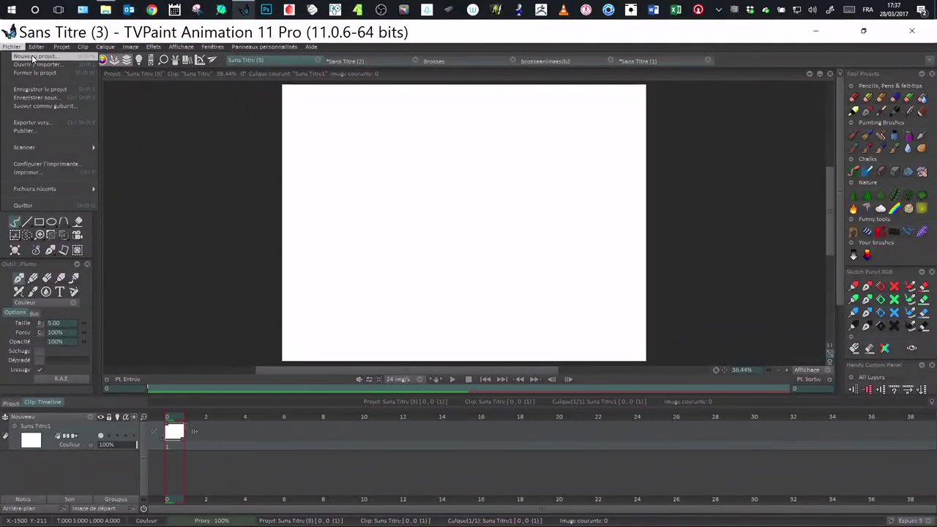
# - Start a new project and look through the available Gabarit templates, keeping Aucun
pyautogui.click(33, 57)
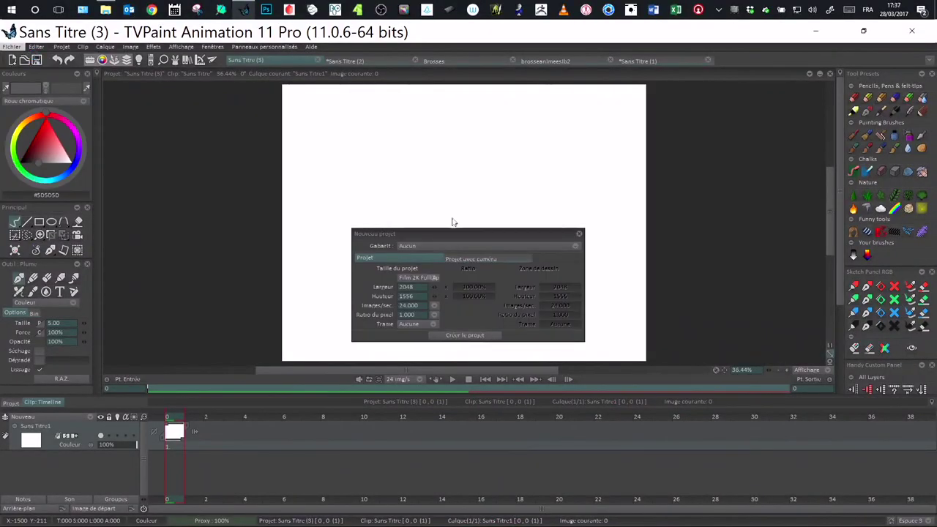
pyautogui.moveTo(451, 229); pyautogui.dragTo(368, 138)
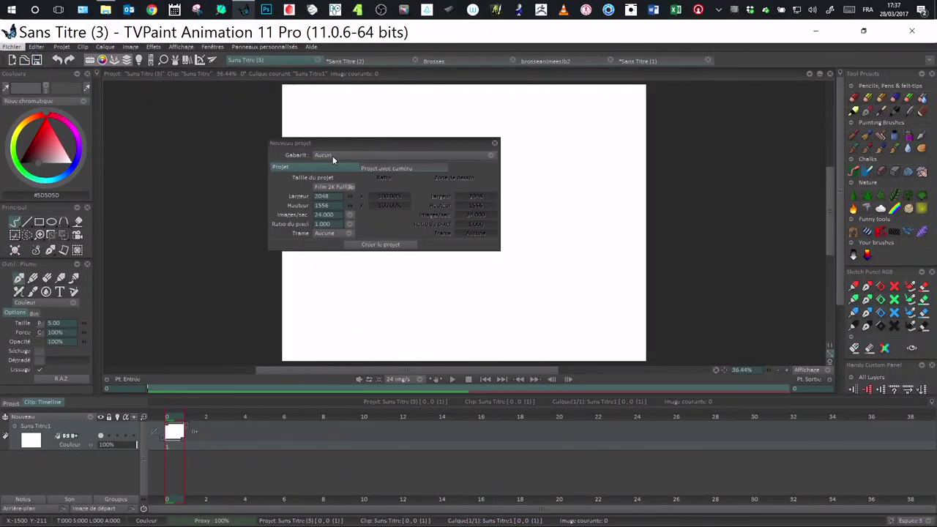
pyautogui.click(344, 155)
pyautogui.click(325, 155)
pyautogui.click(322, 155)
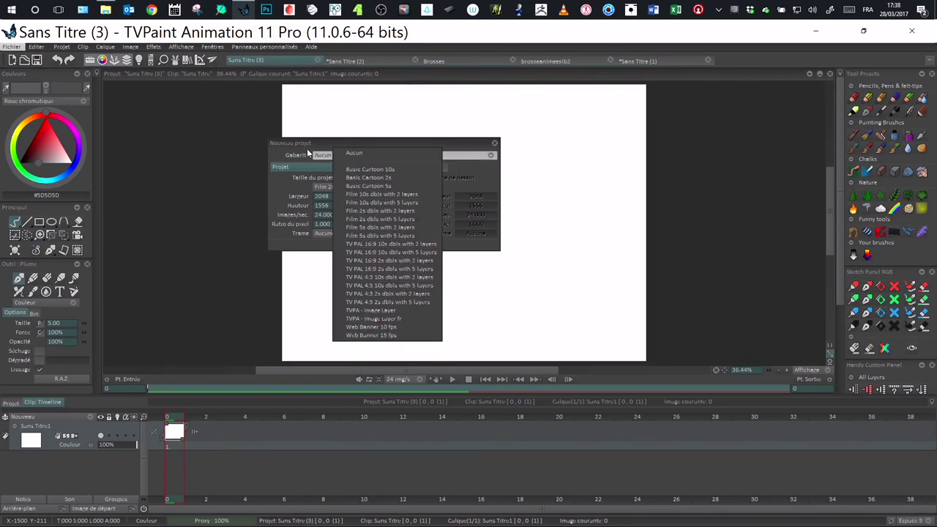
pyautogui.click(327, 150)
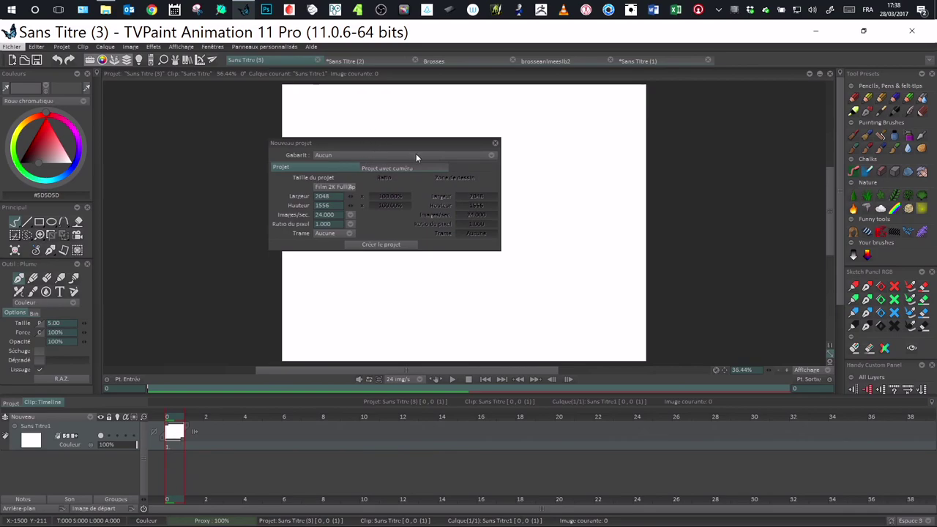
# - Review the available project size presets for the new project
pyautogui.moveTo(388, 148); pyautogui.dragTo(394, 148)
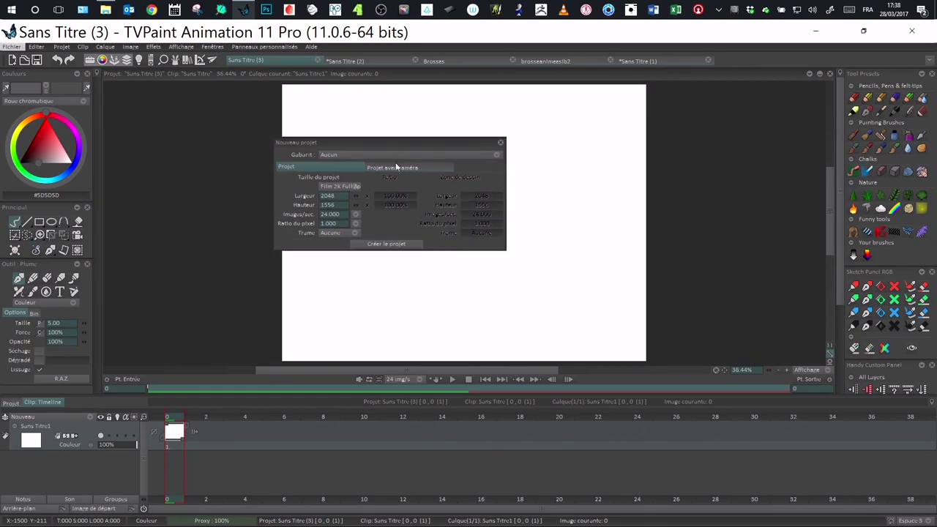
pyautogui.click(354, 186)
pyautogui.click(363, 155)
pyautogui.click(351, 186)
pyautogui.moveTo(391, 212)
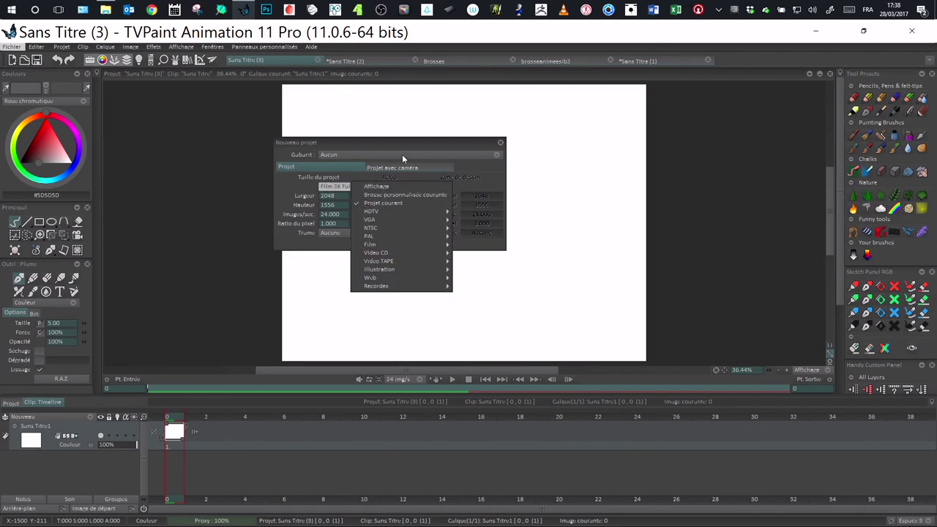
pyautogui.click(359, 155)
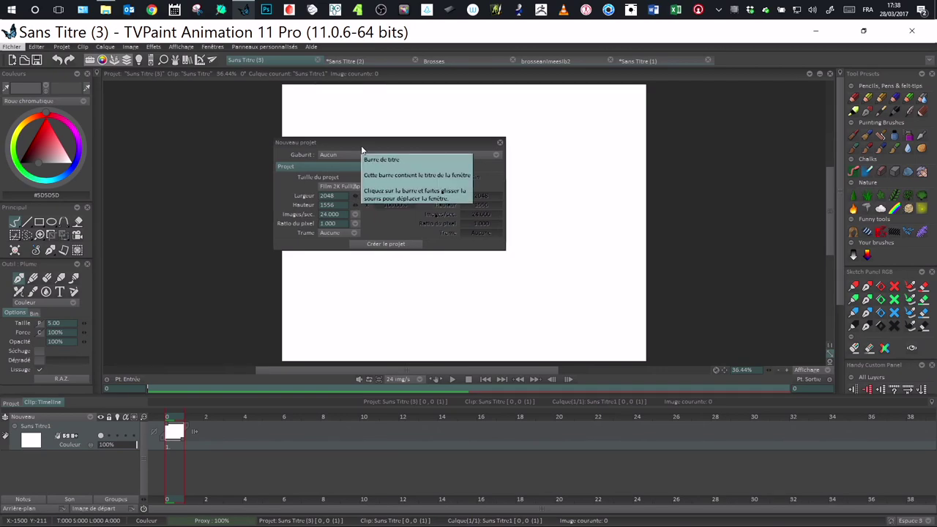
# - Set the new project's size to the HDTV 1080 preset
pyautogui.moveTo(391, 145); pyautogui.dragTo(384, 142)
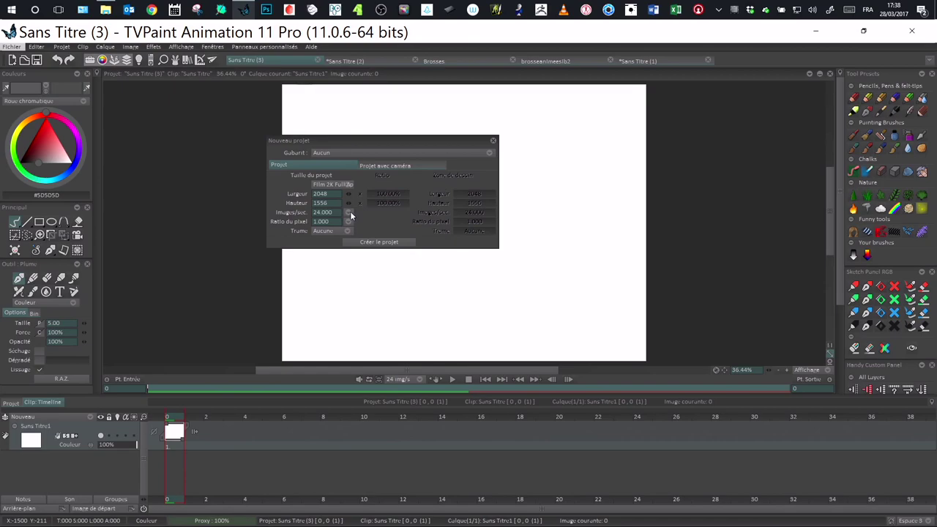
pyautogui.moveTo(355, 141); pyautogui.dragTo(360, 143)
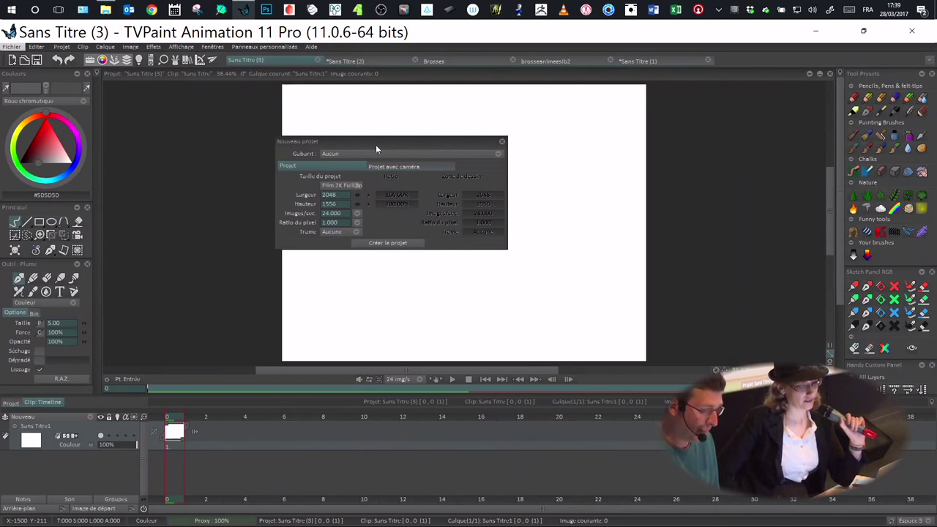
pyautogui.click(358, 186)
pyautogui.moveTo(400, 213)
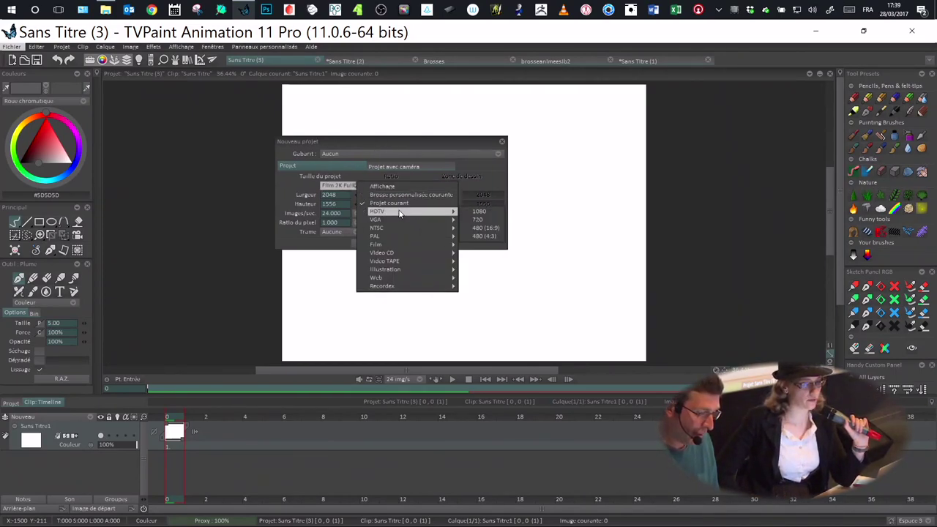
pyautogui.click(482, 213)
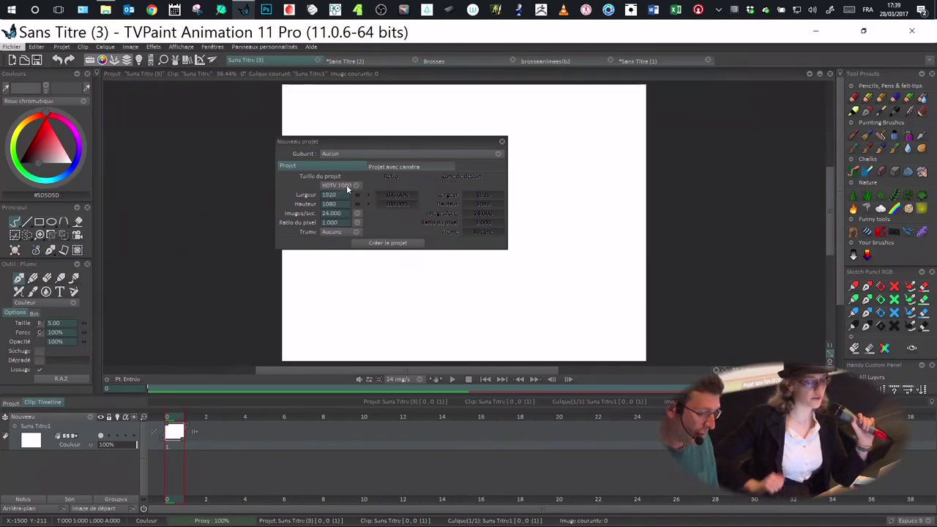
pyautogui.moveTo(377, 143); pyautogui.dragTo(390, 152)
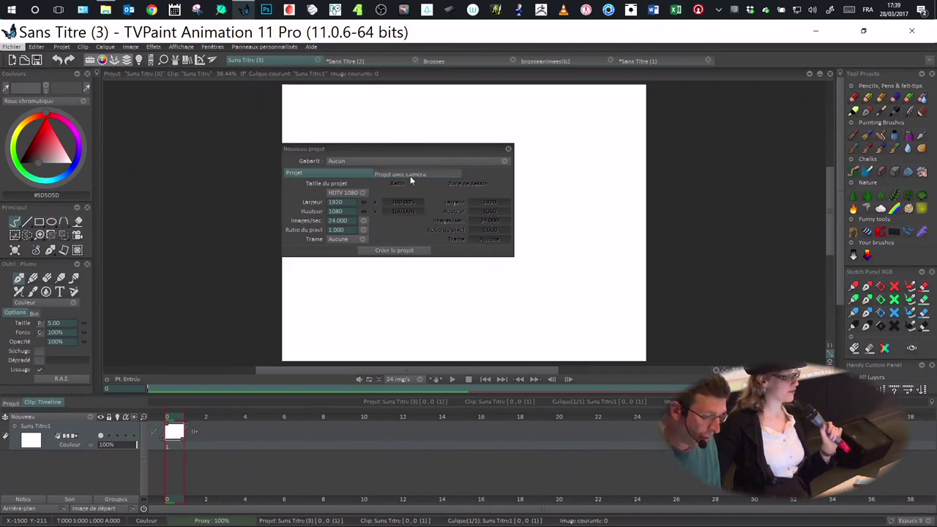
pyautogui.moveTo(397, 152); pyautogui.dragTo(403, 155)
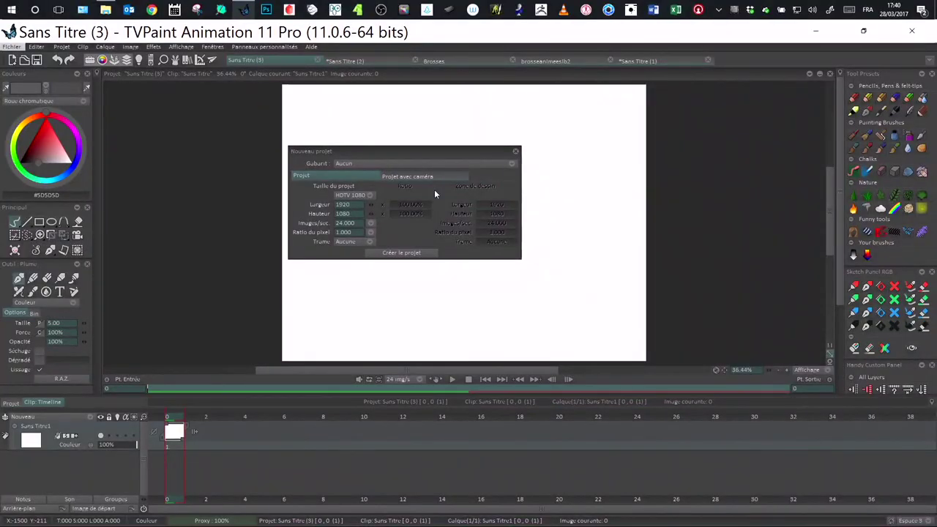
pyautogui.moveTo(407, 153); pyautogui.dragTo(284, 161)
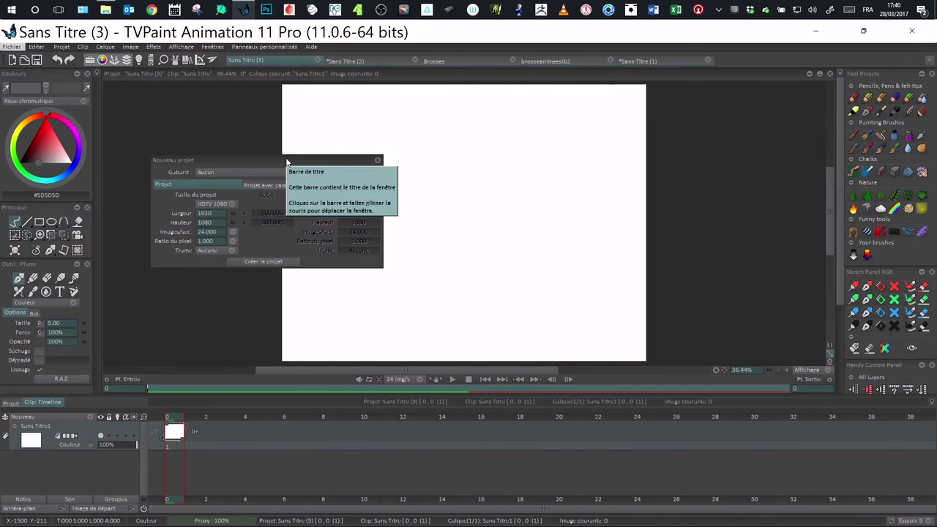
pyautogui.moveTo(287, 161); pyautogui.dragTo(304, 152)
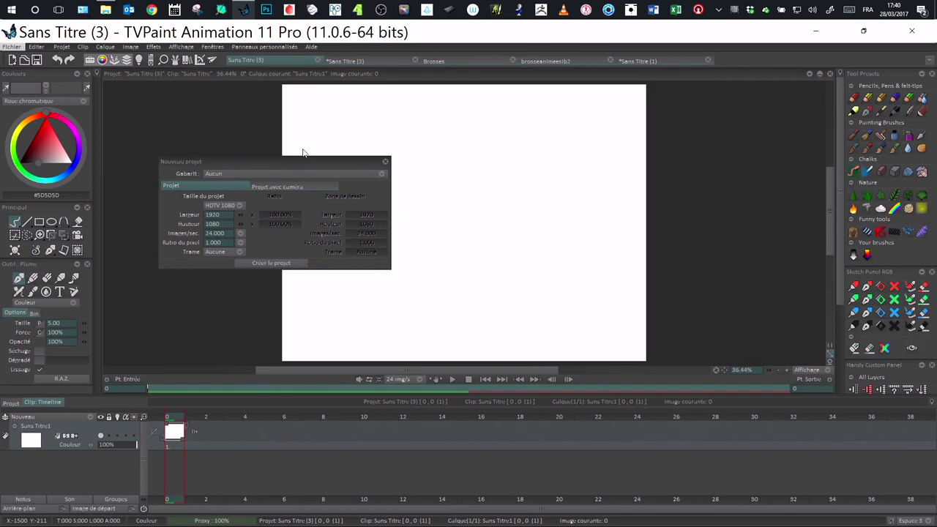
pyautogui.moveTo(238, 162); pyautogui.dragTo(300, 161)
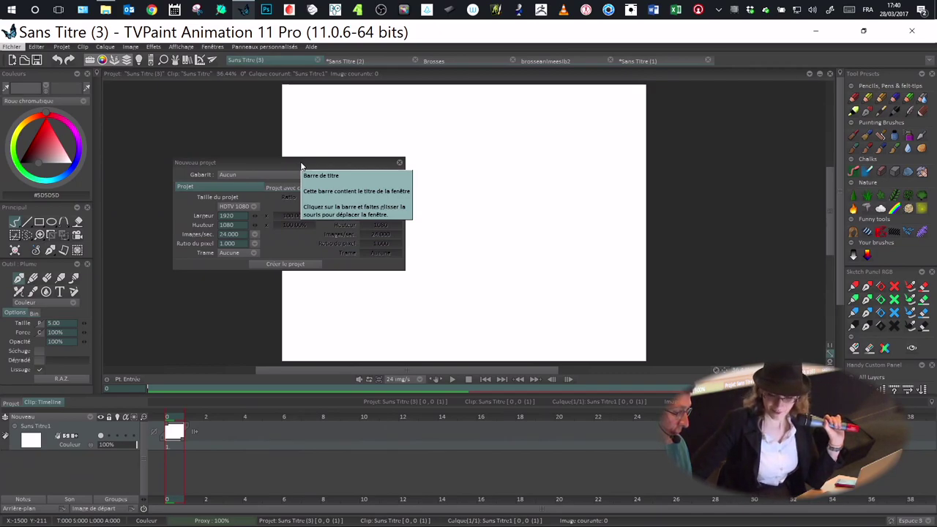
pyautogui.moveTo(306, 165); pyautogui.dragTo(309, 165)
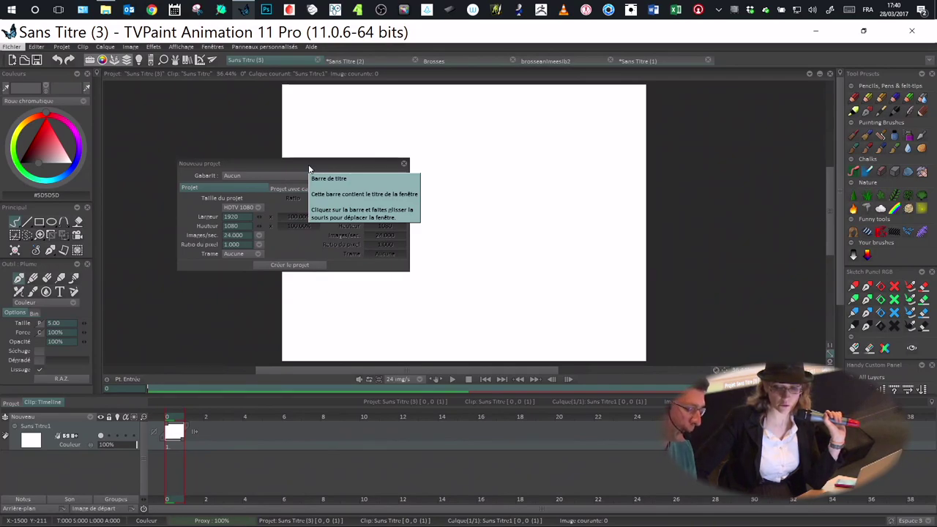
# - Check the Trame options, keep Aucune, and create the project
pyautogui.moveTo(300, 164); pyautogui.dragTo(332, 166)
pyautogui.click(267, 255)
pyautogui.click(317, 170)
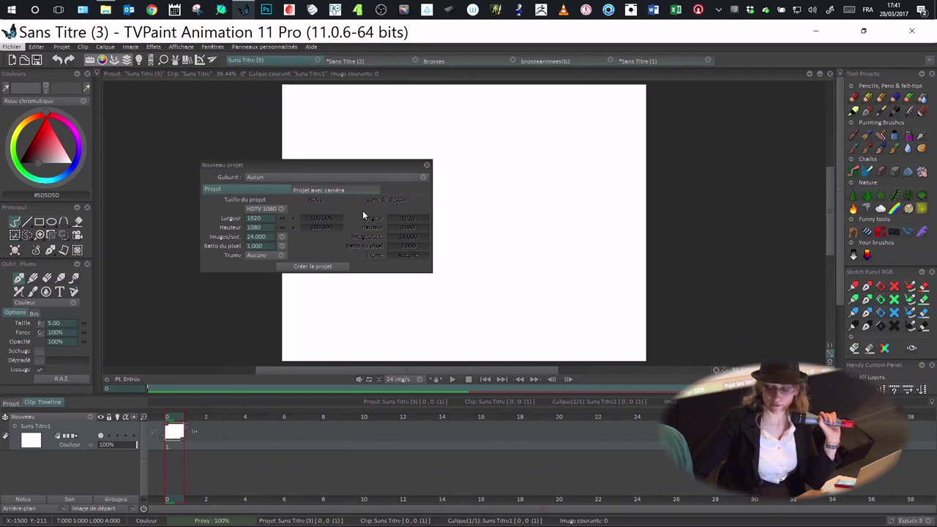
pyautogui.moveTo(342, 174); pyautogui.dragTo(393, 183)
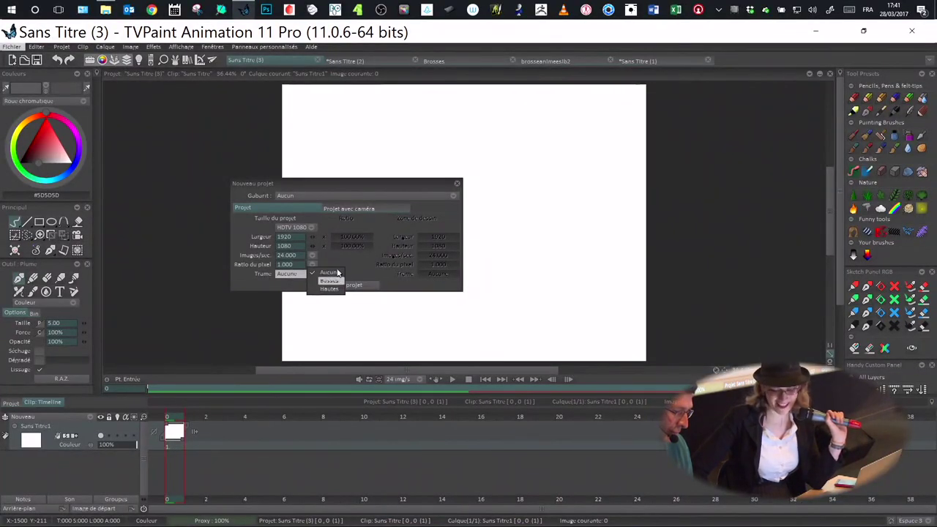
pyautogui.click(345, 185)
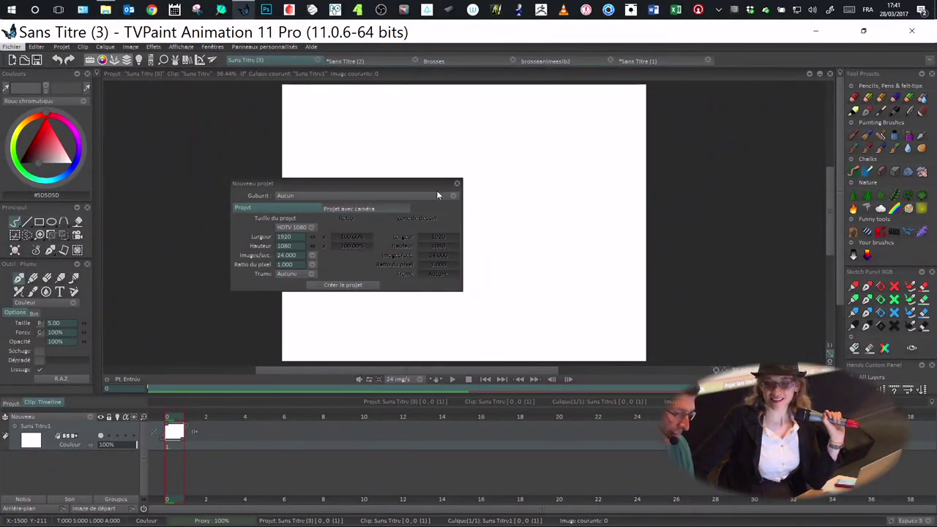
pyautogui.click(361, 286)
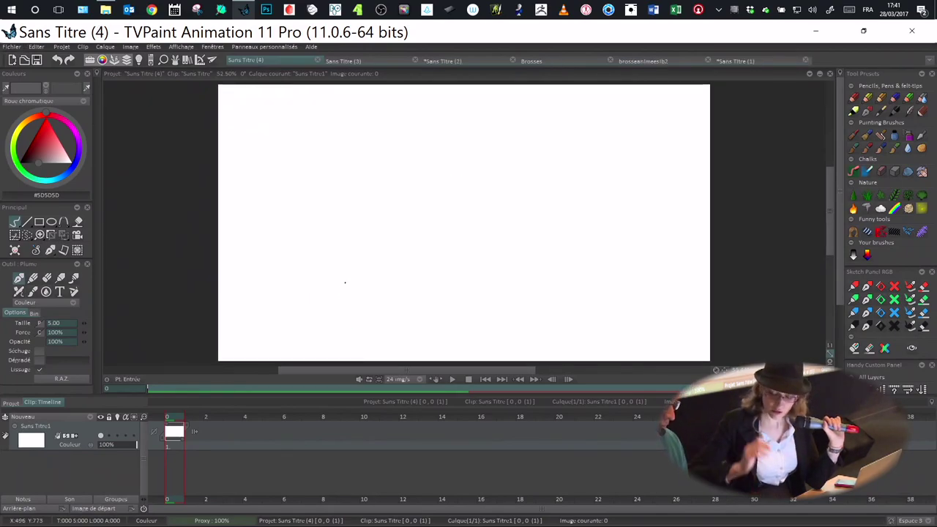
# - Draw small test pen strokes near the middle of the blank canvas and undo them
pyautogui.moveTo(562, 226); pyautogui.dragTo(518, 238)
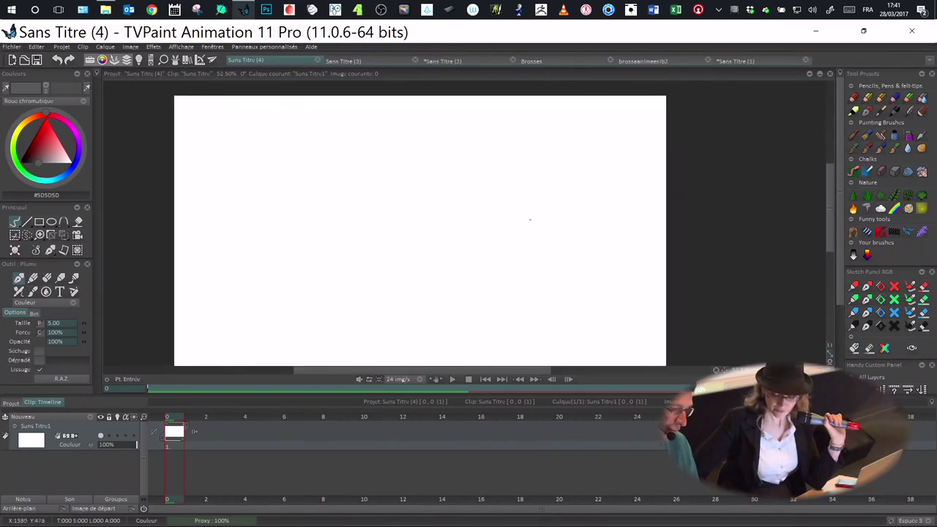
pyautogui.scroll(-2, 529, 219)
pyautogui.scroll(2, 525, 238)
pyautogui.scroll(-1, 525, 237)
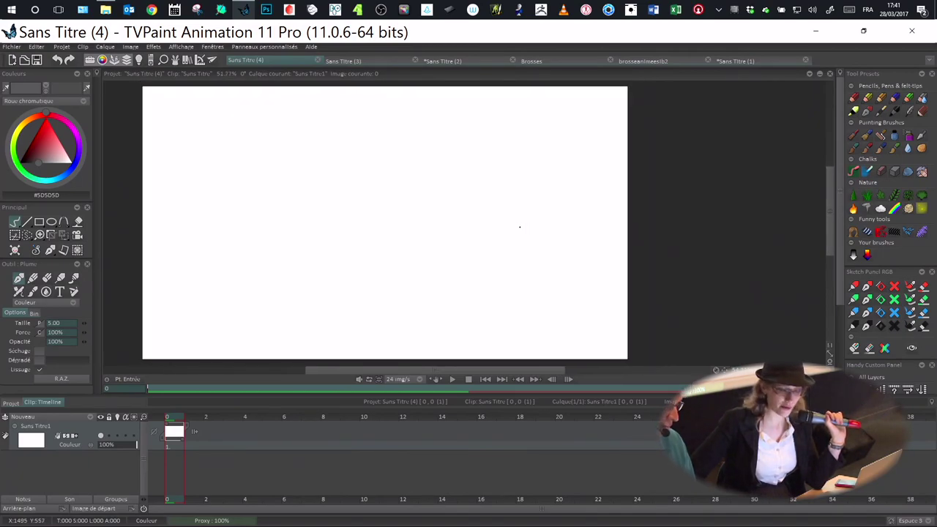
pyautogui.moveTo(392, 220)
pyautogui.mouseDown()
pyautogui.moveTo(447, 227)
pyautogui.moveTo(474, 227)
pyautogui.mouseUp()
pyautogui.hotkey('ctrl', 'z')
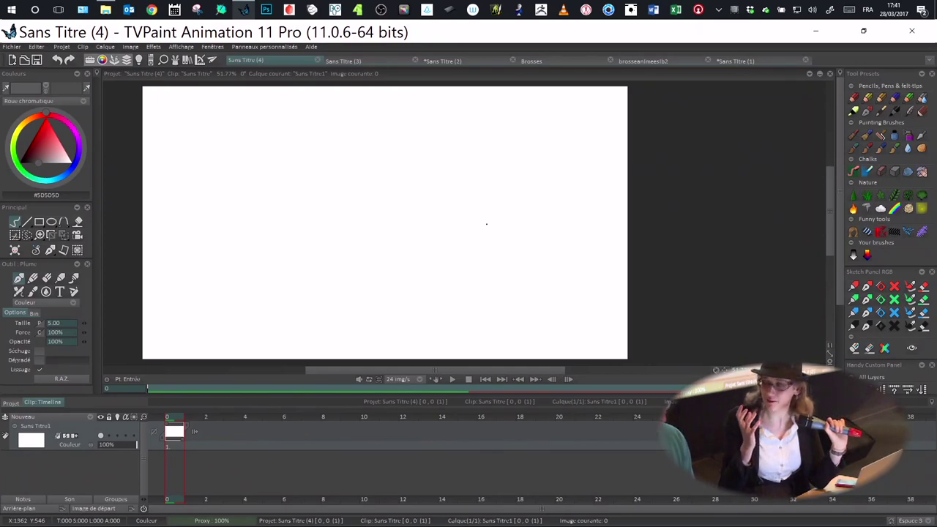
pyautogui.moveTo(396, 198); pyautogui.dragTo(401, 207)
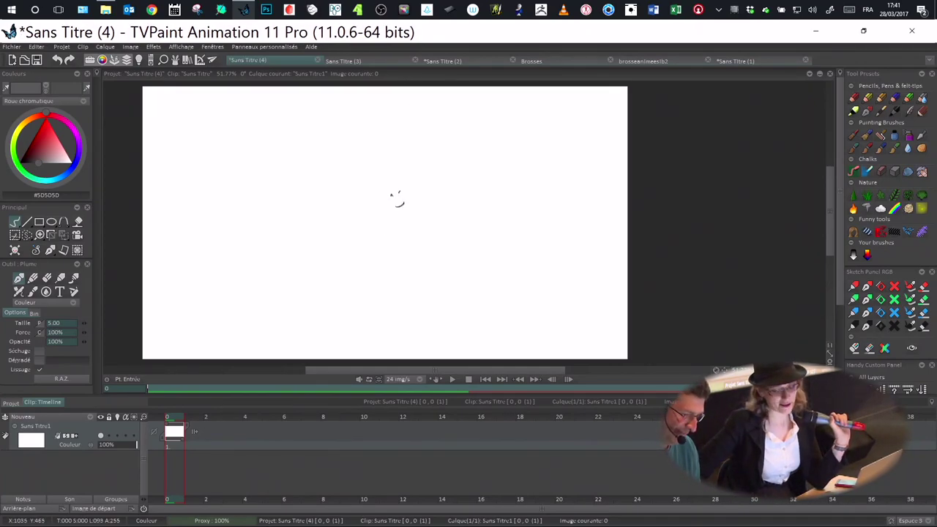
pyautogui.hotkey('ctrl', 'z')
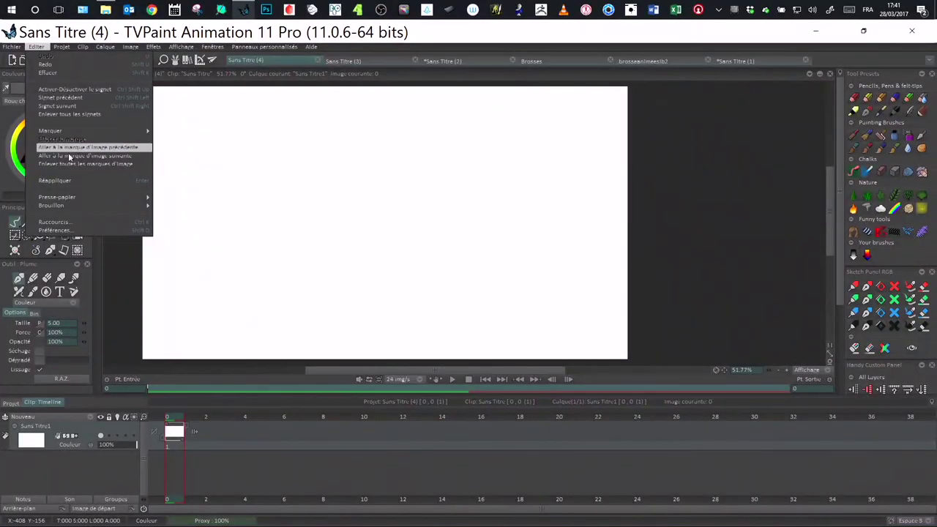
# - Open the Sauvegarde settings in the program preferences
pyautogui.click(84, 232)
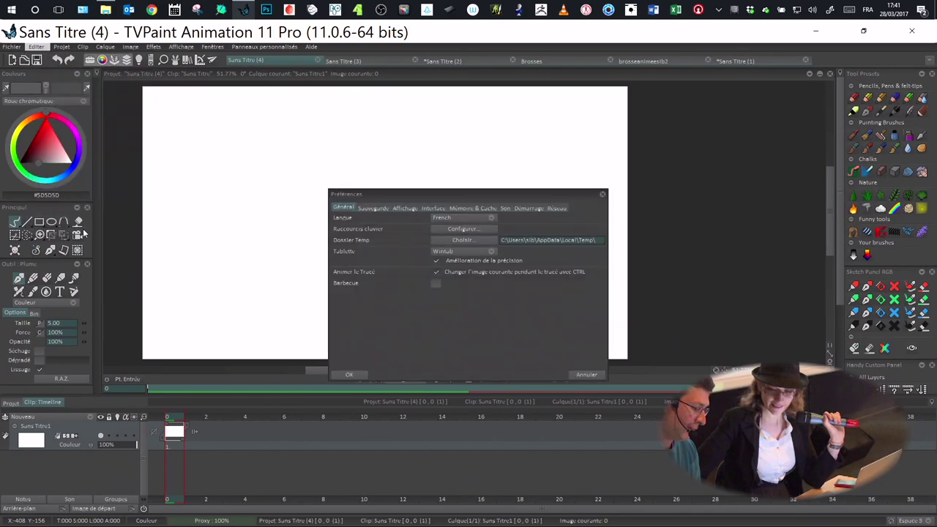
pyautogui.click(381, 208)
pyautogui.moveTo(398, 197); pyautogui.dragTo(330, 189)
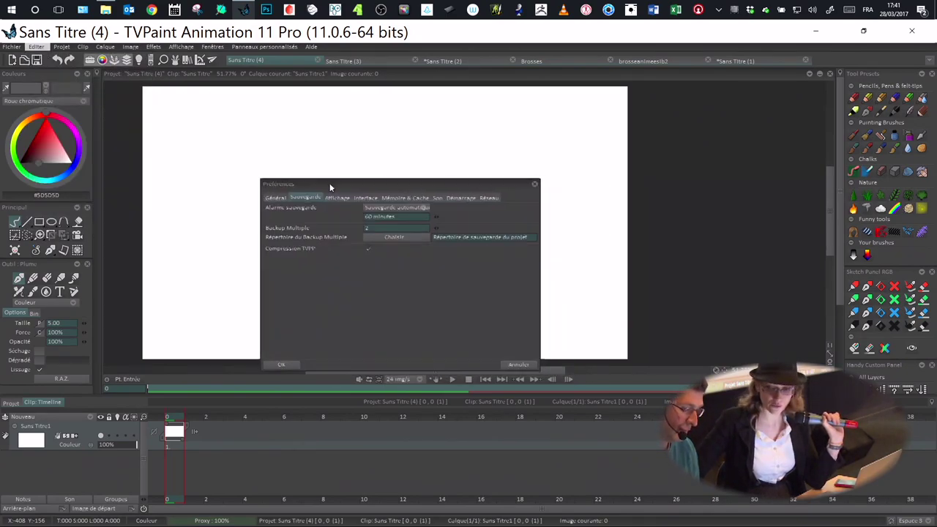
pyautogui.moveTo(428, 182); pyautogui.dragTo(420, 183)
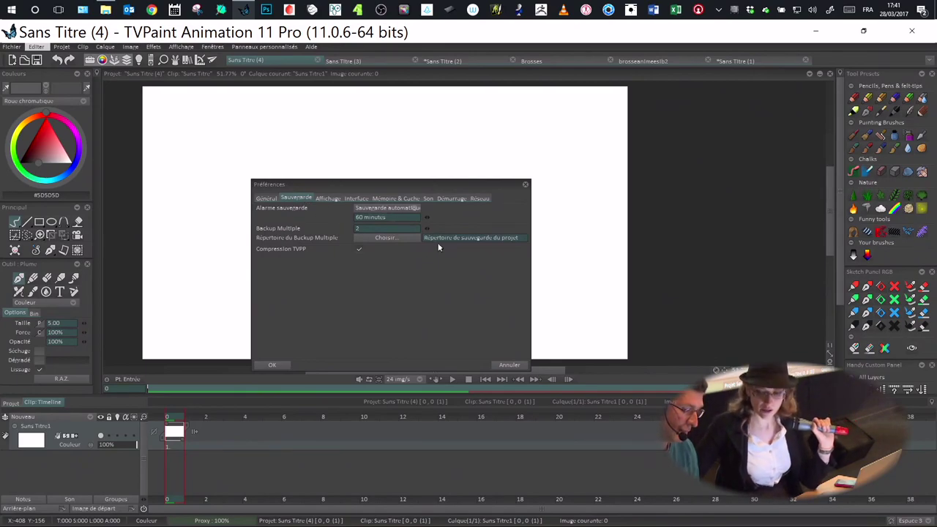
# - Review the Alarme sauvegarde choices and set the option to Désactiver
pyautogui.click(416, 208)
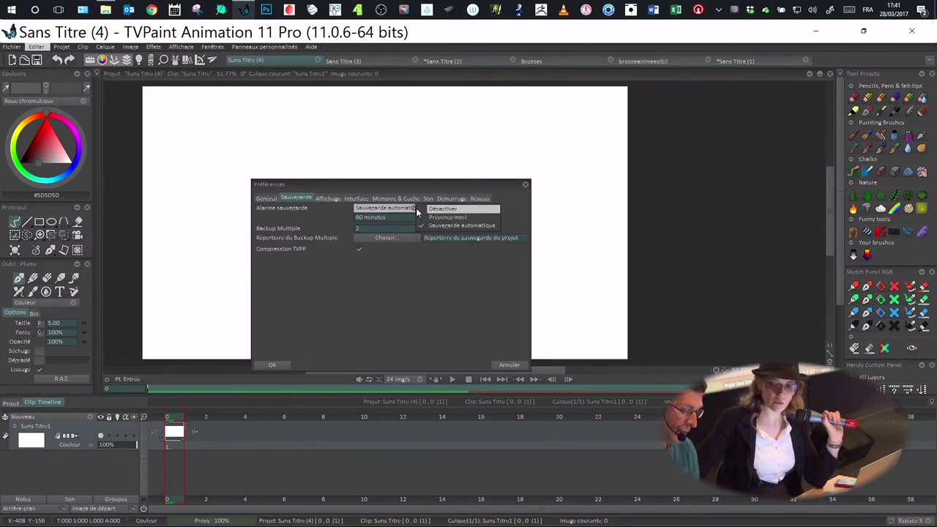
pyautogui.click(407, 188)
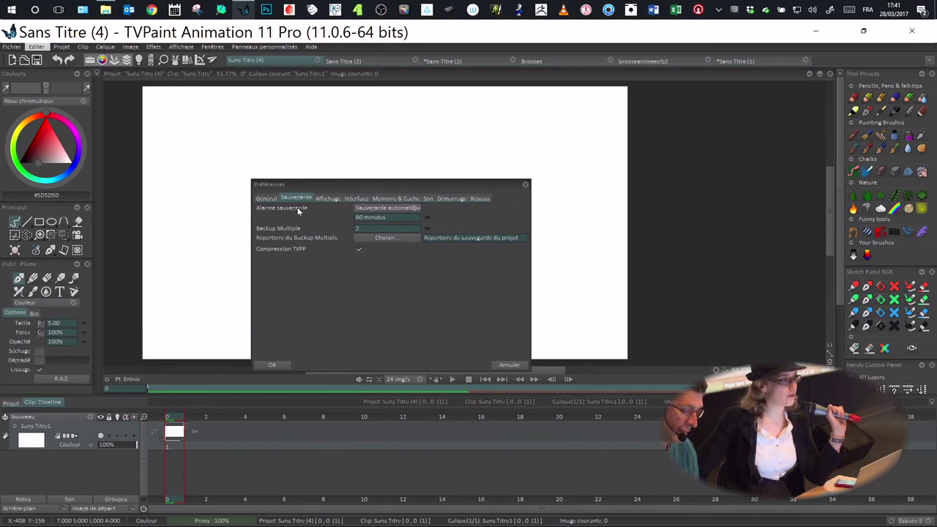
pyautogui.click(414, 209)
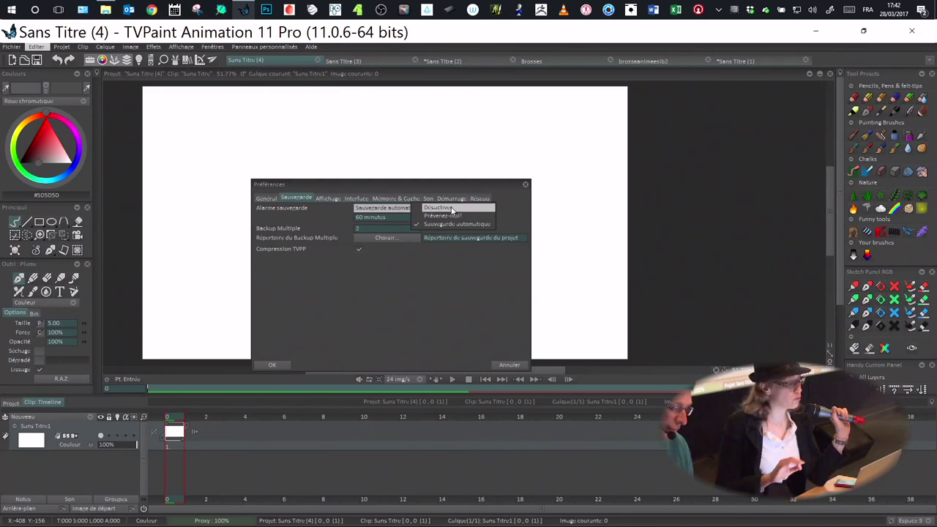
pyautogui.click(448, 209)
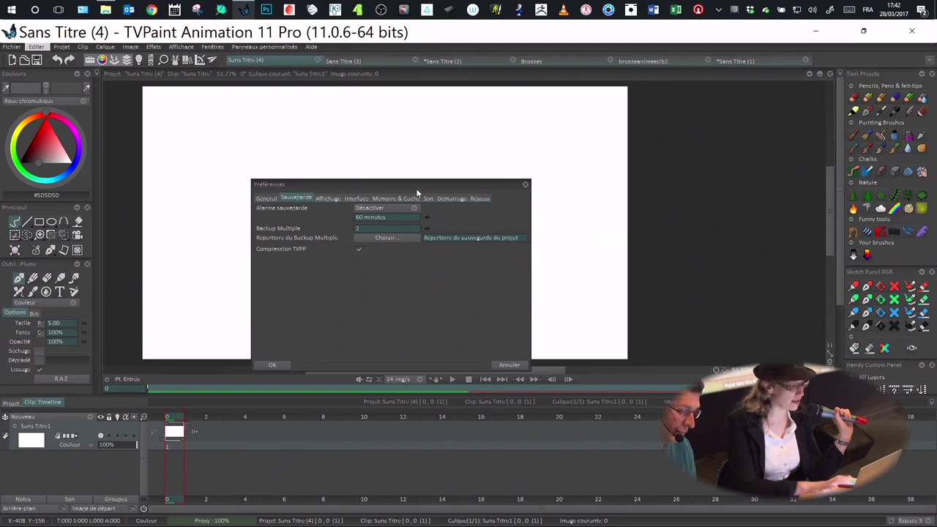
pyautogui.moveTo(415, 187); pyautogui.dragTo(410, 186)
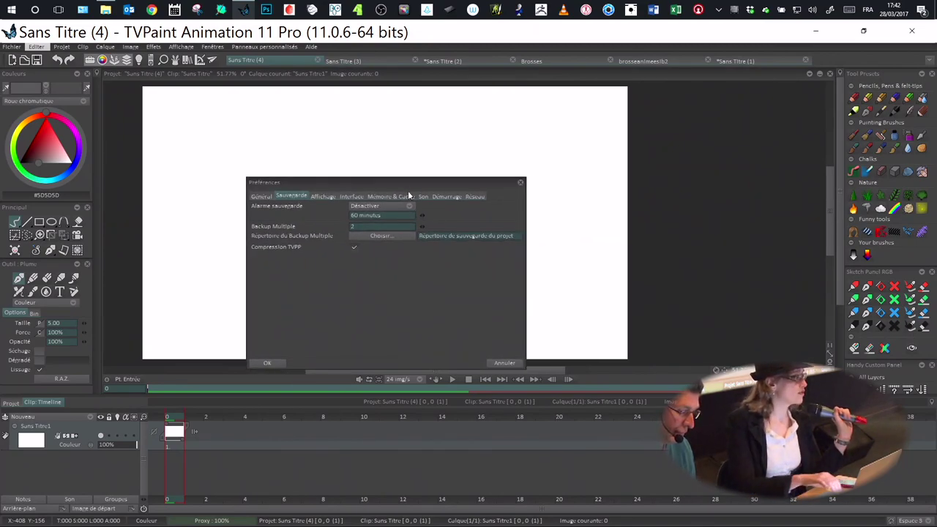
pyautogui.middleClick(422, 172)
pyautogui.click(468, 135)
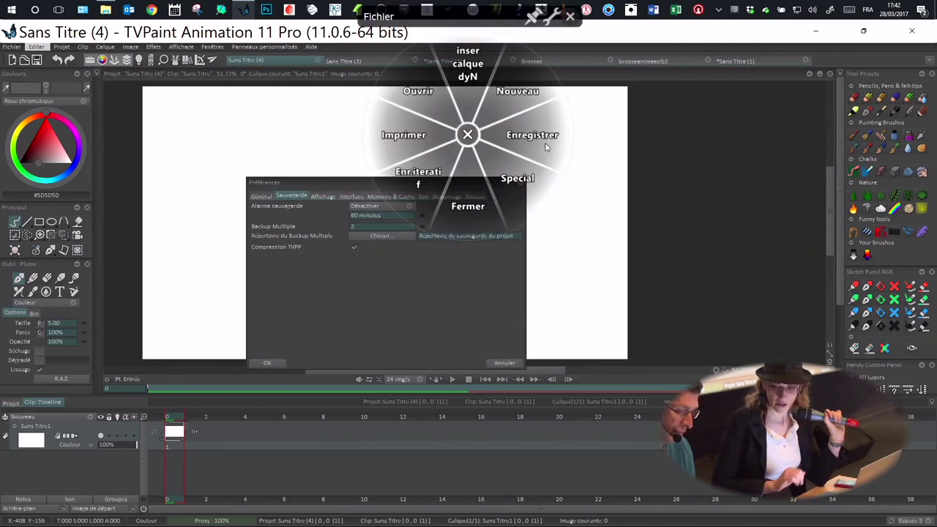
pyautogui.click(468, 135)
pyautogui.moveTo(438, 185); pyautogui.dragTo(457, 198)
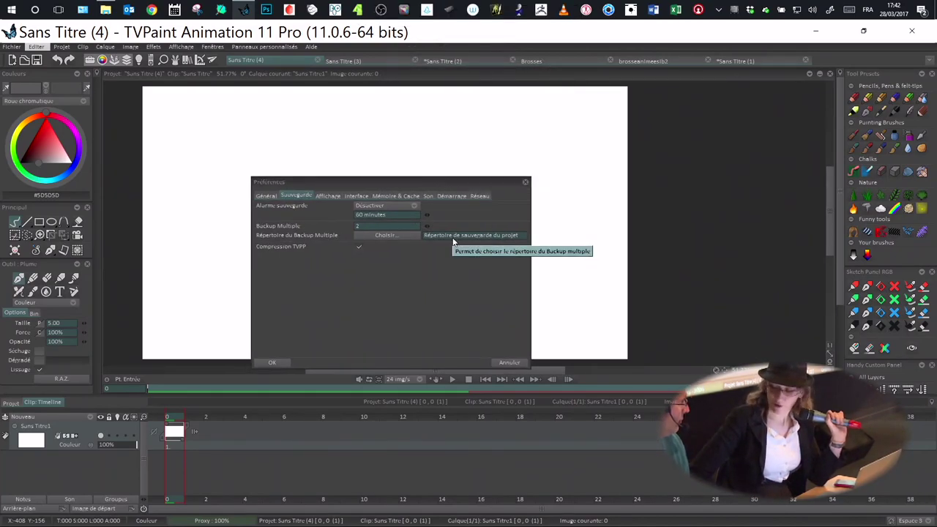
pyautogui.moveTo(435, 183); pyautogui.dragTo(439, 184)
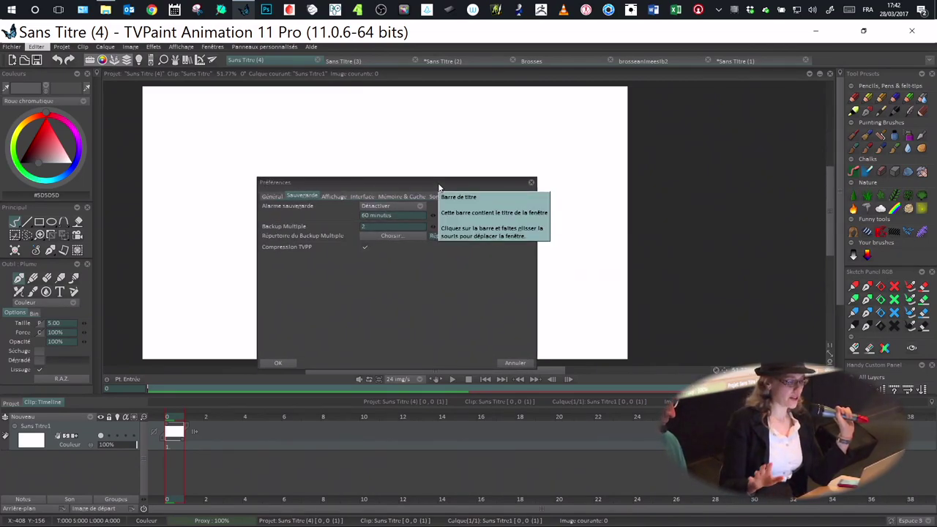
pyautogui.moveTo(398, 187); pyautogui.dragTo(440, 183)
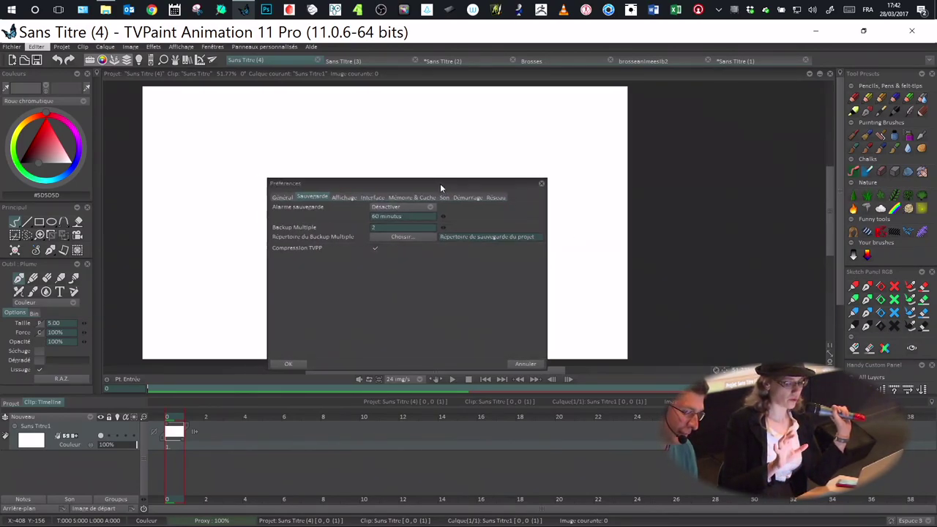
# - Try the Prévenez-moi! option for Alarme sauvegarde and return the setting to Désactiver
pyautogui.click(427, 209)
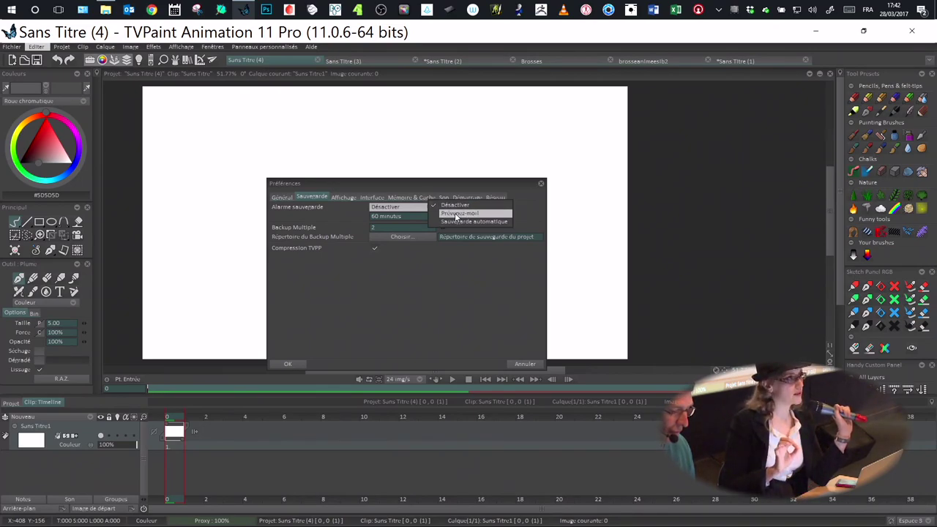
pyautogui.click(455, 214)
pyautogui.click(420, 207)
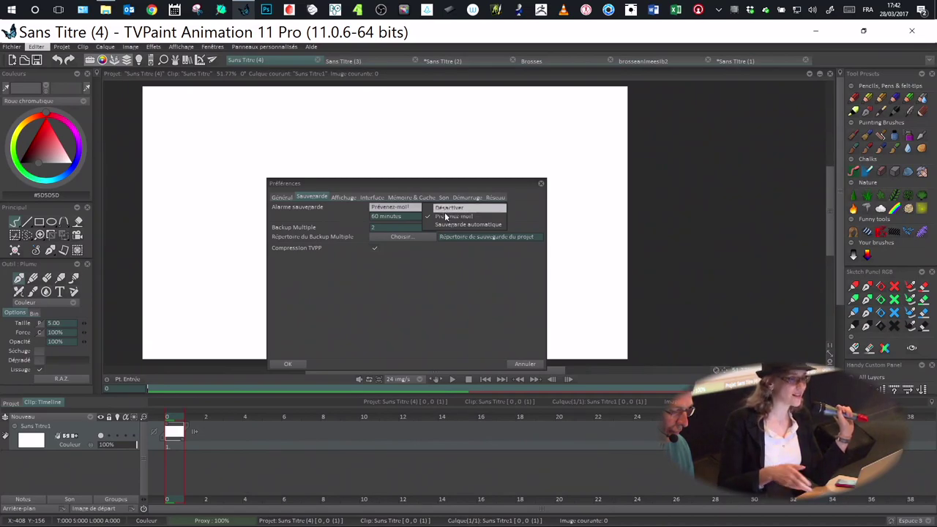
pyautogui.click(442, 208)
pyautogui.click(401, 216)
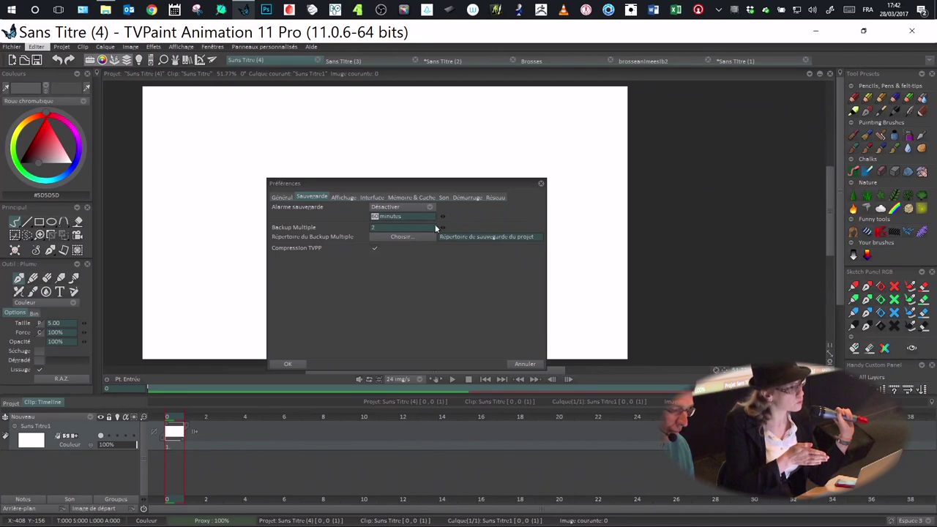
# - Set the Alarme sauvegarde option to Sauvegarde automatique in the save preferences
pyautogui.moveTo(443, 183); pyautogui.dragTo(449, 184)
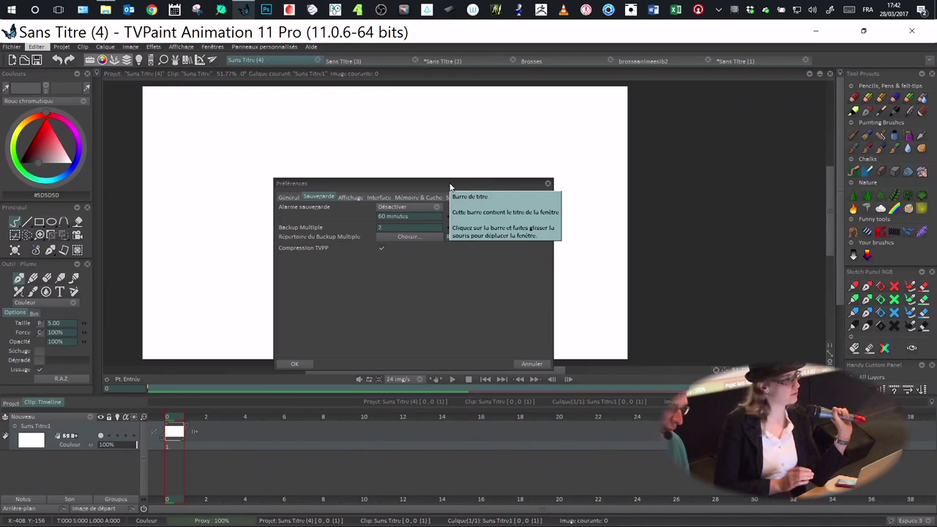
pyautogui.moveTo(450, 187); pyautogui.dragTo(487, 182)
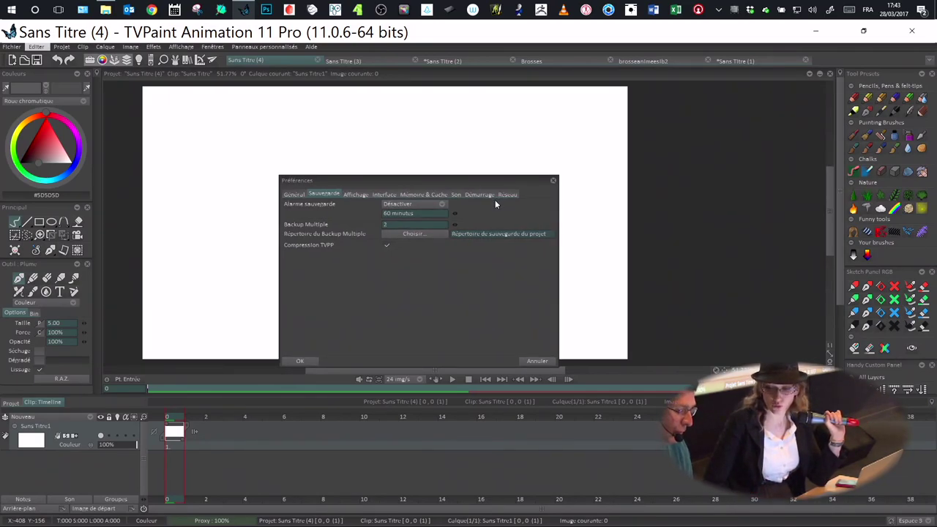
pyautogui.moveTo(421, 185); pyautogui.dragTo(423, 188)
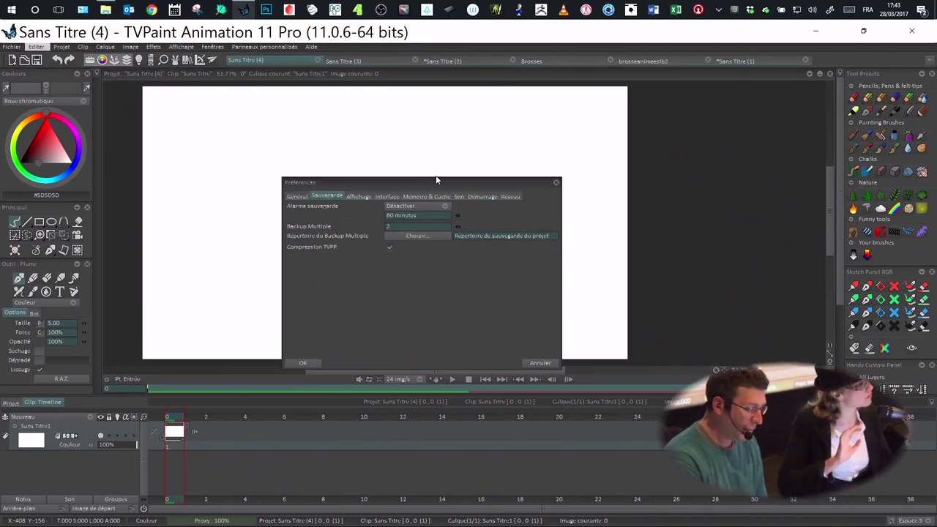
pyautogui.click(431, 205)
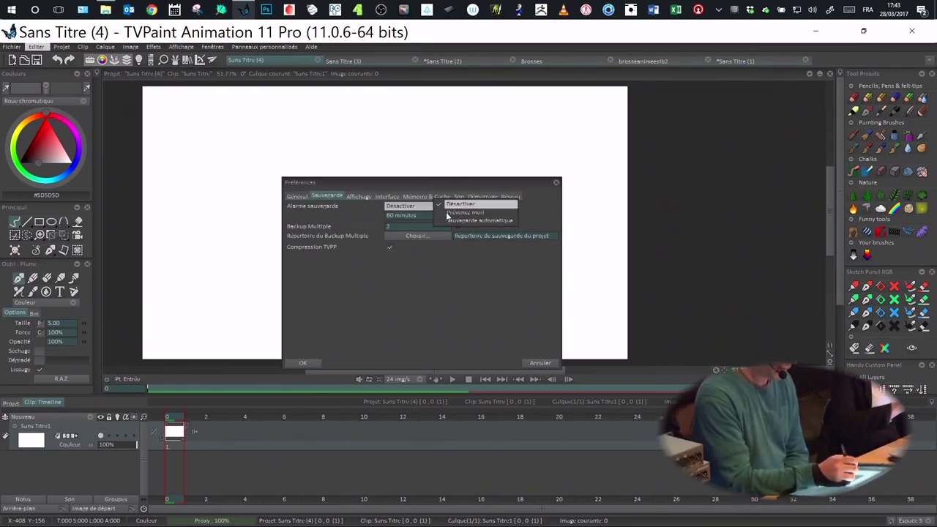
pyautogui.click(468, 221)
pyautogui.moveTo(449, 188); pyautogui.dragTo(452, 174)
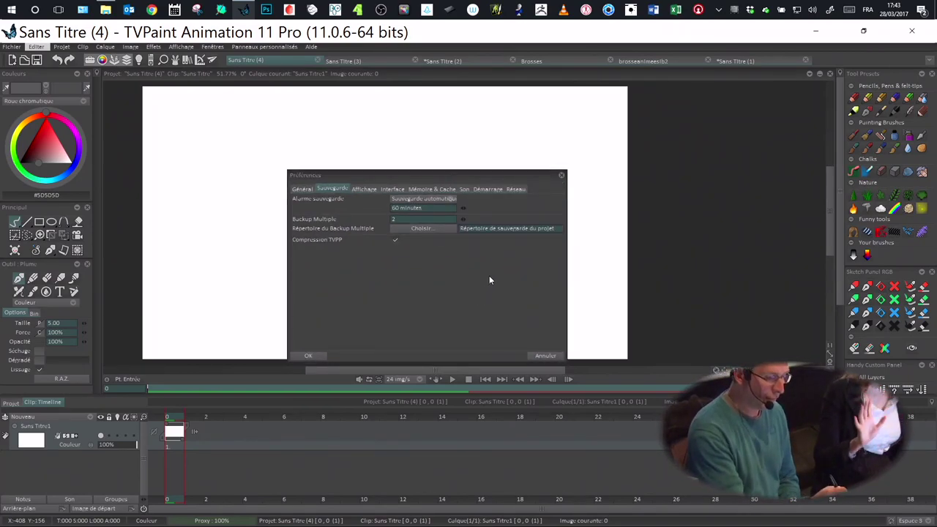
pyautogui.moveTo(456, 178); pyautogui.dragTo(461, 180)
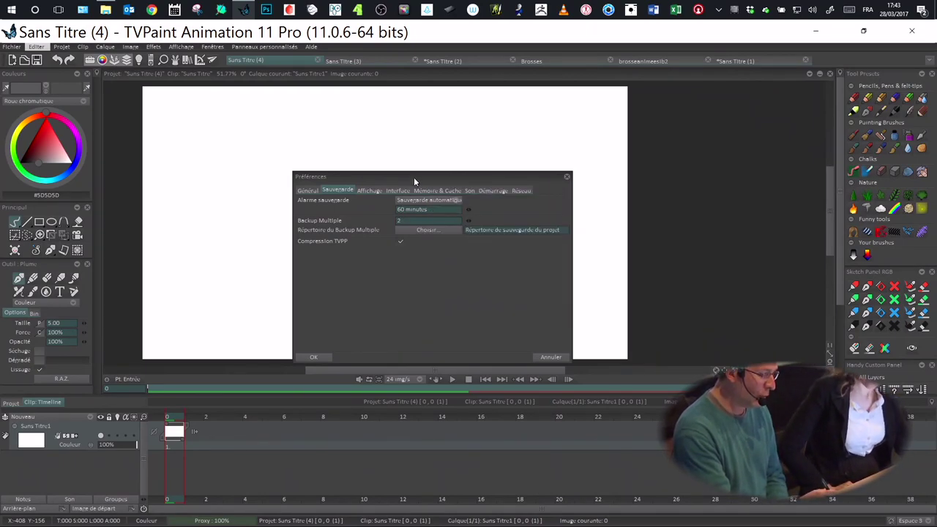
pyautogui.moveTo(424, 177); pyautogui.dragTo(428, 178)
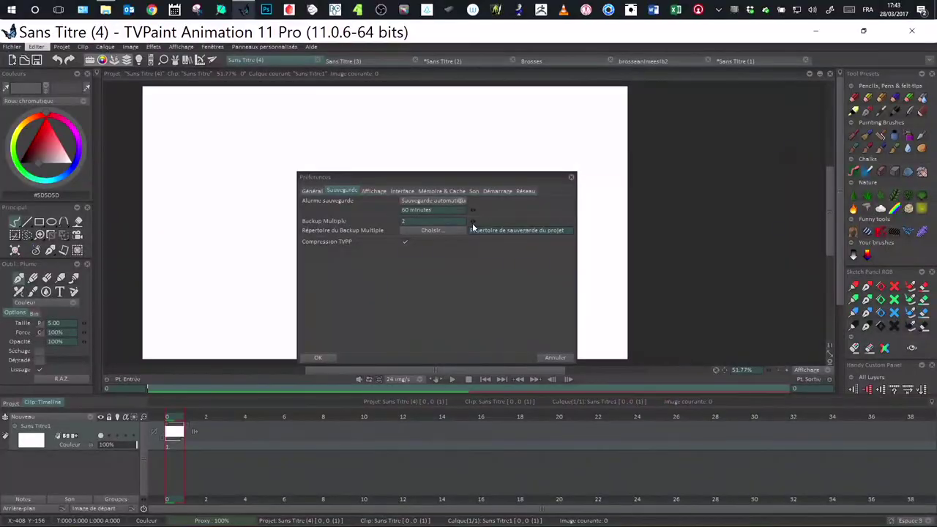
pyautogui.moveTo(451, 178)
pyautogui.mouseDown()
pyautogui.moveTo(429, 178)
pyautogui.moveTo(446, 177)
pyautogui.mouseUp()
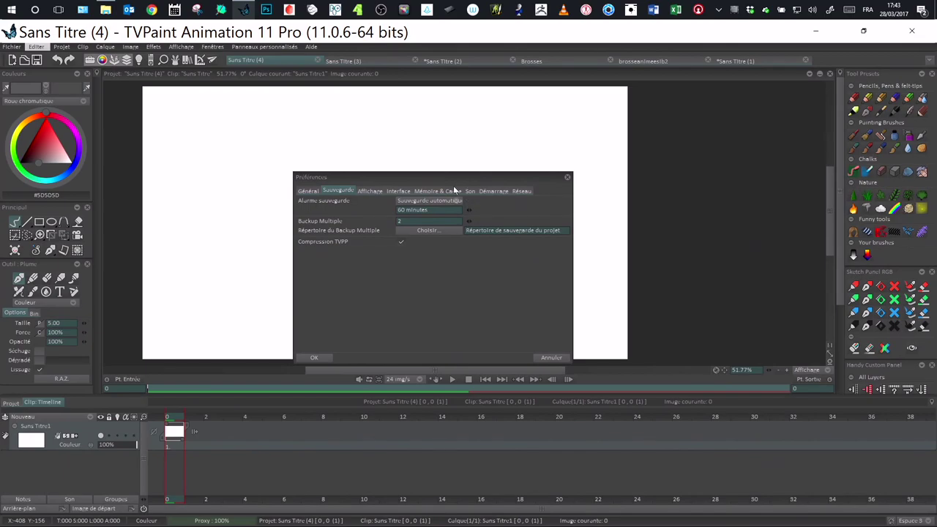
pyautogui.moveTo(453, 185); pyautogui.dragTo(447, 180)
# - Set the Alarme sauvegarde option to Prévenez-moi! in the save preferences
pyautogui.moveTo(463, 221); pyautogui.dragTo(788, 240)
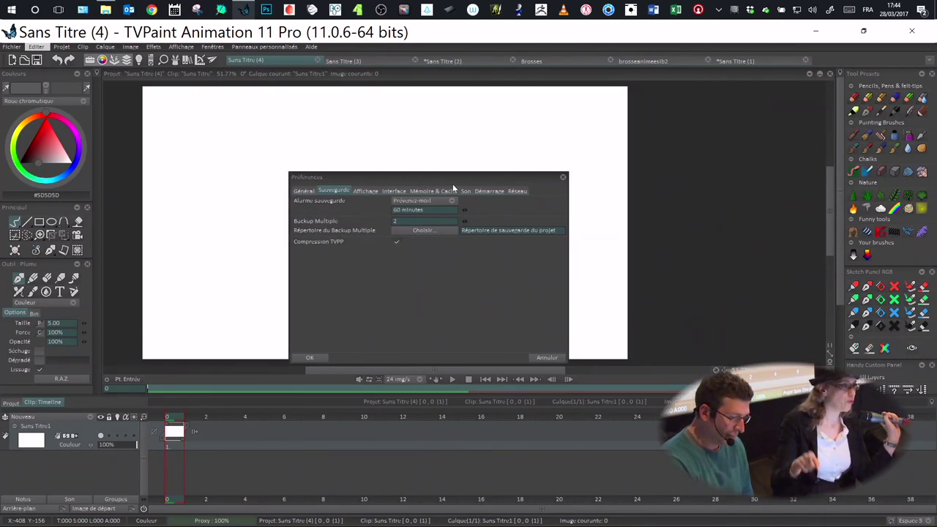
pyautogui.moveTo(452, 178); pyautogui.dragTo(465, 186)
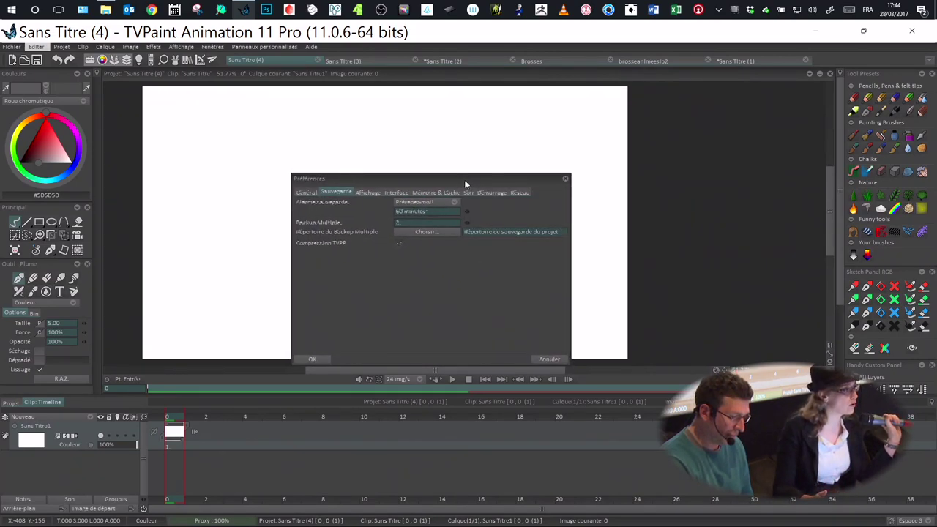
pyautogui.moveTo(464, 180); pyautogui.dragTo(469, 180)
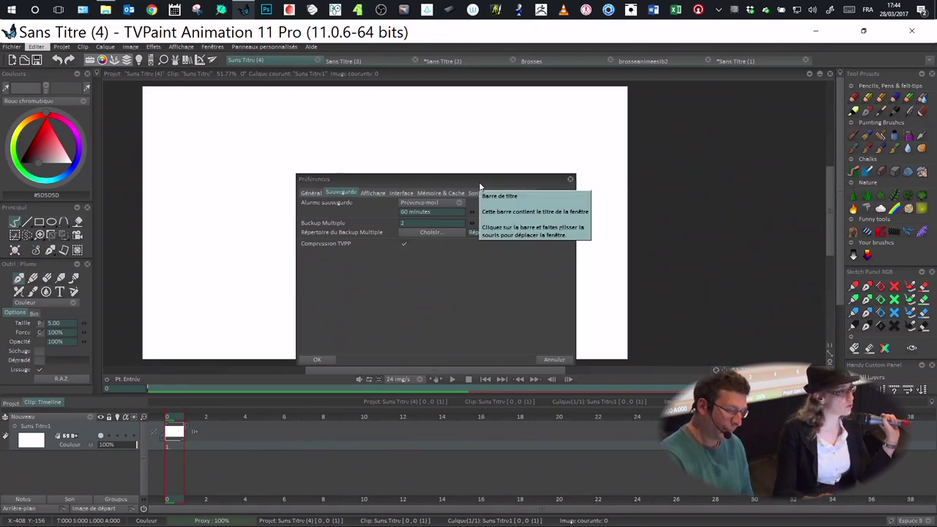
pyautogui.moveTo(494, 184); pyautogui.dragTo(499, 183)
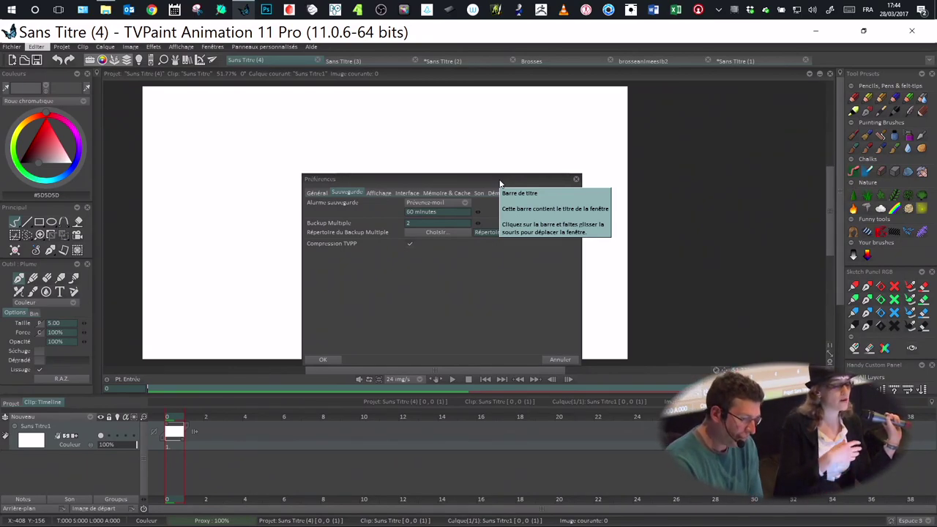
pyautogui.moveTo(491, 181); pyautogui.dragTo(518, 182)
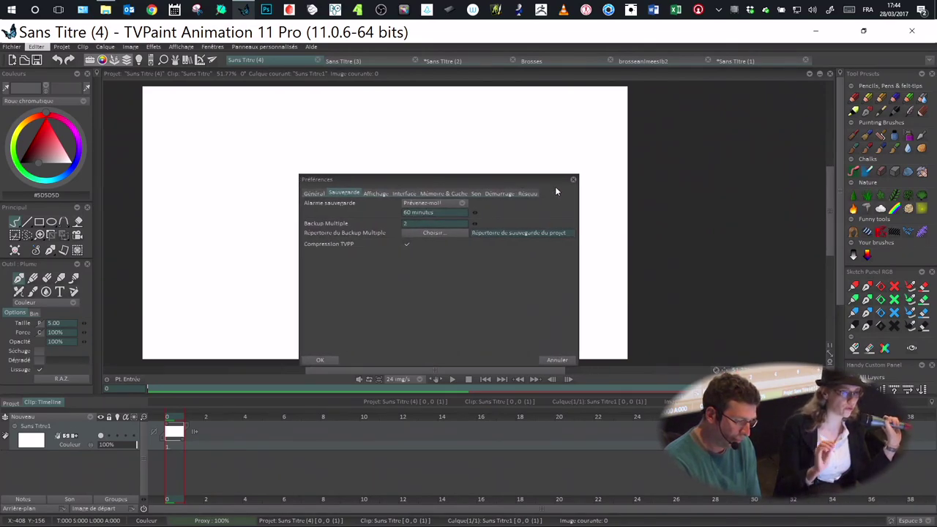
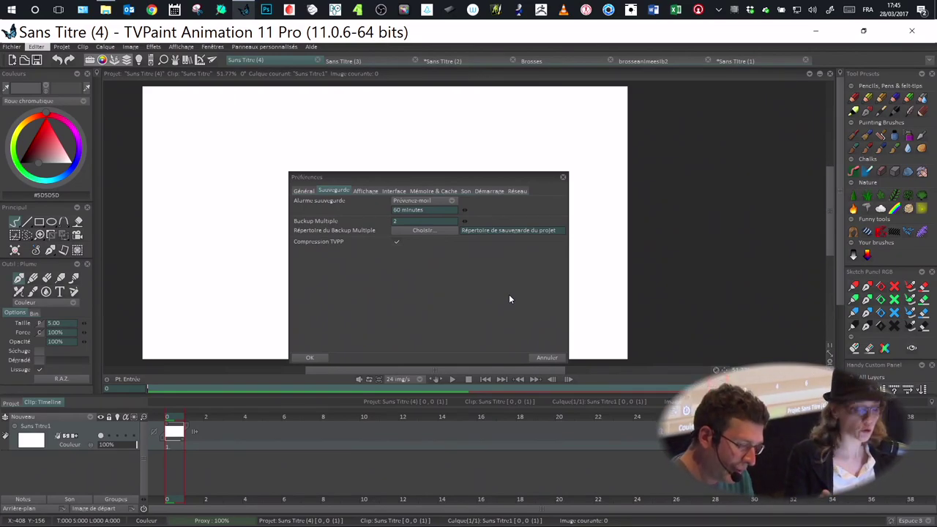
pyautogui.moveTo(469, 179)
pyautogui.mouseDown()
pyautogui.moveTo(481, 174)
pyautogui.moveTo(473, 181)
pyautogui.mouseUp()
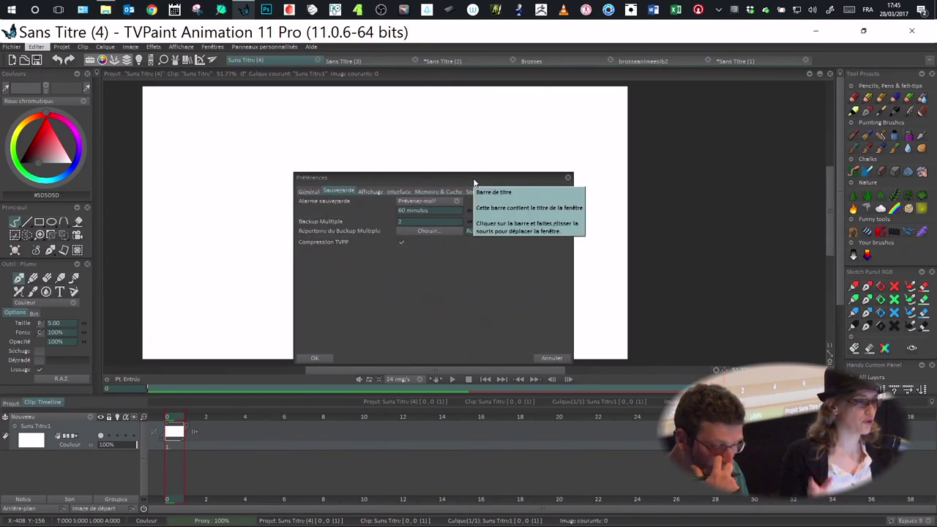
pyautogui.moveTo(480, 181); pyautogui.dragTo(495, 178)
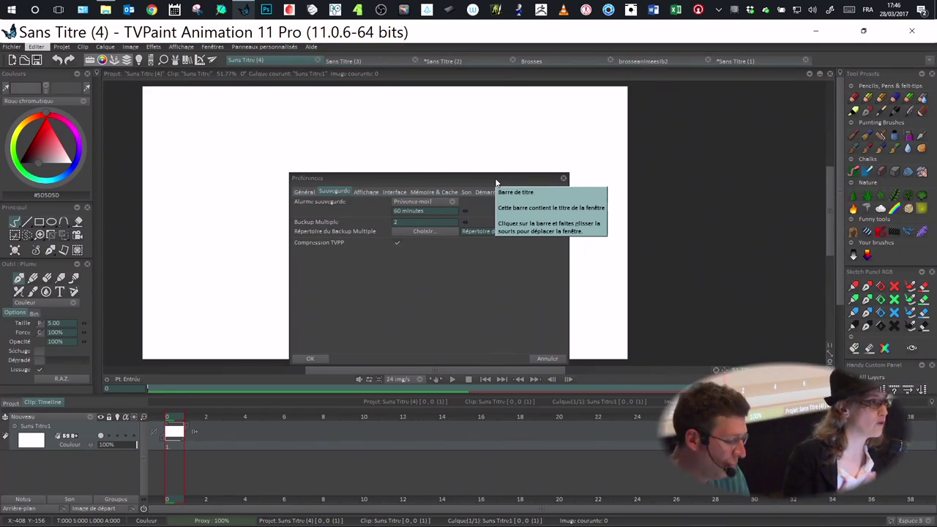
pyautogui.moveTo(461, 179); pyautogui.dragTo(458, 179)
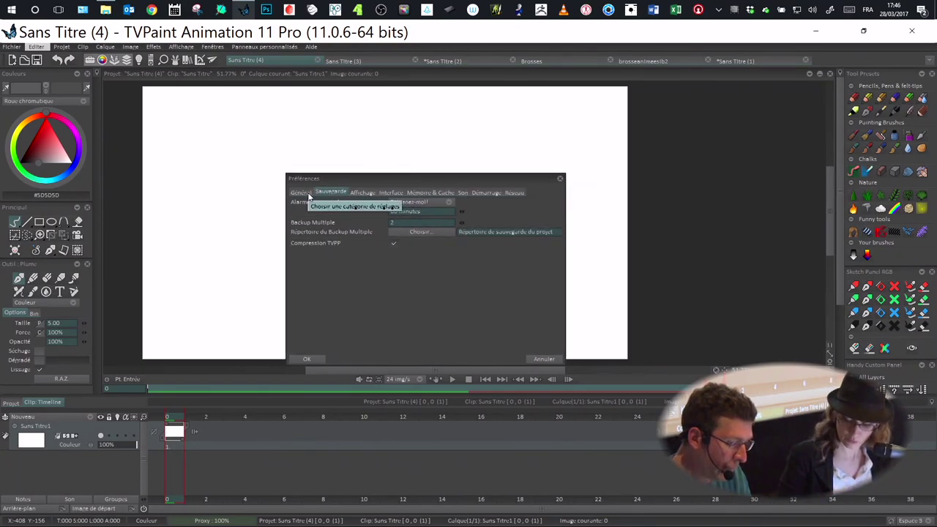
pyautogui.moveTo(371, 181); pyautogui.dragTo(423, 178)
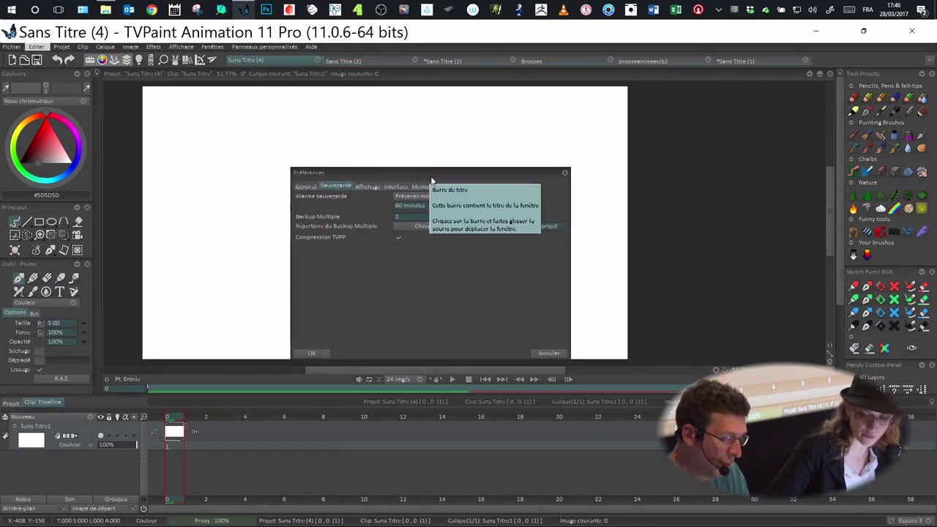
pyautogui.moveTo(429, 177); pyautogui.dragTo(426, 178)
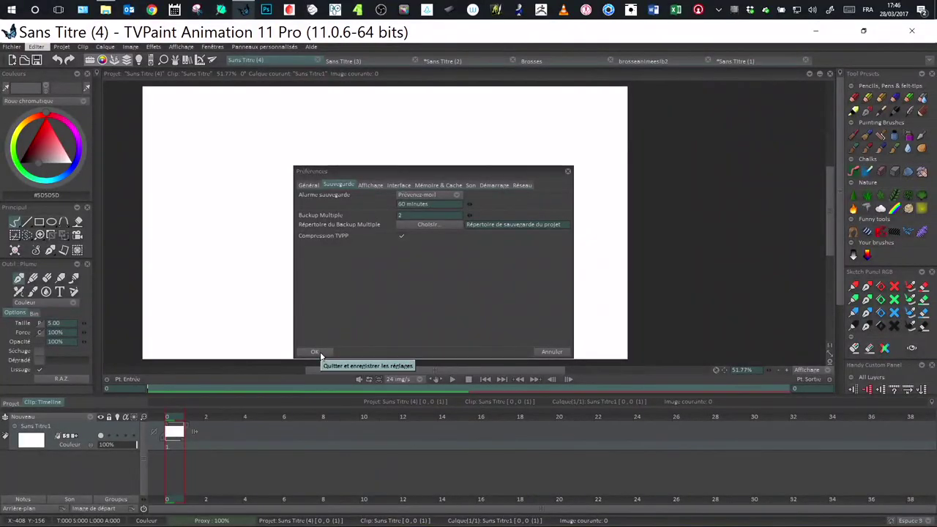
# - Save and close the preferences, and switch the interface layout to the Espace 1 workspace
pyautogui.click(317, 348)
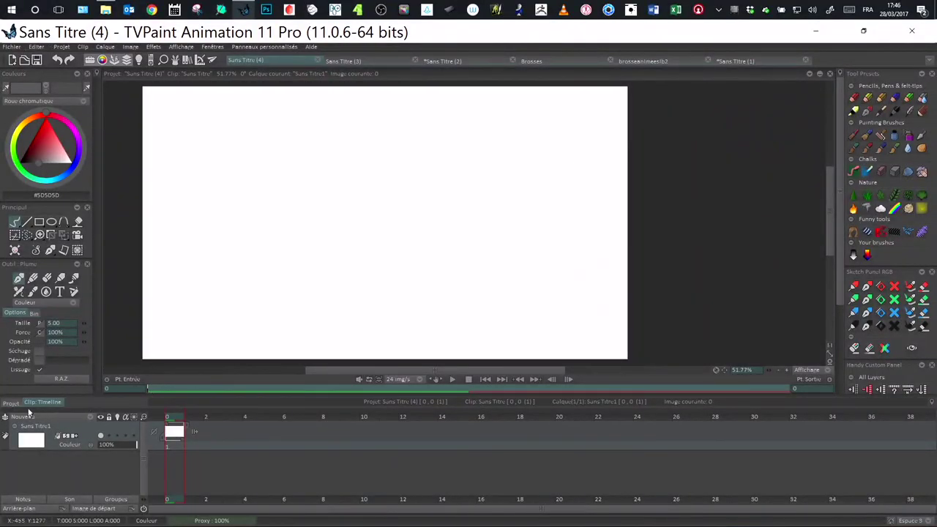
pyautogui.moveTo(194, 431)
pyautogui.mouseDown()
pyautogui.moveTo(407, 430)
pyautogui.moveTo(192, 431)
pyautogui.mouseUp()
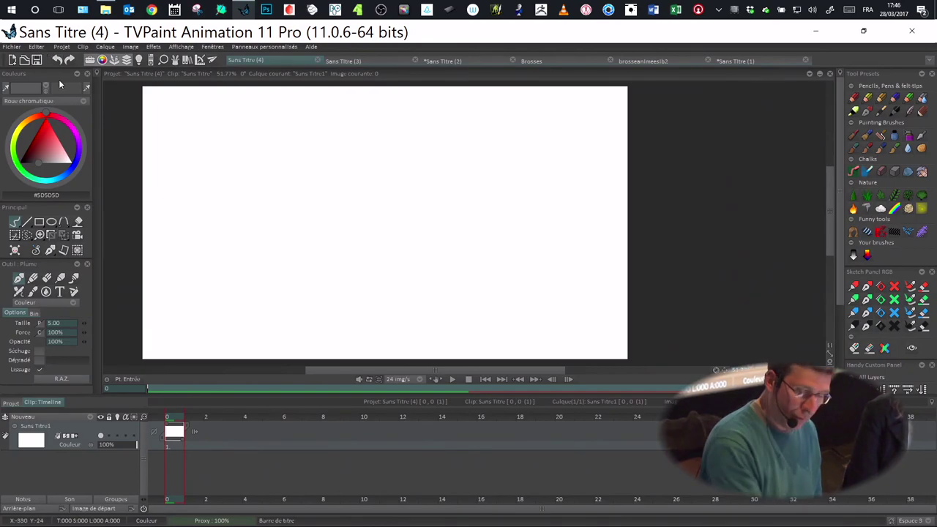
pyautogui.click(911, 520)
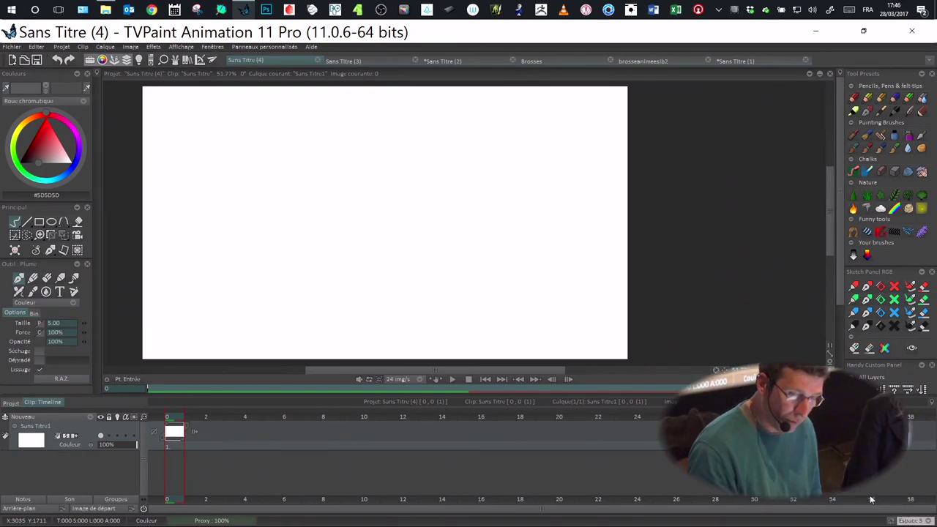
pyautogui.click(873, 496)
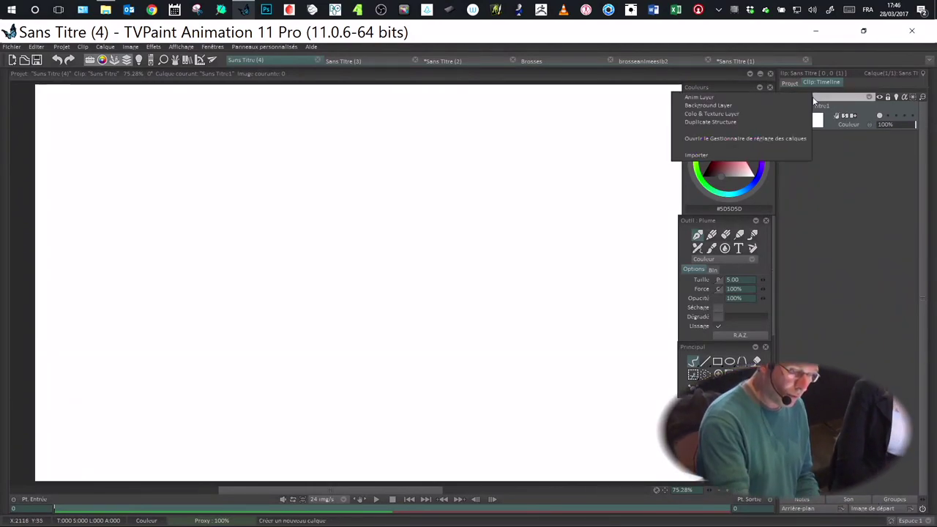
# - Add two new Anim layers above the existing layer in the clip timeline
pyautogui.click(797, 97)
pyautogui.click(824, 97)
pyautogui.click(815, 97)
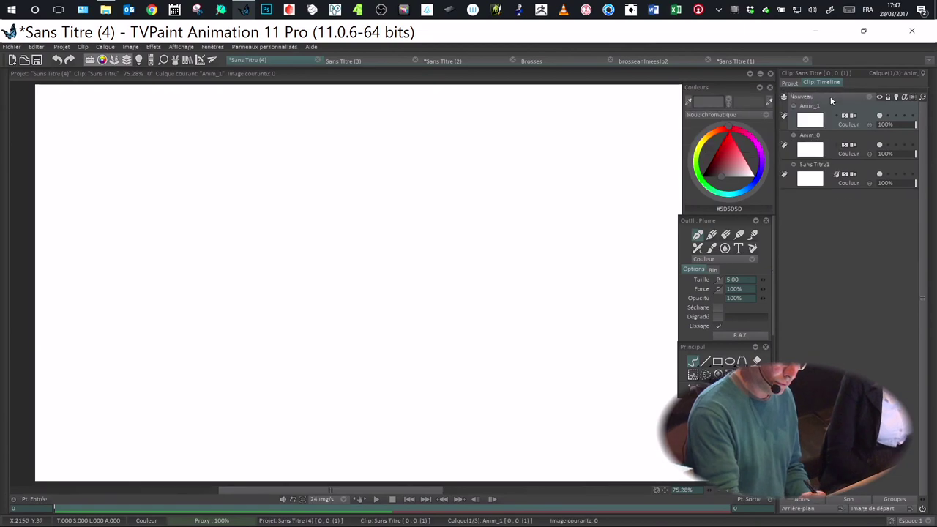
# - Resize the timeline area, ending slightly narrower than before, and reposition the floating Couleurs and Outil : Plume panels beside it
pyautogui.moveTo(779, 332); pyautogui.dragTo(490, 335)
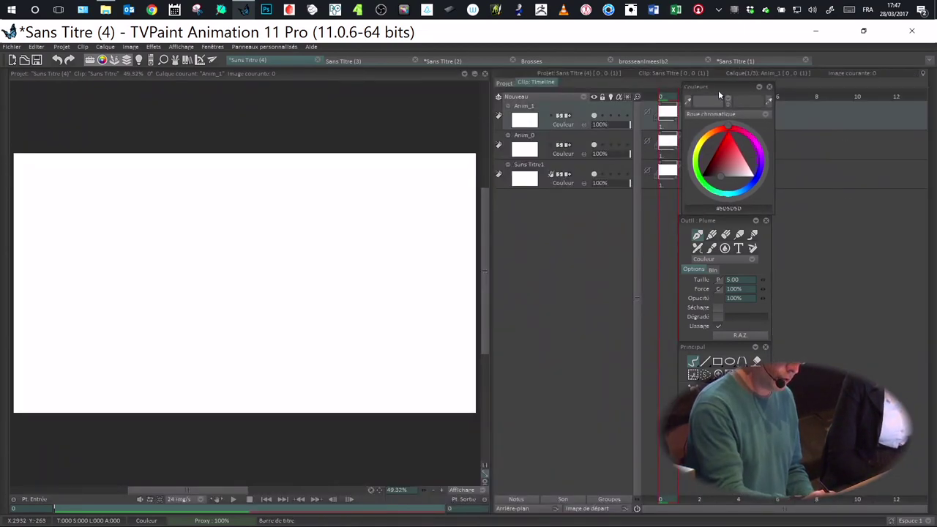
pyautogui.moveTo(718, 90); pyautogui.dragTo(550, 135)
pyautogui.moveTo(494, 301); pyautogui.dragTo(813, 313)
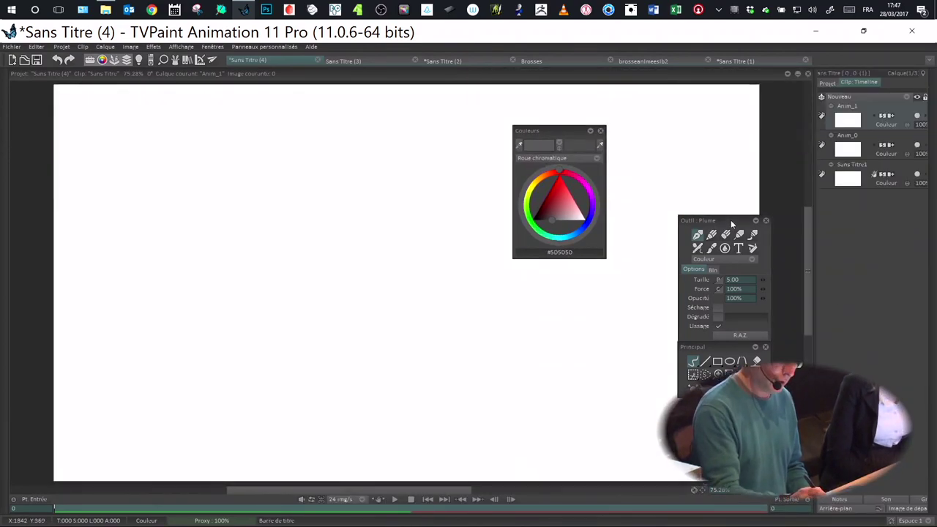
pyautogui.moveTo(730, 220); pyautogui.dragTo(765, 281)
pyautogui.moveTo(559, 130); pyautogui.dragTo(755, 85)
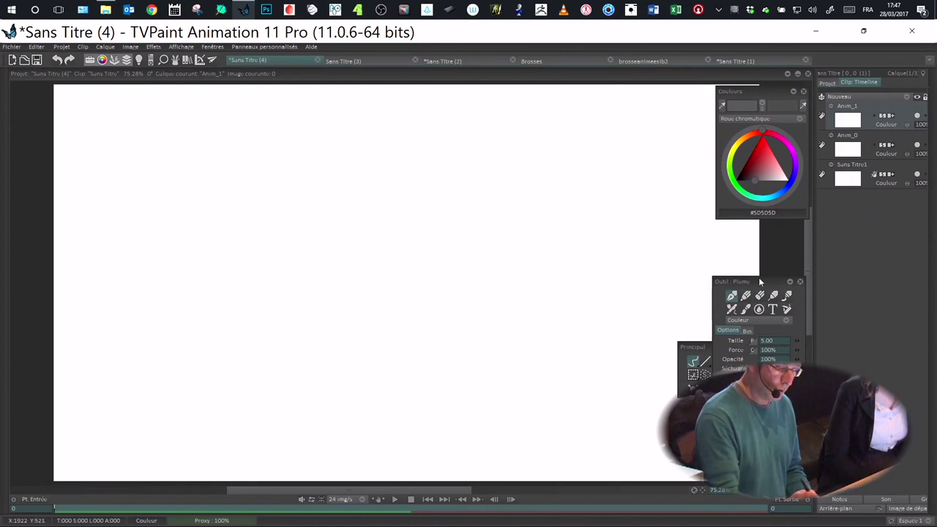
pyautogui.moveTo(758, 277); pyautogui.dragTo(761, 231)
# - Switch the Timeline verticale option off and back on in the Affichage preferences, and confirm the preferences
pyautogui.click(36, 46)
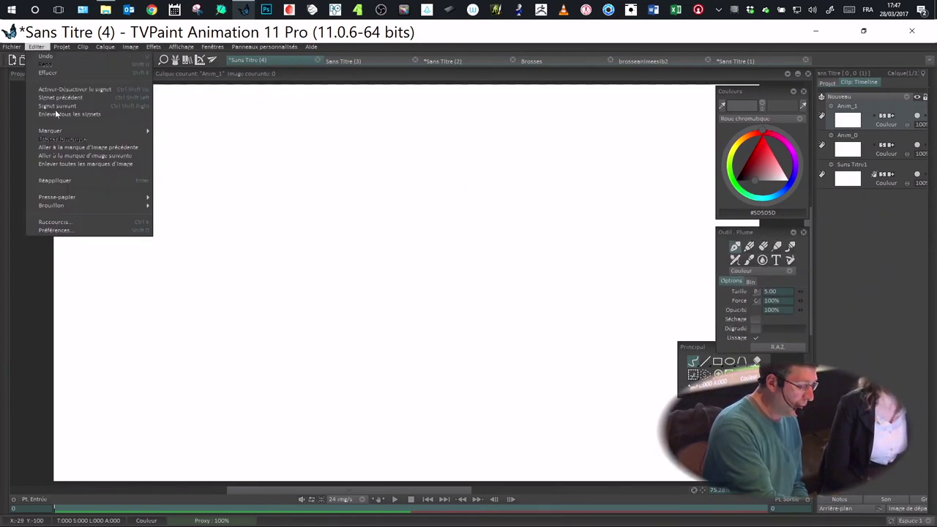
pyautogui.click(82, 228)
pyautogui.click(433, 208)
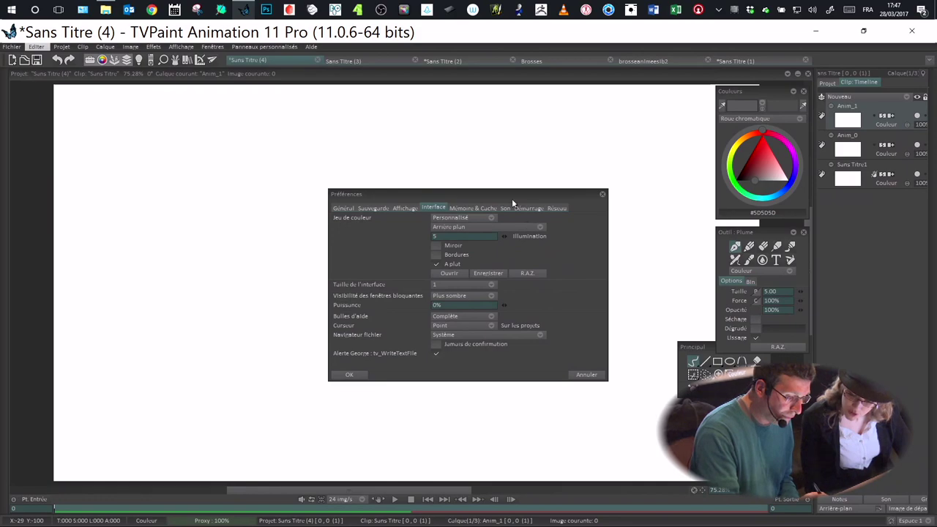
pyautogui.click(408, 209)
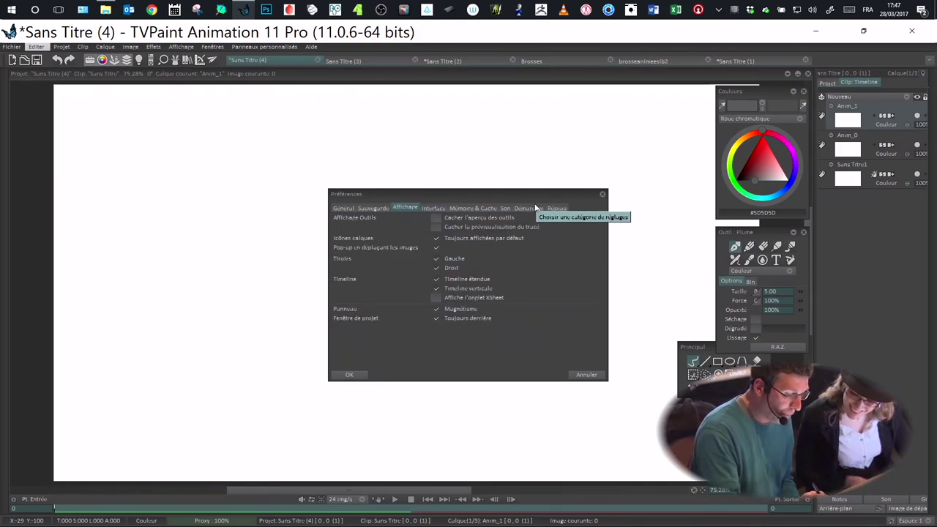
pyautogui.click(438, 289)
pyautogui.click(438, 289)
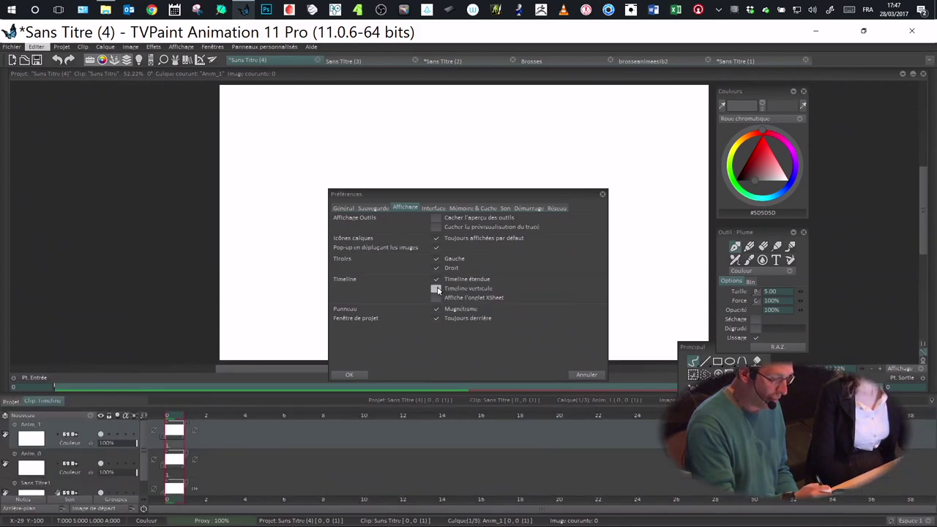
pyautogui.moveTo(475, 196); pyautogui.dragTo(504, 182)
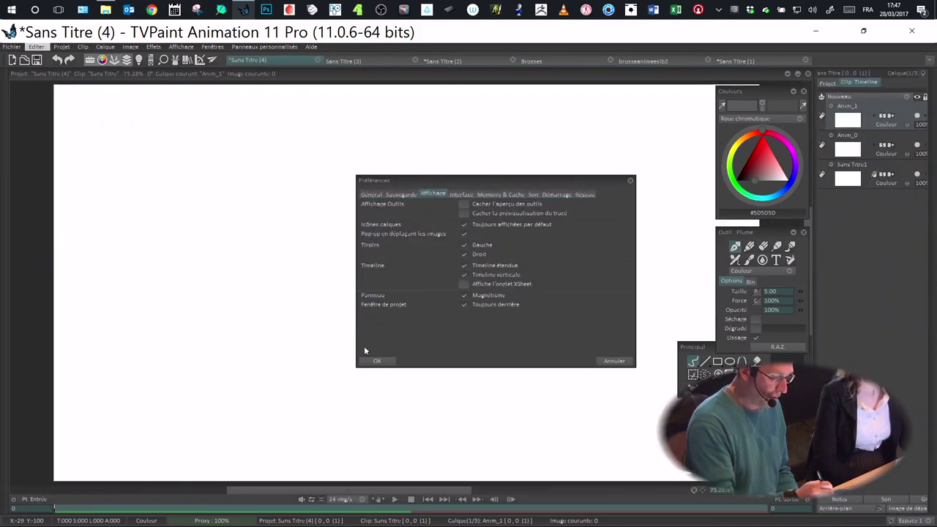
pyautogui.click(381, 362)
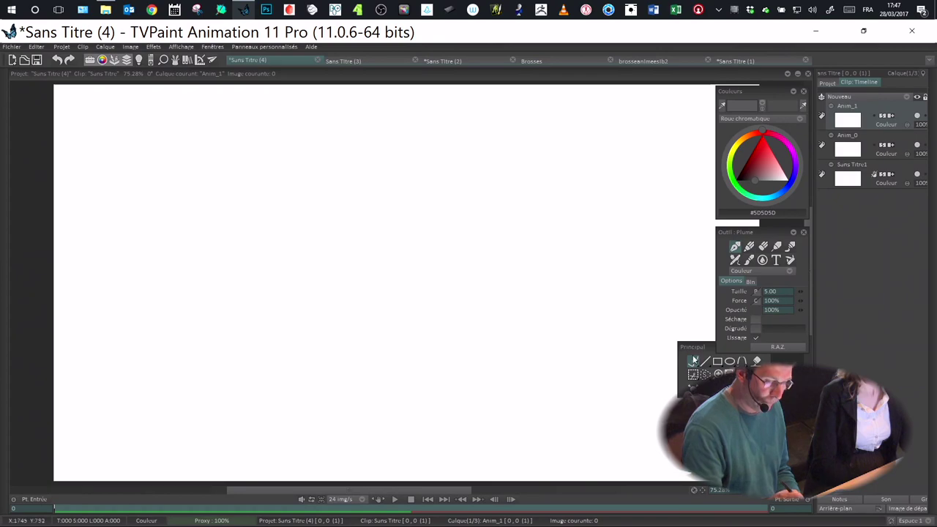
# - Align the Principal panel directly beneath Outil : Plume, and move Outil : Plume up against the Couleurs panel
pyautogui.moveTo(696, 347); pyautogui.dragTo(732, 362)
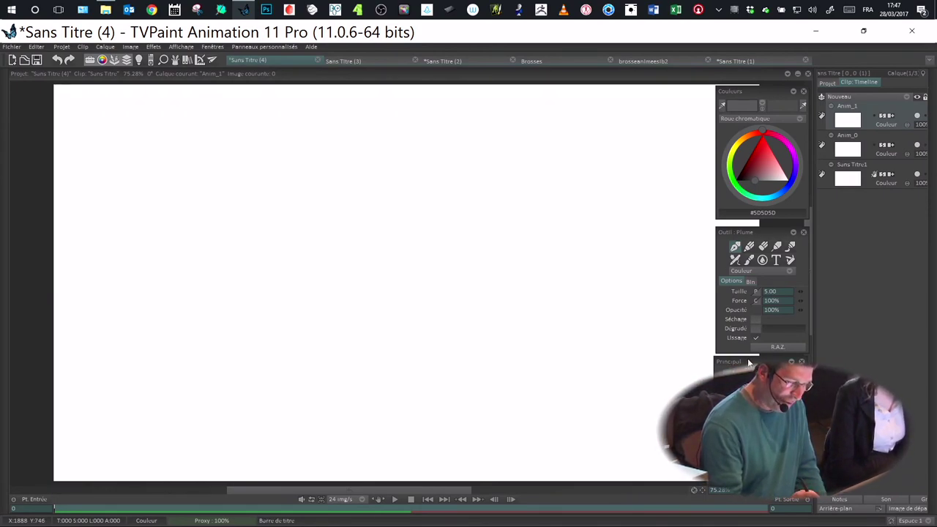
pyautogui.moveTo(748, 361); pyautogui.dragTo(750, 359)
pyautogui.moveTo(742, 232); pyautogui.dragTo(741, 225)
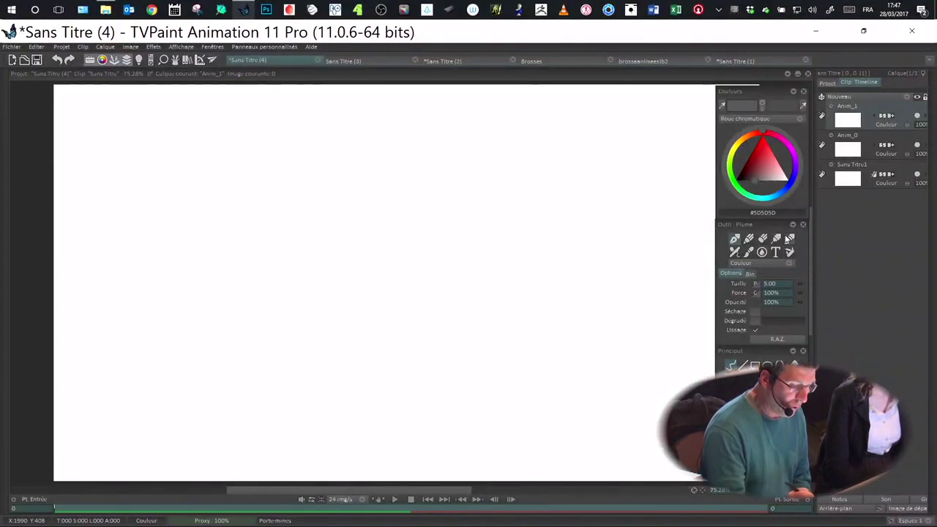
# - Move the Outil : Plume and Principal panels to the canvas's left edge, with Principal above and a small gap between them
pyautogui.moveTo(753, 224); pyautogui.dragTo(75, 154)
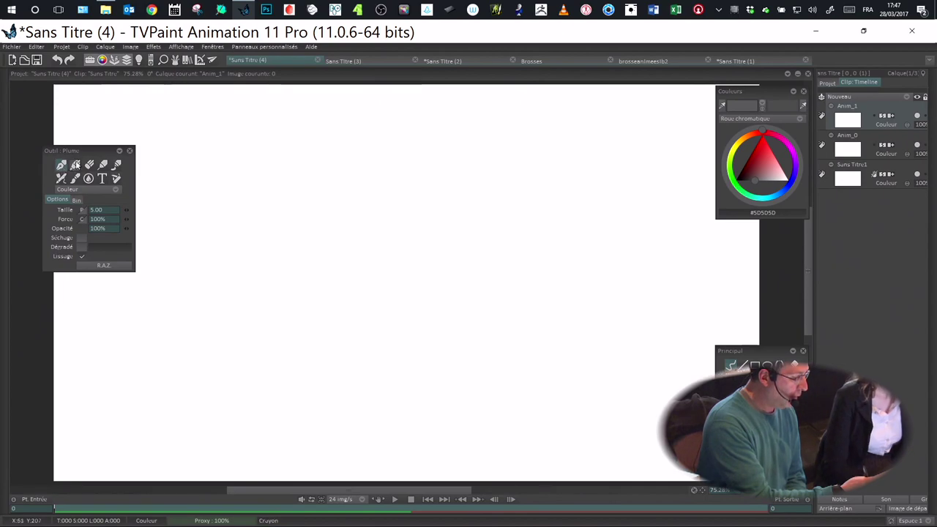
pyautogui.moveTo(89, 154); pyautogui.dragTo(115, 167)
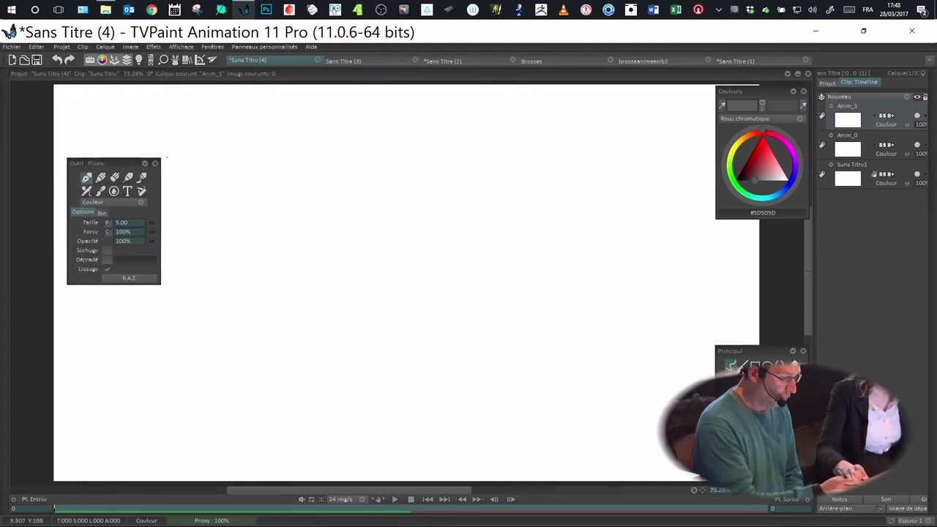
pyautogui.moveTo(119, 161); pyautogui.dragTo(184, 174)
pyautogui.moveTo(736, 349); pyautogui.dragTo(111, 107)
pyautogui.moveTo(175, 170); pyautogui.dragTo(113, 164)
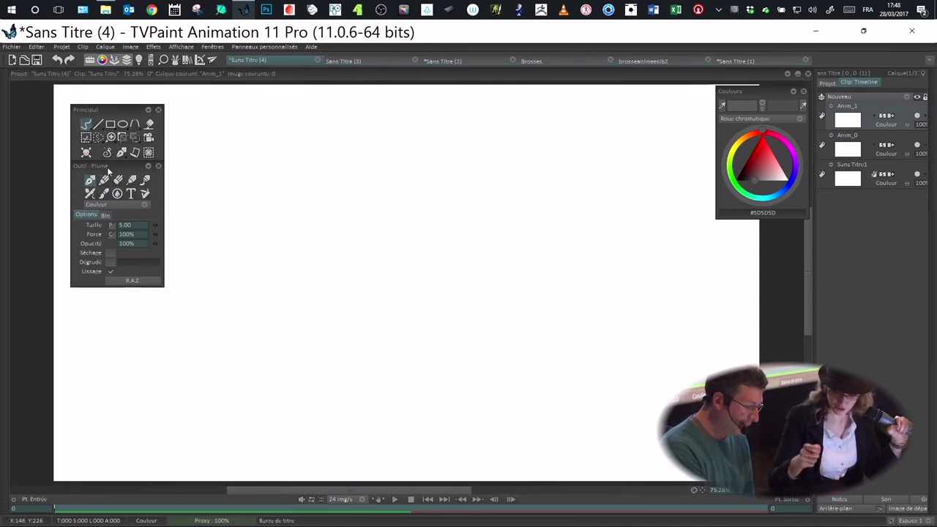
pyautogui.moveTo(109, 169); pyautogui.dragTo(114, 189)
# - Sketch the forehead and brow line of a left-facing head in profile with the Plume tool on the Anim_1 layer
pyautogui.moveTo(412, 217); pyautogui.dragTo(448, 183)
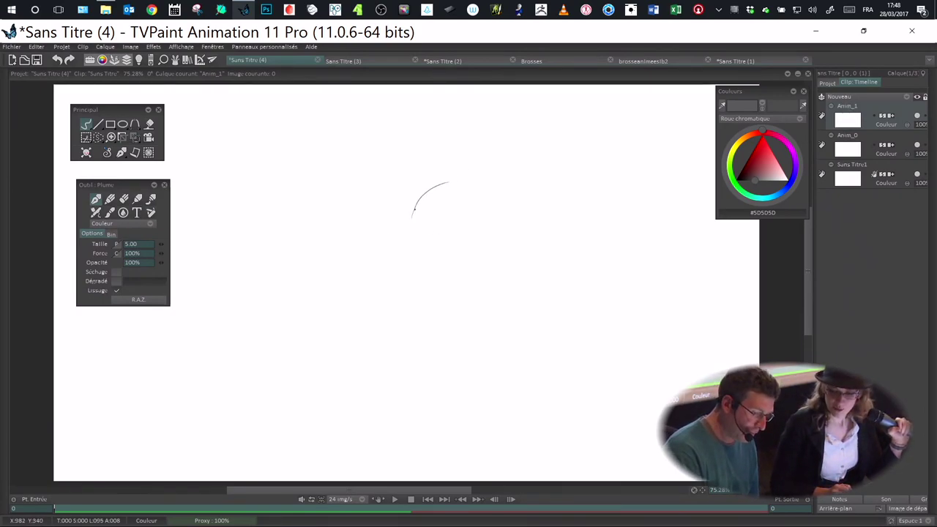
pyautogui.moveTo(408, 237); pyautogui.dragTo(419, 262)
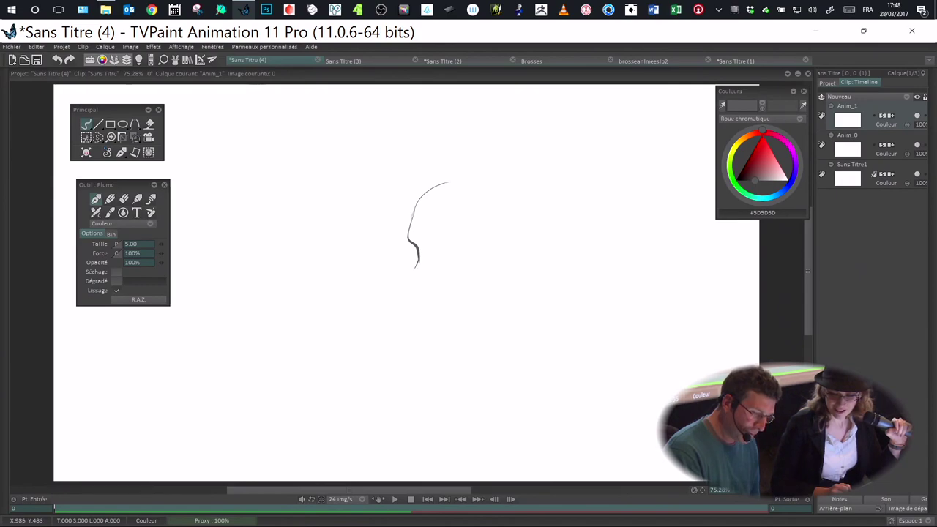
# - Set the drawing colour to black (#000000), draw the profile's nose, lips and eye, and postpone the save reminder for Sans Titre (2)
pyautogui.click(736, 180)
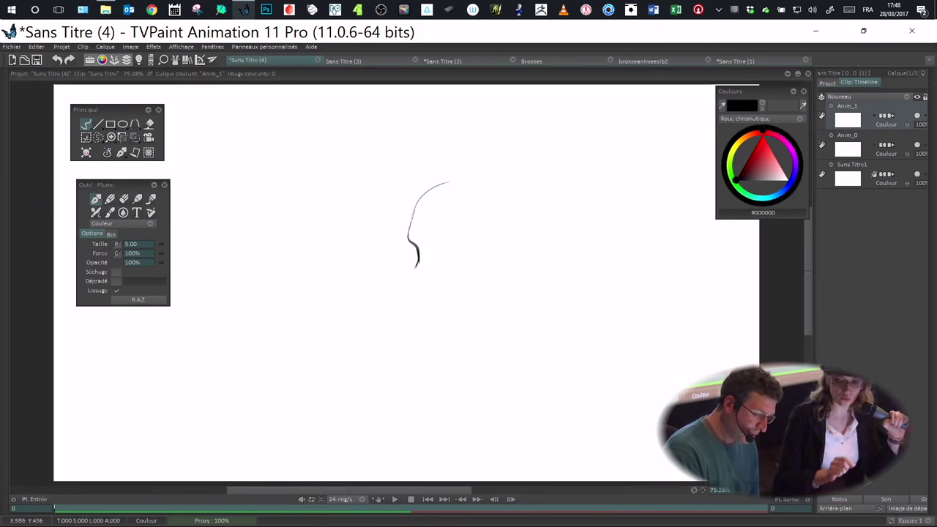
pyautogui.moveTo(418, 262)
pyautogui.mouseDown()
pyautogui.moveTo(385, 295)
pyautogui.moveTo(402, 301)
pyautogui.mouseUp()
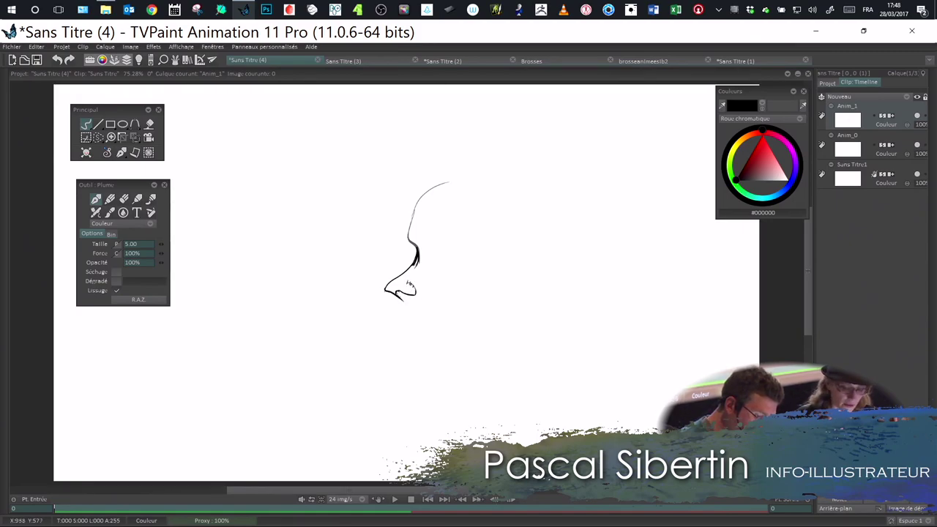
pyautogui.moveTo(402, 302); pyautogui.dragTo(419, 320)
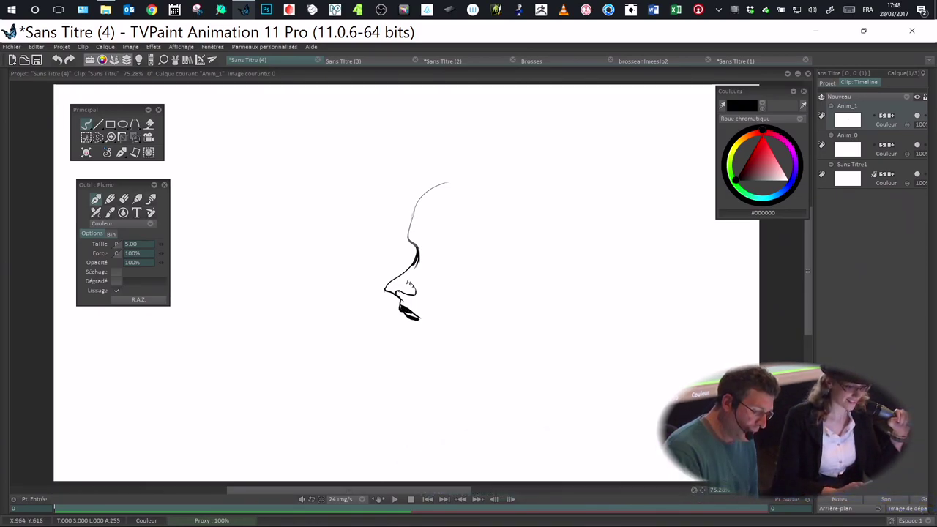
pyautogui.moveTo(442, 257)
pyautogui.mouseDown()
pyautogui.moveTo(461, 254)
pyautogui.moveTo(445, 269)
pyautogui.mouseUp()
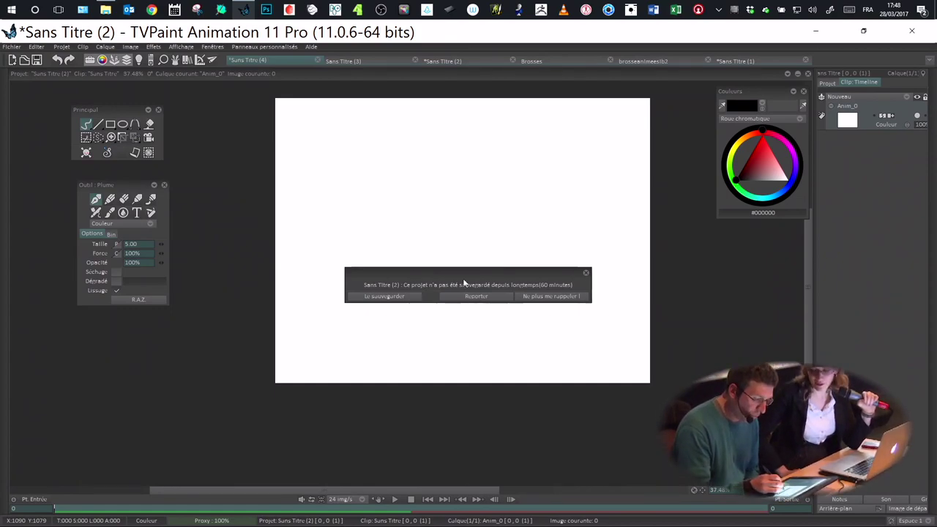
pyautogui.click(499, 297)
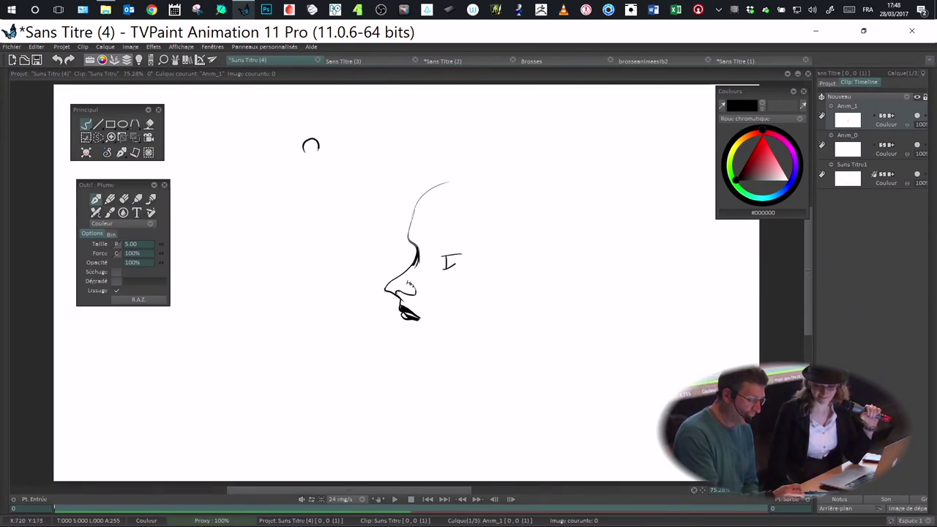
# - Try out a row of small circles, a wavy line and a long stroke above the profile, undoing each test
pyautogui.moveTo(319, 151); pyautogui.dragTo(303, 149)
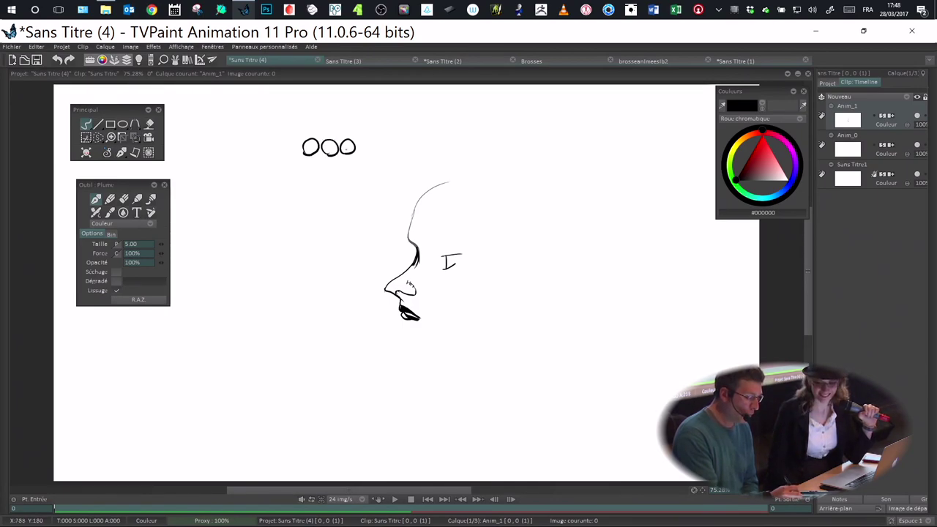
pyautogui.moveTo(375, 149); pyautogui.dragTo(365, 154)
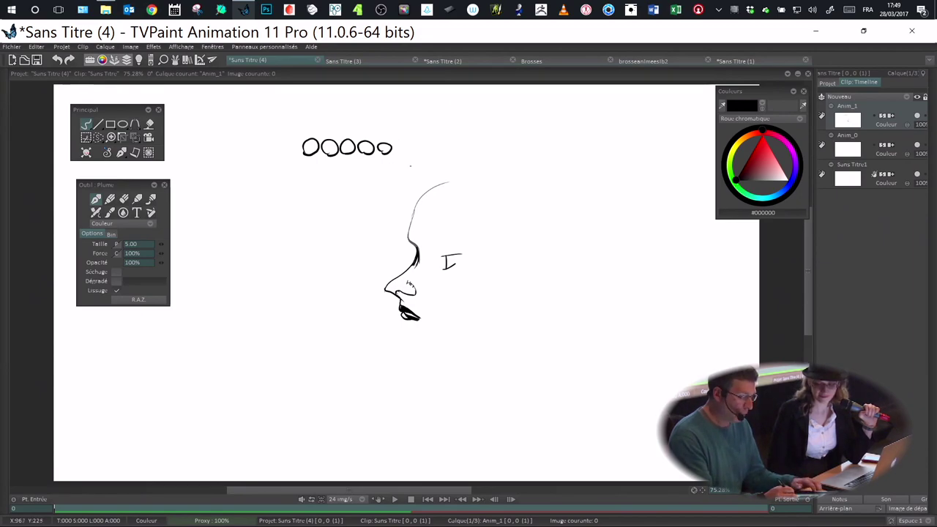
pyautogui.hotkey('ctrl', 'z')
pyautogui.hotkey('ctrl', 'z')
pyautogui.hotkey('ctrl', 'z')
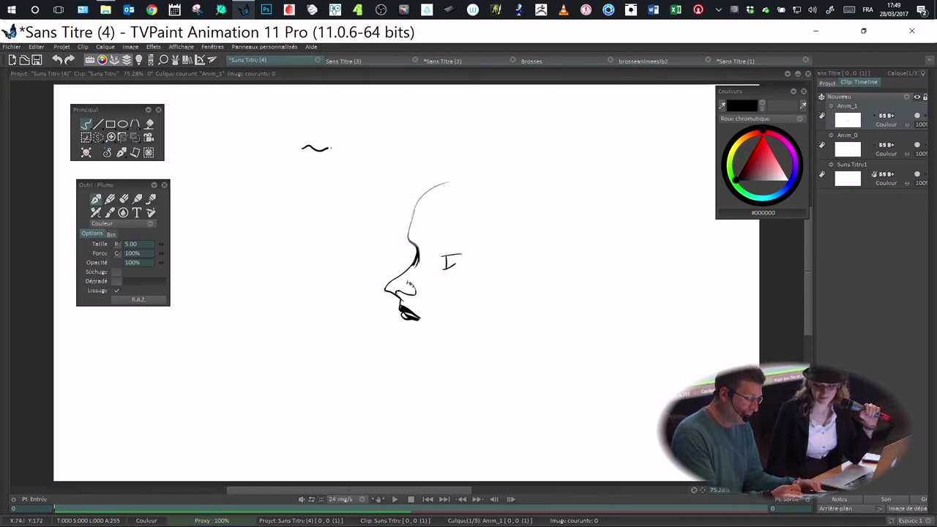
pyautogui.moveTo(331, 149); pyautogui.dragTo(392, 153)
pyautogui.hotkey('ctrl', 'z')
pyautogui.moveTo(294, 184)
pyautogui.mouseDown()
pyautogui.moveTo(323, 155)
pyautogui.moveTo(462, 151)
pyautogui.moveTo(481, 139)
pyautogui.mouseUp()
pyautogui.hotkey('ctrl', 'z')
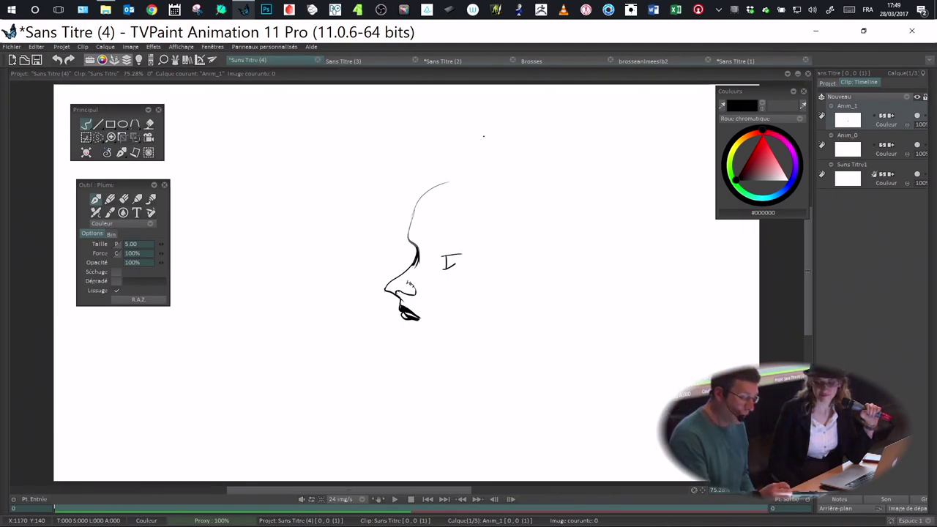
# - Hatch the hairline above the forehead, add the eyebrow, and outline the skull from the forehead to the back of the head
pyautogui.moveTo(412, 214)
pyautogui.mouseDown()
pyautogui.moveTo(443, 188)
pyautogui.moveTo(481, 218)
pyautogui.mouseUp()
pyautogui.moveTo(439, 240); pyautogui.dragTo(432, 245)
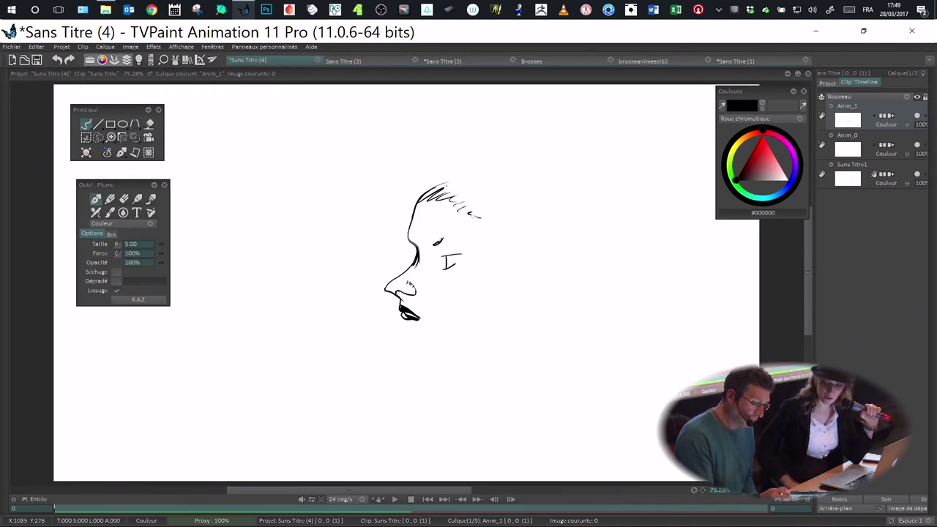
pyautogui.moveTo(532, 182); pyautogui.dragTo(579, 240)
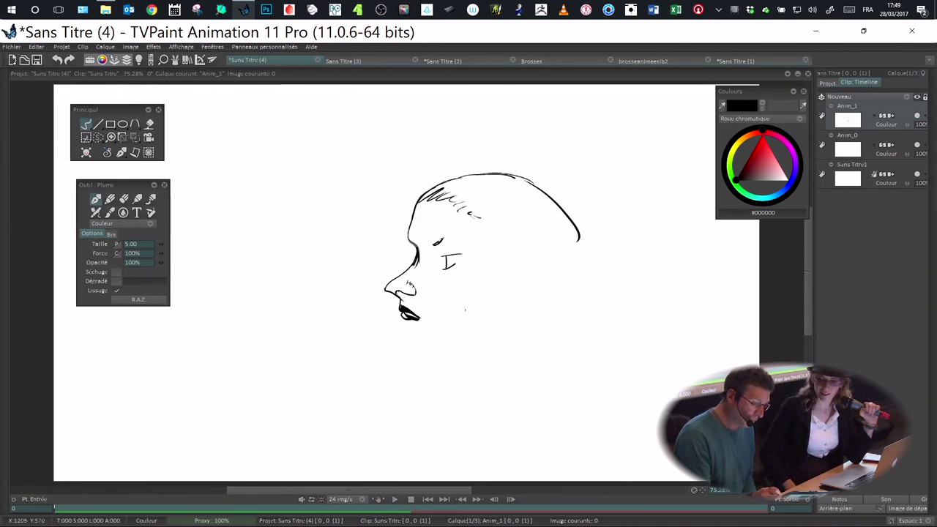
# - Switch to the Crayon tool, shade the beard on the chin, upper lip and jaw, and darken the eye
pyautogui.click(110, 199)
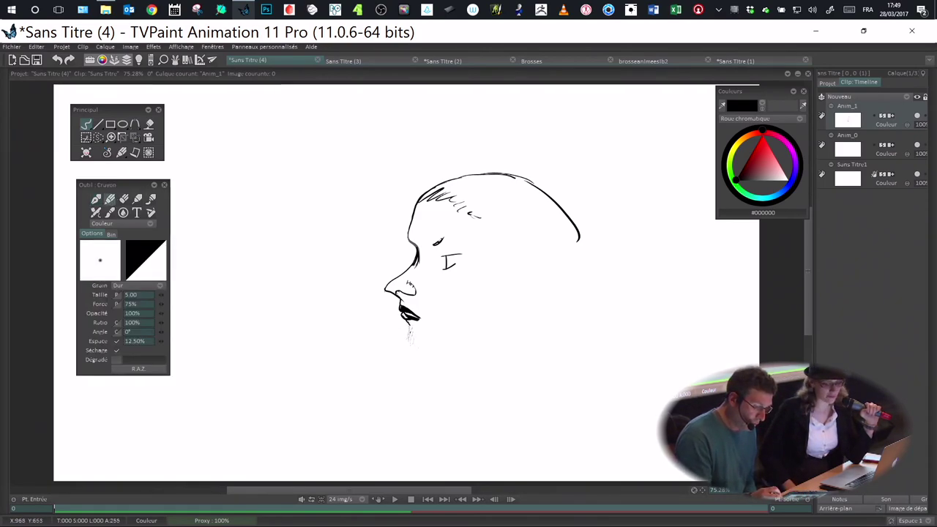
pyautogui.moveTo(412, 345); pyautogui.dragTo(423, 354)
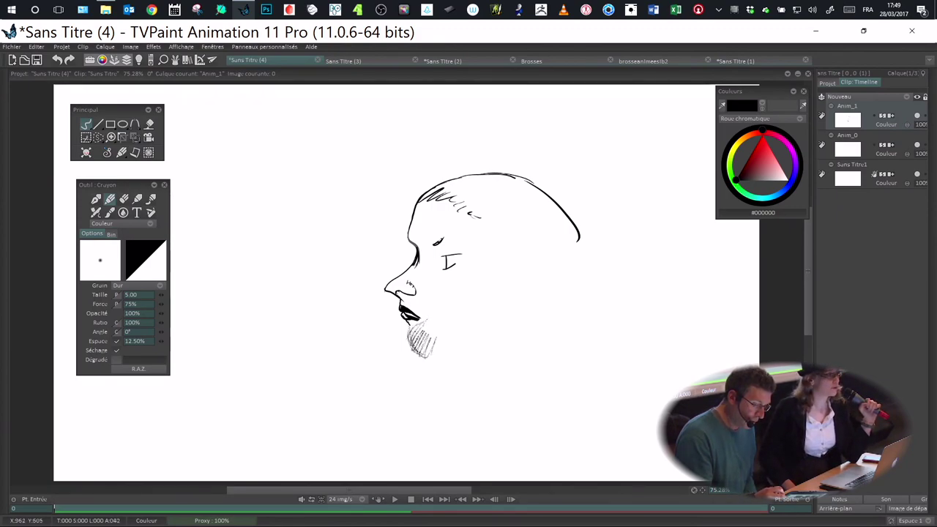
pyautogui.moveTo(409, 297)
pyautogui.mouseDown()
pyautogui.moveTo(435, 346)
pyautogui.moveTo(481, 340)
pyautogui.mouseUp()
pyautogui.moveTo(432, 355); pyautogui.dragTo(476, 335)
pyautogui.moveTo(444, 255); pyautogui.dragTo(445, 267)
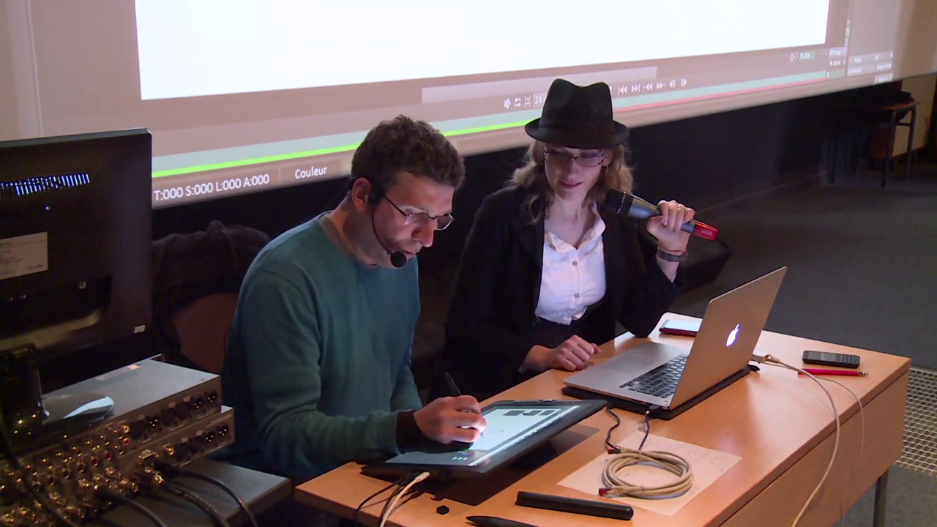
# - Sketch the back of the head down to the nape with Crayon, and hatch the shadow under the jaw
pyautogui.moveTo(570, 219); pyautogui.dragTo(564, 307)
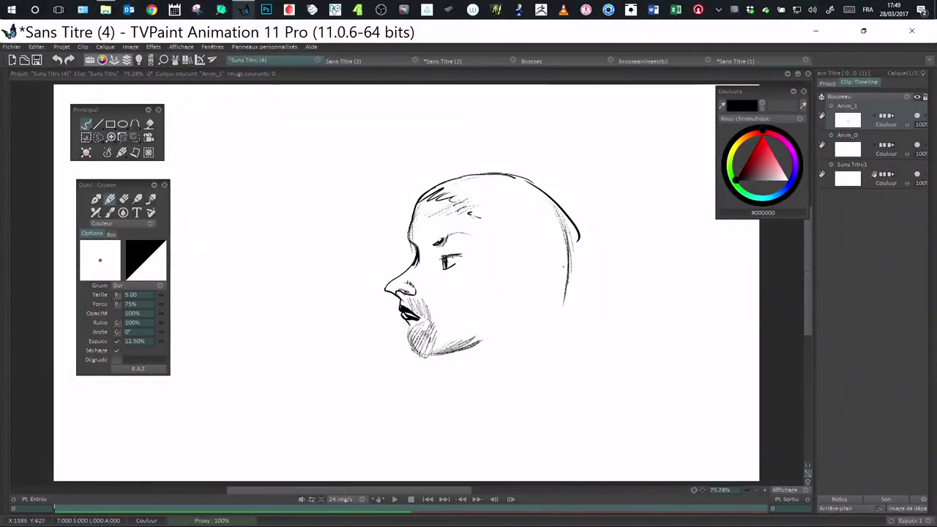
pyautogui.moveTo(564, 247); pyautogui.dragTo(556, 322)
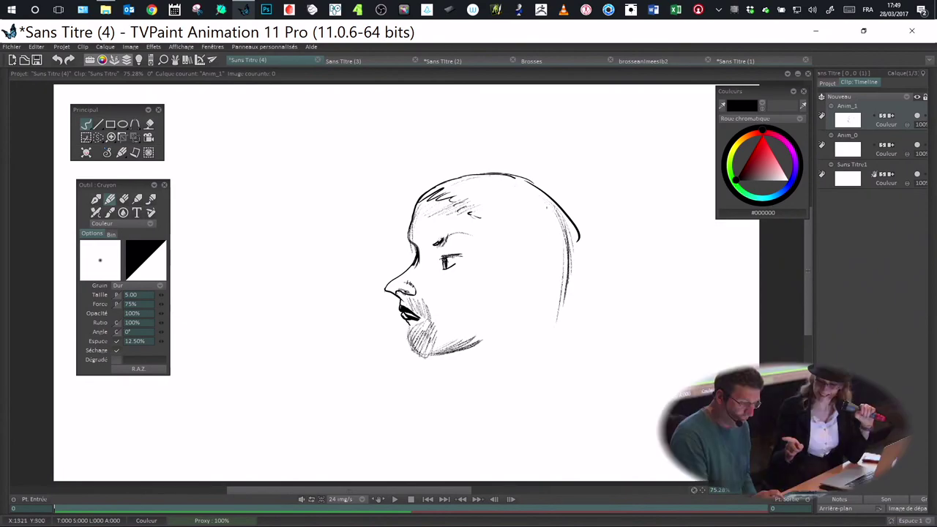
pyautogui.moveTo(558, 265); pyautogui.dragTo(540, 363)
pyautogui.moveTo(461, 353); pyautogui.dragTo(469, 369)
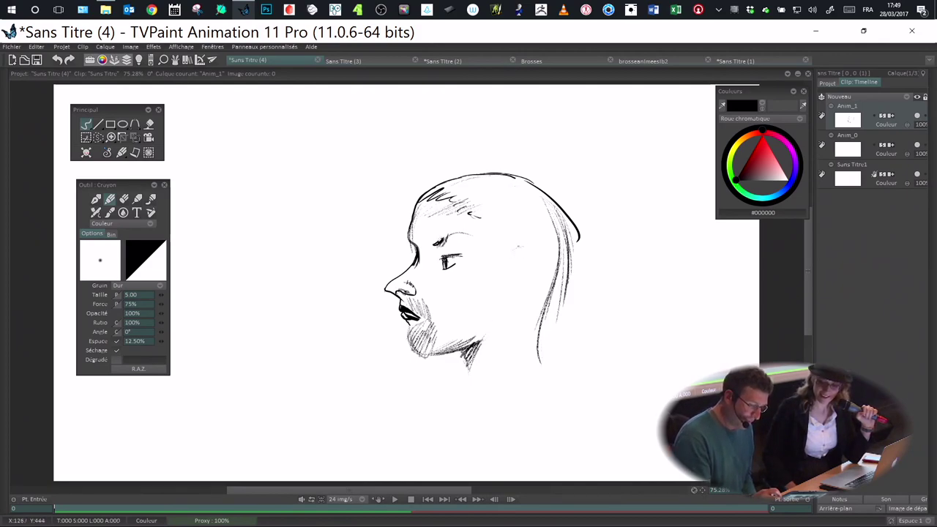
# - Draw the ear's outer contour and inner folds on the side of the head
pyautogui.moveTo(521, 247); pyautogui.dragTo(514, 296)
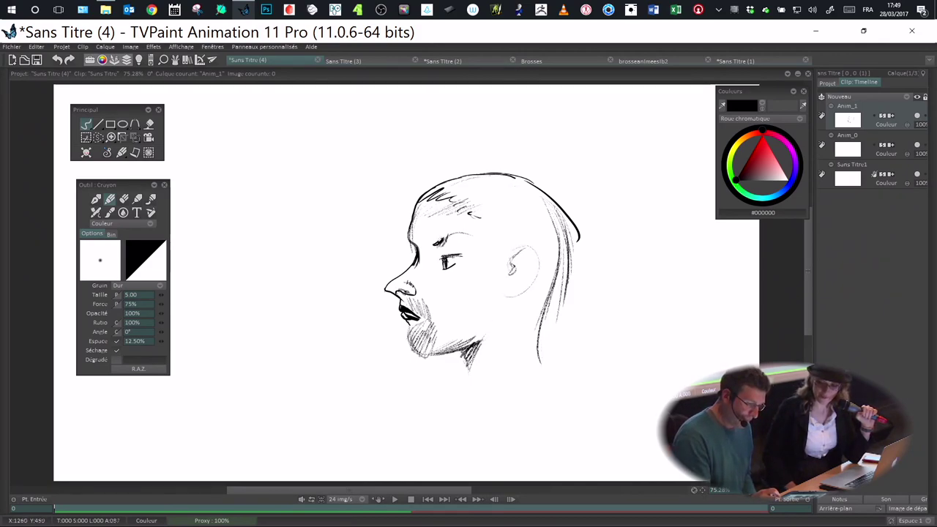
pyautogui.moveTo(519, 251); pyautogui.dragTo(503, 290)
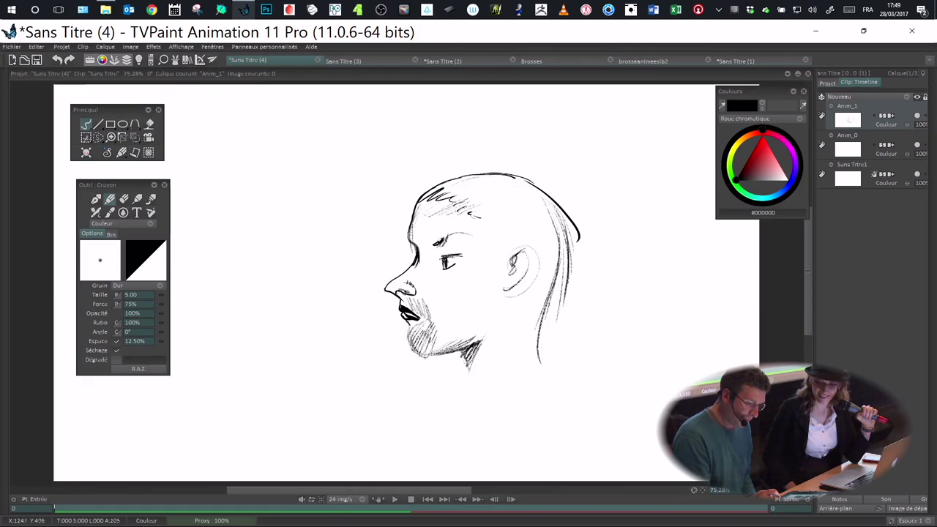
pyautogui.moveTo(521, 252)
pyautogui.mouseDown()
pyautogui.moveTo(501, 300)
pyautogui.moveTo(528, 288)
pyautogui.mouseUp()
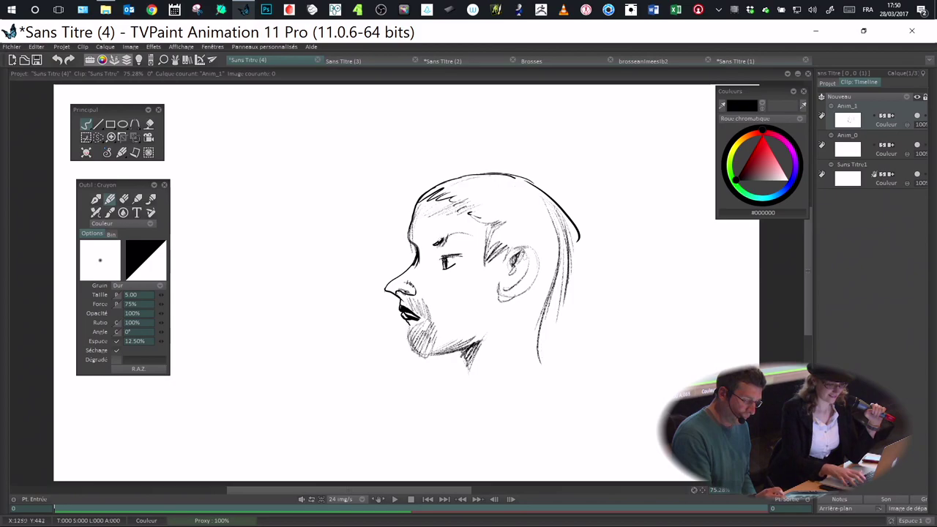
# - Hatch the hair at the temple in front of the ear and darken the hair behind the ear down to the nape
pyautogui.moveTo(490, 262); pyautogui.dragTo(512, 246)
pyautogui.moveTo(499, 257); pyautogui.dragTo(518, 245)
pyautogui.moveTo(536, 278); pyautogui.dragTo(540, 322)
pyautogui.moveTo(538, 286); pyautogui.dragTo(540, 311)
pyautogui.moveTo(537, 274); pyautogui.dragTo(531, 295)
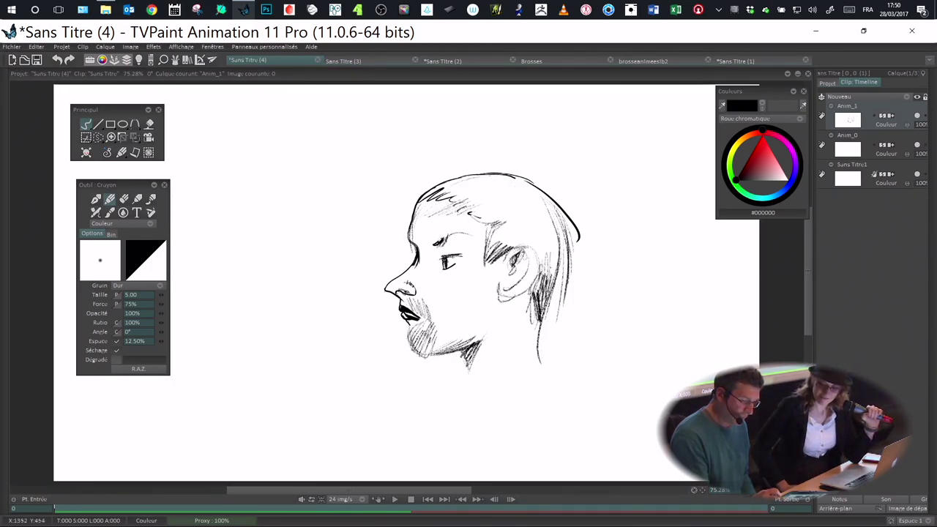
pyautogui.moveTo(552, 253); pyautogui.dragTo(547, 294)
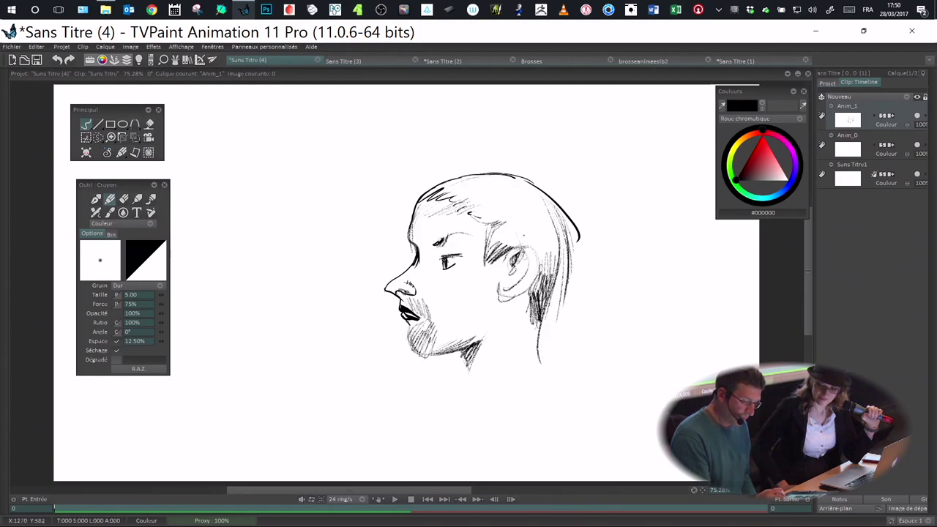
# - Extend the hair hatching over the back of the head and erase the heavy outline around the skull
pyautogui.moveTo(535, 229)
pyautogui.mouseDown()
pyautogui.moveTo(541, 268)
pyautogui.moveTo(565, 288)
pyautogui.mouseUp()
pyautogui.press('e')
pyautogui.moveTo(575, 249)
pyautogui.mouseDown()
pyautogui.moveTo(558, 331)
pyautogui.moveTo(546, 188)
pyautogui.moveTo(512, 174)
pyautogui.moveTo(431, 187)
pyautogui.moveTo(460, 173)
pyautogui.mouseUp()
pyautogui.press('e')
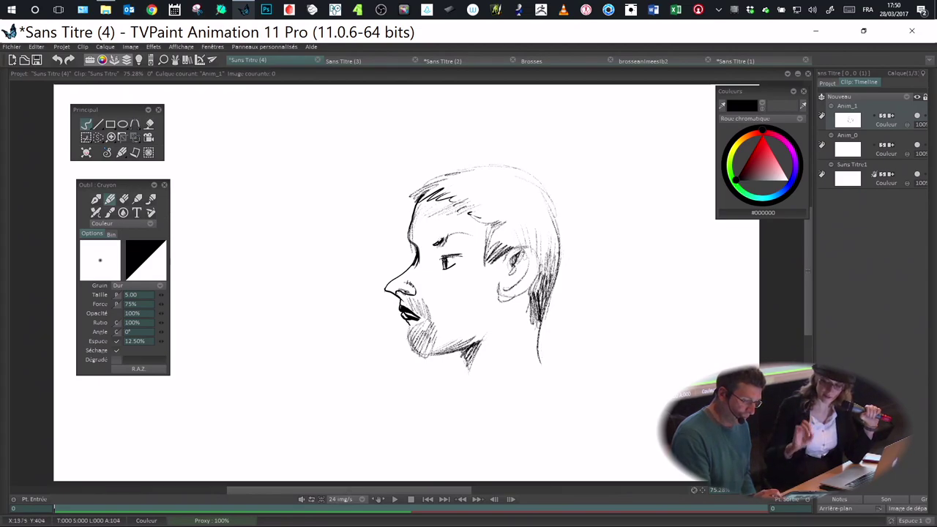
# - Hatch the hair with Crayon along the back of the head and from the temple to above the ear
pyautogui.moveTo(559, 262); pyautogui.dragTo(542, 194)
pyautogui.moveTo(482, 220); pyautogui.dragTo(485, 246)
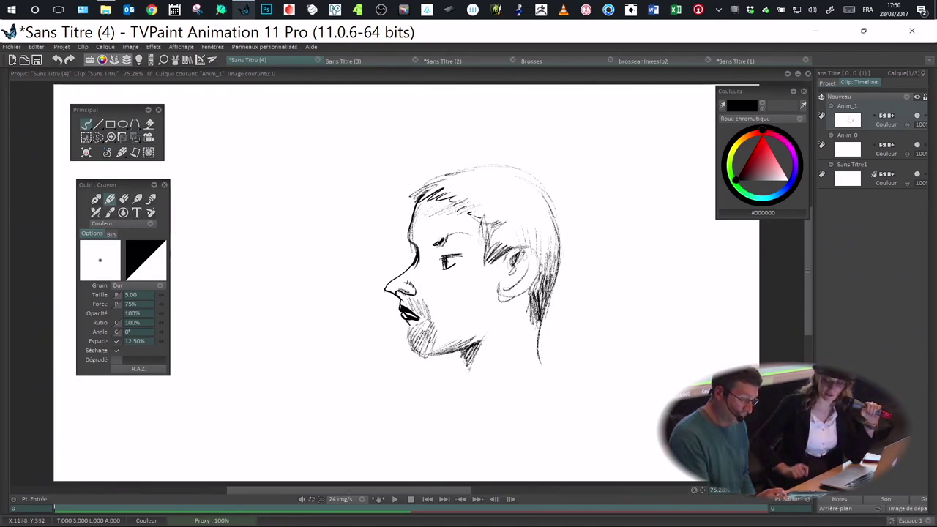
pyautogui.moveTo(476, 208)
pyautogui.mouseDown()
pyautogui.moveTo(532, 231)
pyautogui.moveTo(553, 256)
pyautogui.mouseUp()
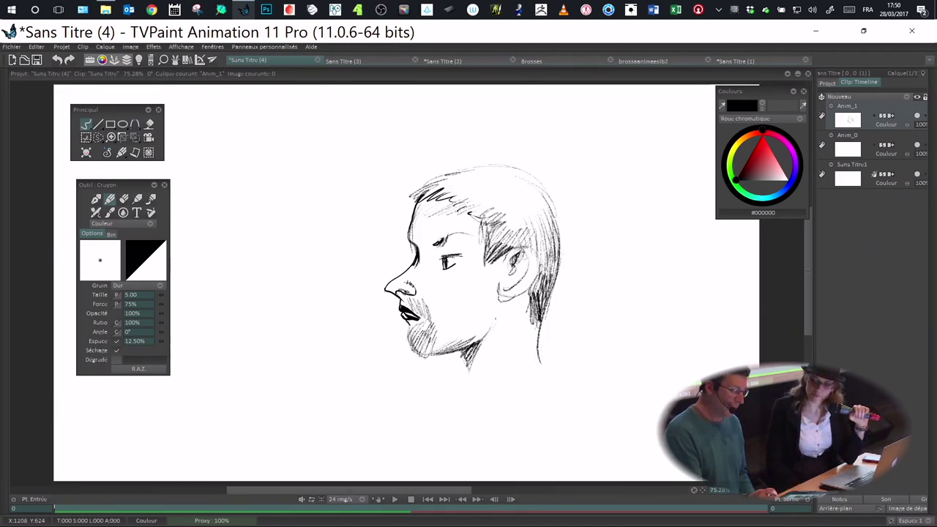
# - Draw the front and back lines of the neck, and reinforce the contours of the earlobe and jaw
pyautogui.moveTo(492, 327)
pyautogui.mouseDown()
pyautogui.moveTo(478, 368)
pyautogui.moveTo(465, 375)
pyautogui.mouseUp()
pyautogui.moveTo(546, 374); pyautogui.dragTo(544, 355)
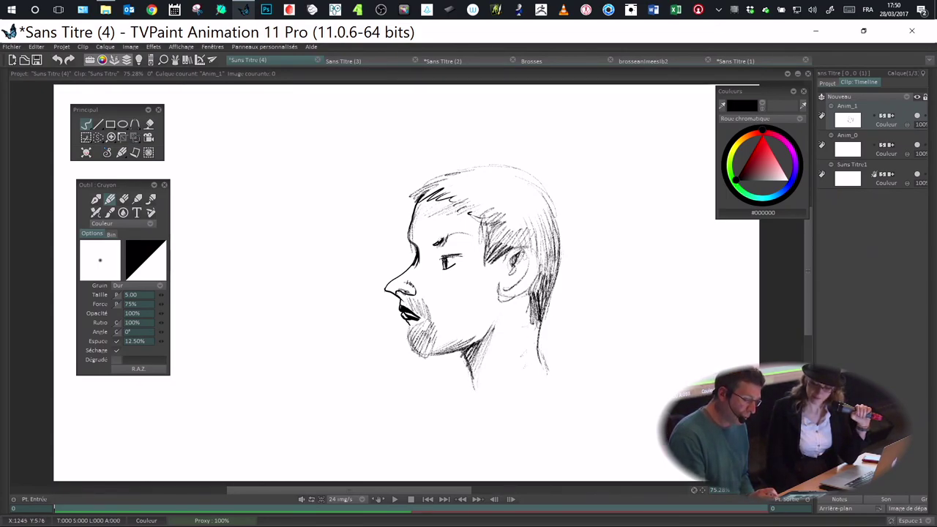
pyautogui.moveTo(531, 289); pyautogui.dragTo(515, 297)
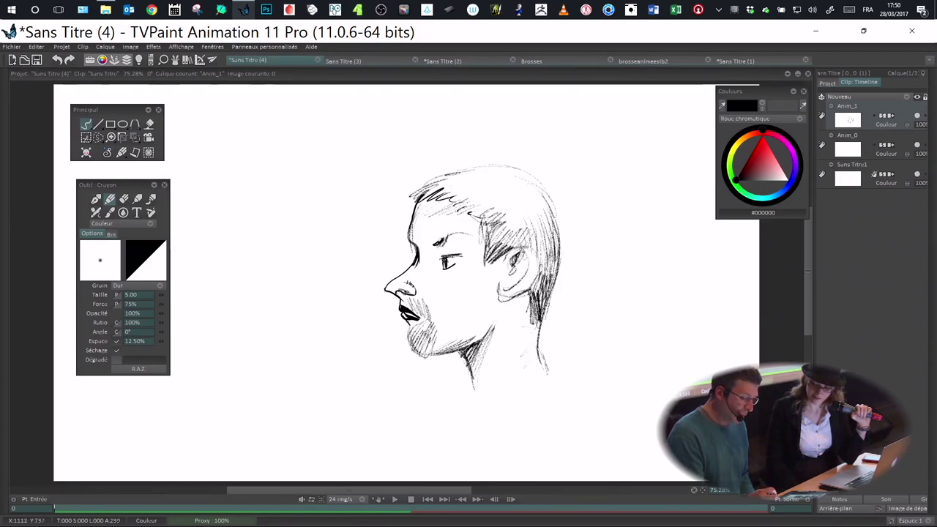
pyautogui.moveTo(428, 354); pyautogui.dragTo(472, 343)
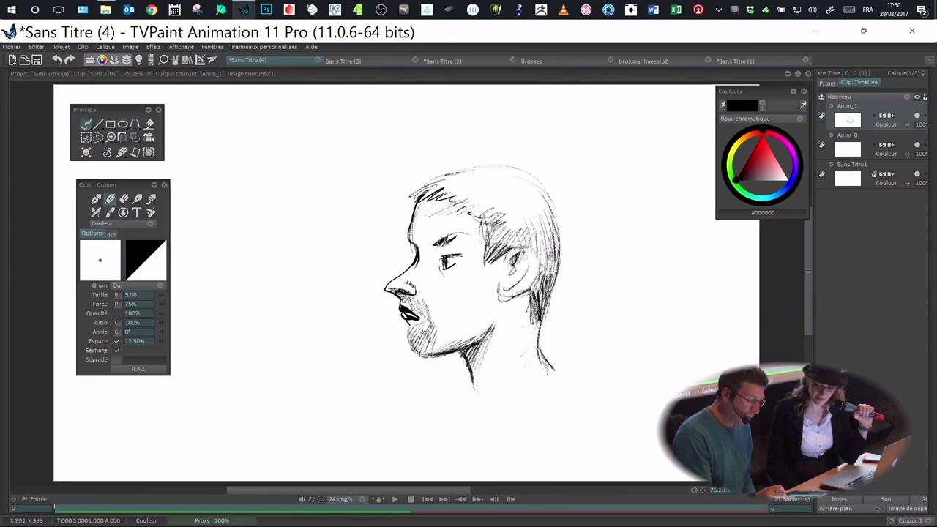
# - Erase the heavy line of the nose bridge and redraw it with a lighter Crayon contour
pyautogui.press('e')
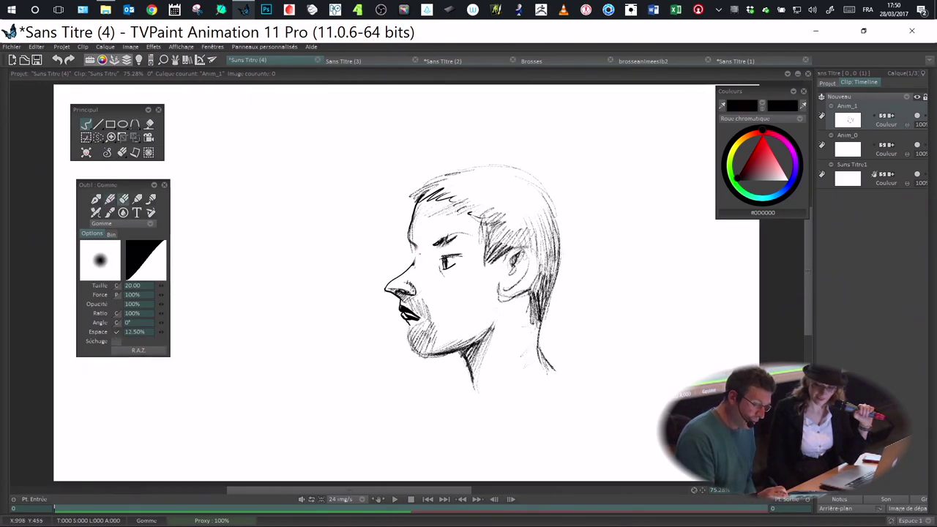
pyautogui.moveTo(414, 261); pyautogui.dragTo(388, 290)
pyautogui.press('e')
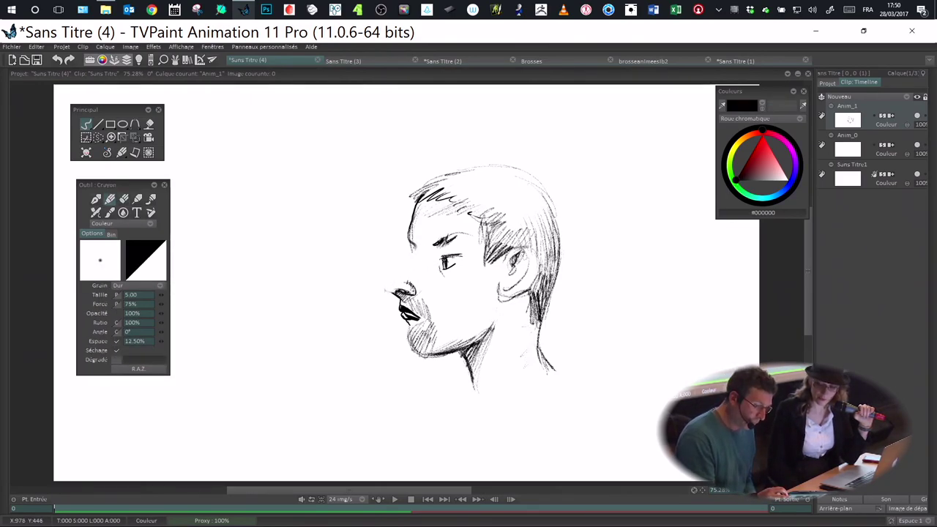
pyautogui.moveTo(415, 253); pyautogui.dragTo(400, 270)
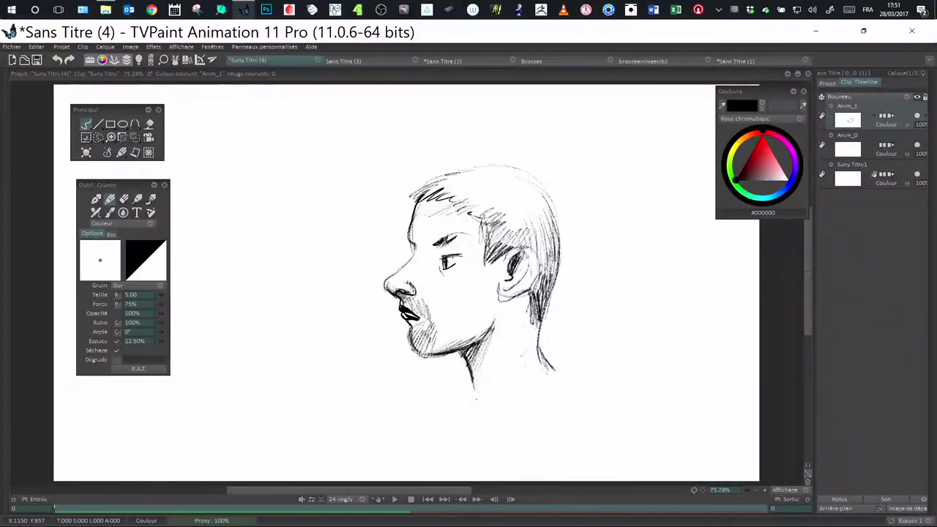
# - Draw a curved collar at the base of the neck and fill it with diagonal hatching
pyautogui.moveTo(475, 423); pyautogui.dragTo(546, 371)
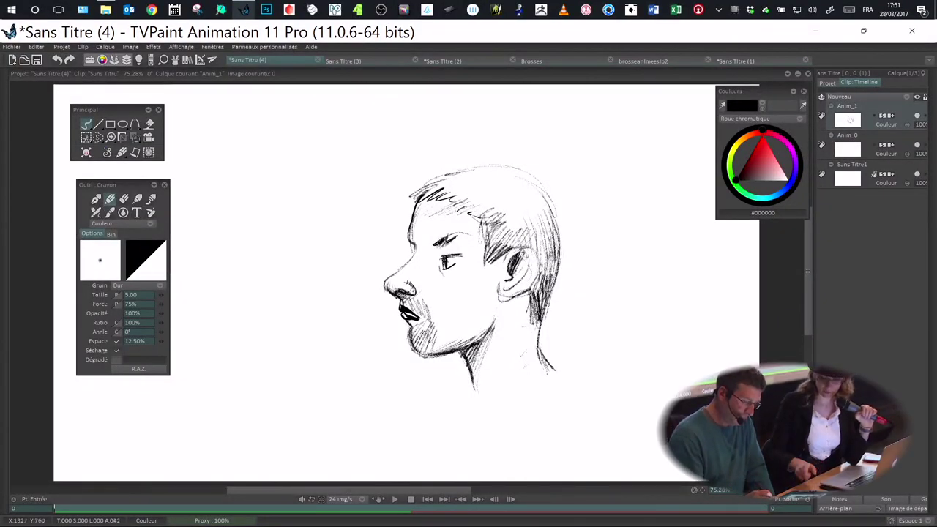
pyautogui.moveTo(478, 401); pyautogui.dragTo(541, 368)
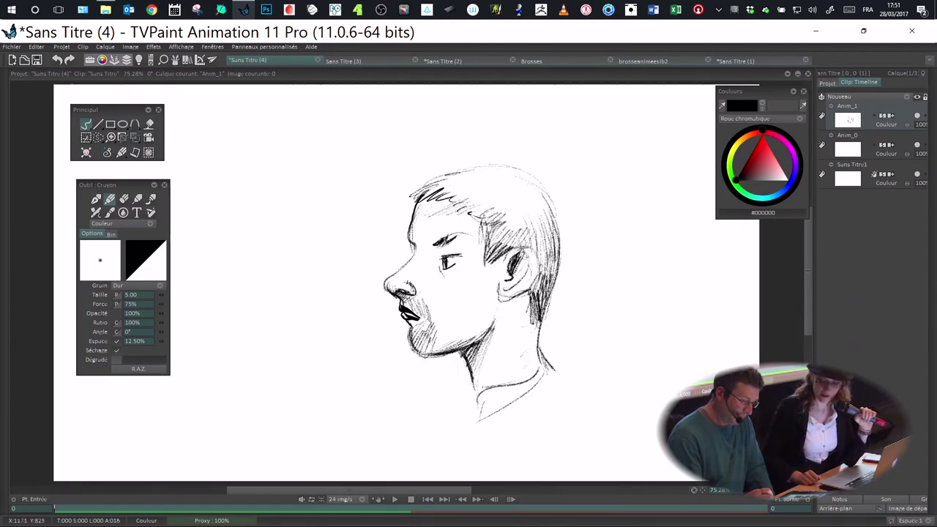
pyautogui.moveTo(480, 416)
pyautogui.mouseDown()
pyautogui.moveTo(495, 388)
pyautogui.moveTo(546, 373)
pyautogui.mouseUp()
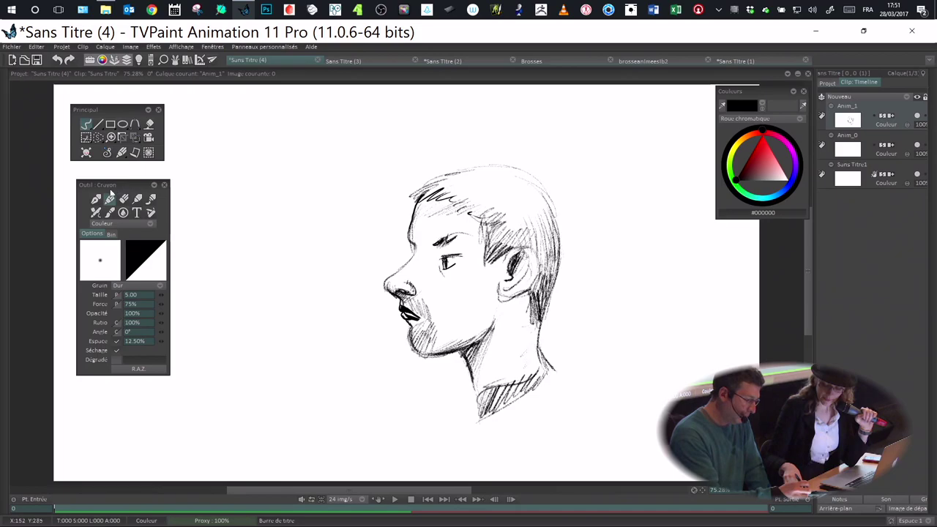
# - Set the Crayon grain to Tendre and shift its tool panel slightly away from the canvas edge
pyautogui.moveTo(110, 297); pyautogui.dragTo(116, 301)
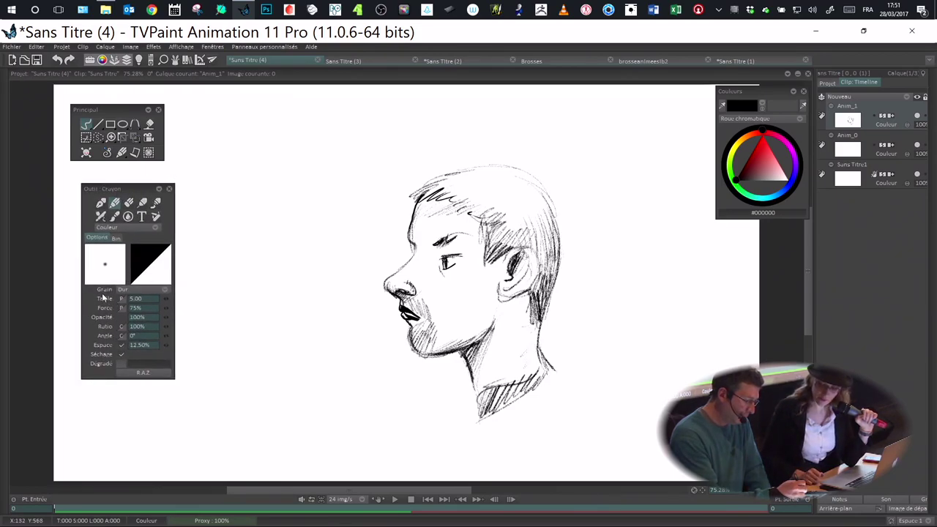
pyautogui.click(147, 290)
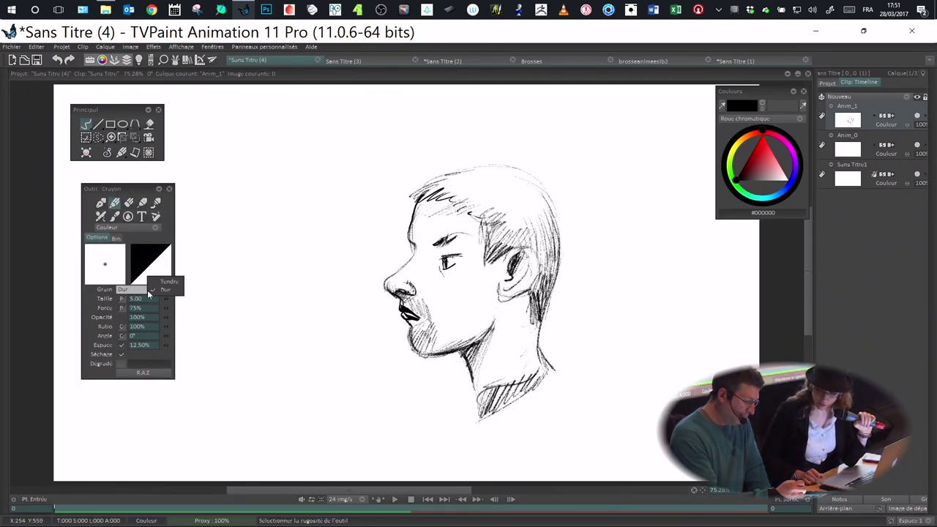
pyautogui.click(167, 281)
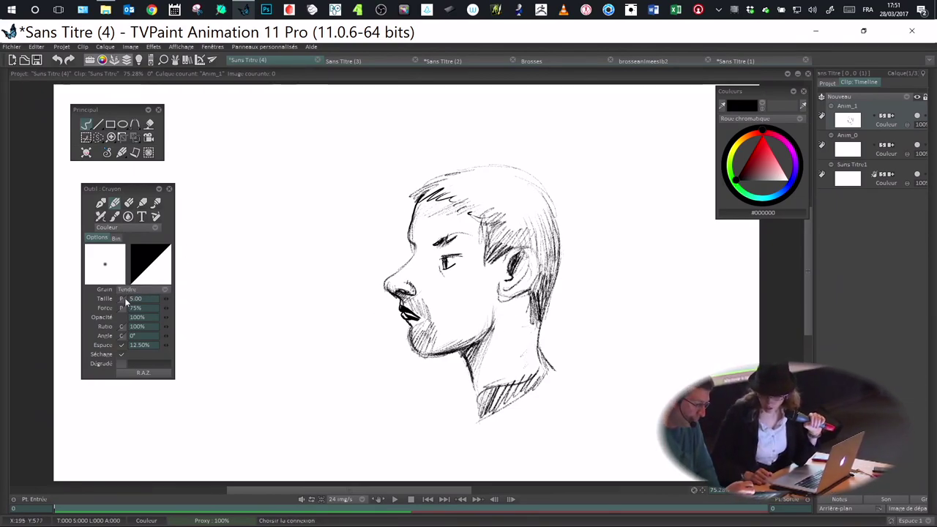
pyautogui.moveTo(117, 191); pyautogui.dragTo(123, 192)
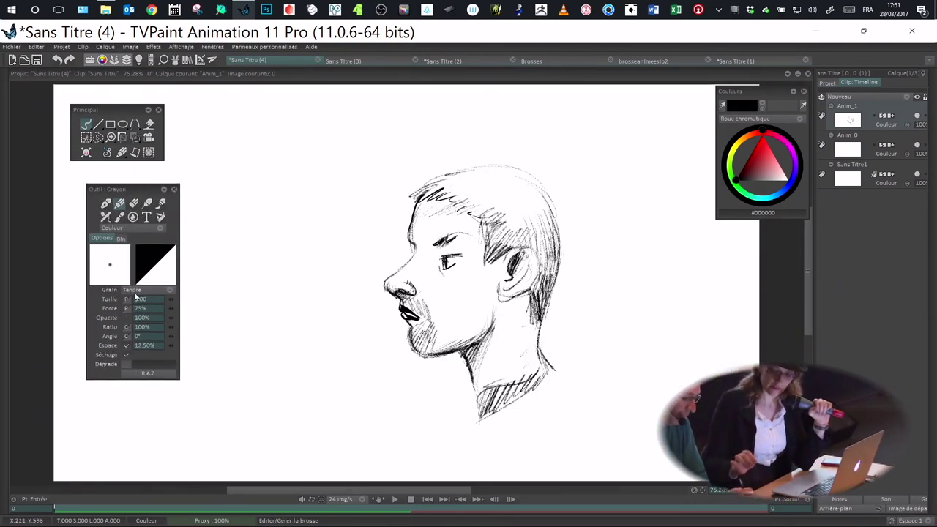
# - Set the Crayon size to 9.00 and keep Pression as the connection that controls it
pyautogui.click(128, 298)
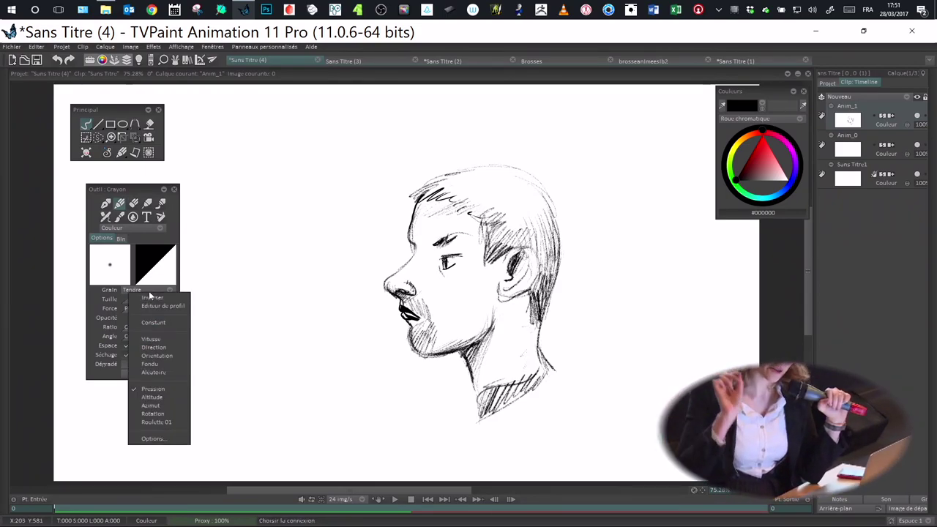
pyautogui.click(99, 294)
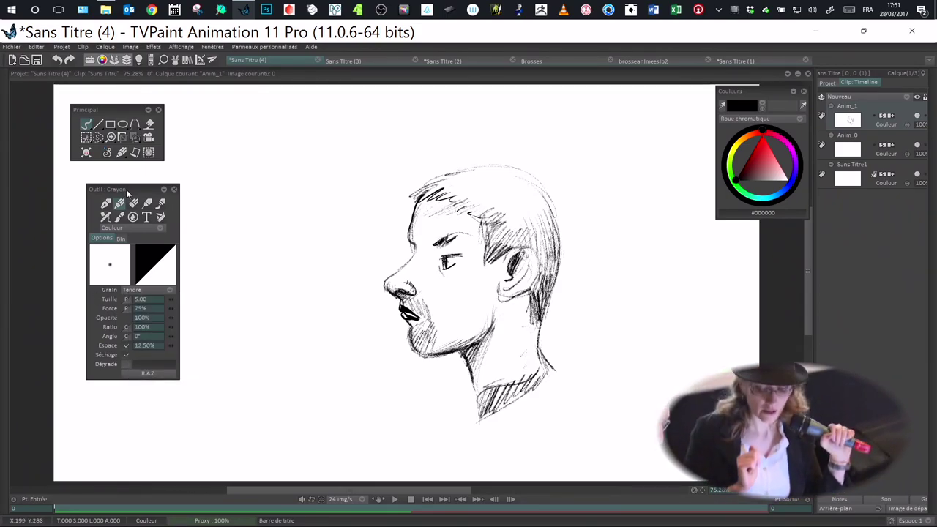
pyautogui.moveTo(126, 189); pyautogui.dragTo(132, 187)
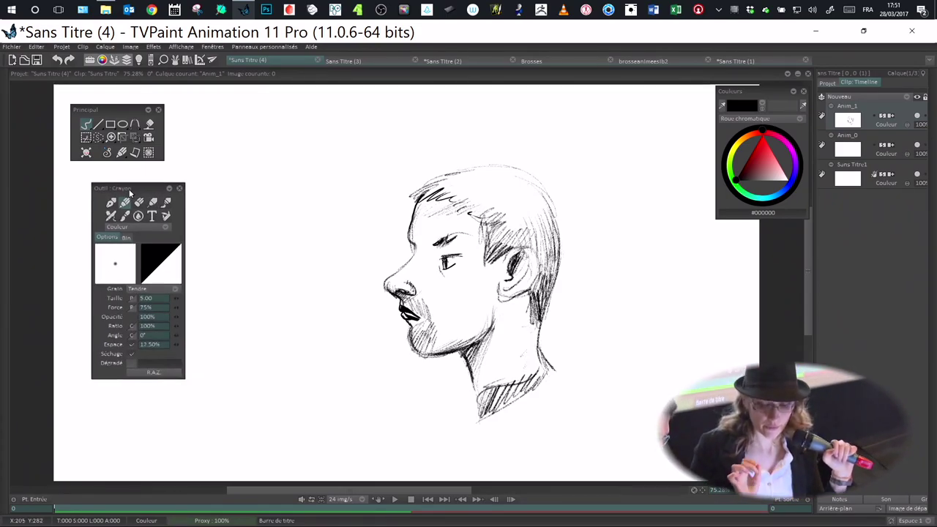
pyautogui.click(133, 298)
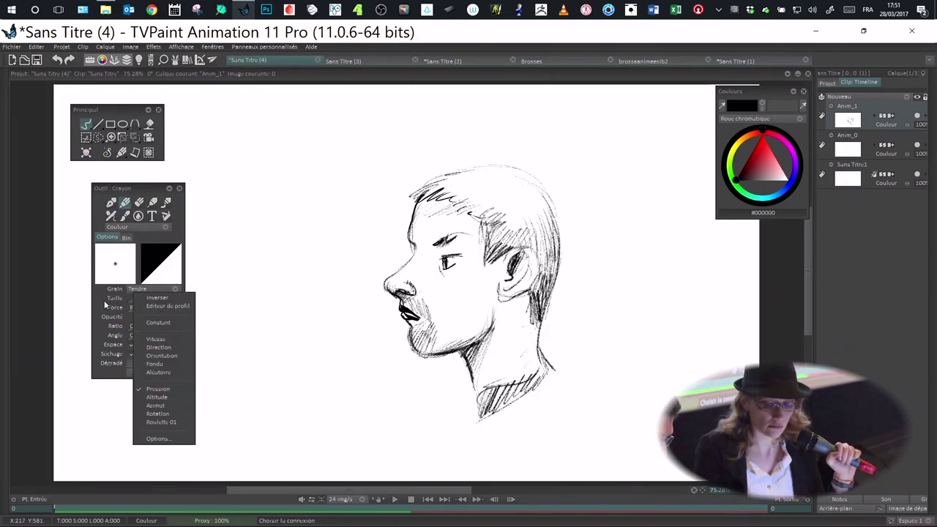
pyautogui.click(105, 302)
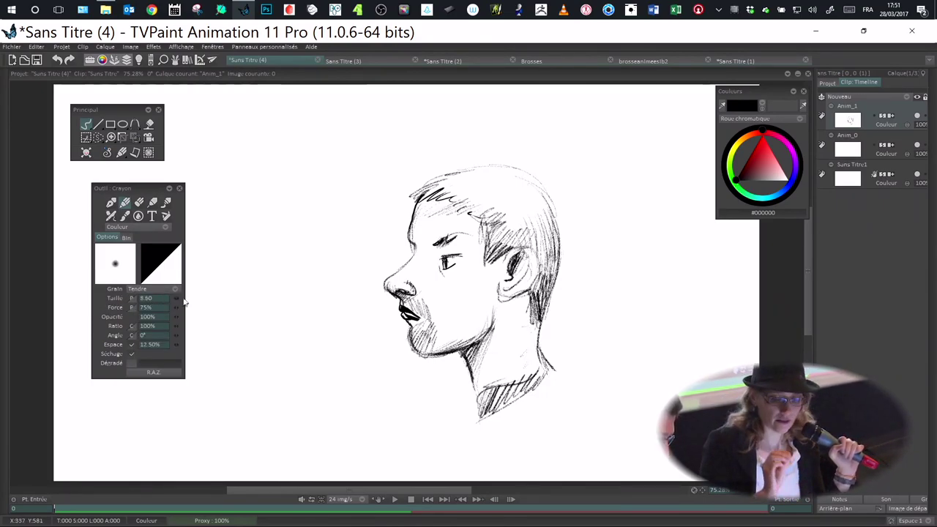
pyautogui.click(133, 298)
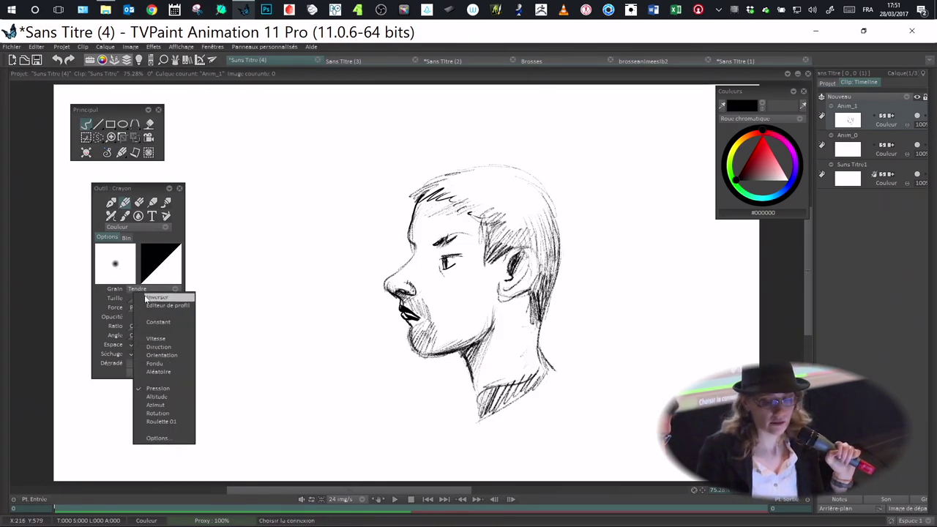
pyautogui.click(165, 388)
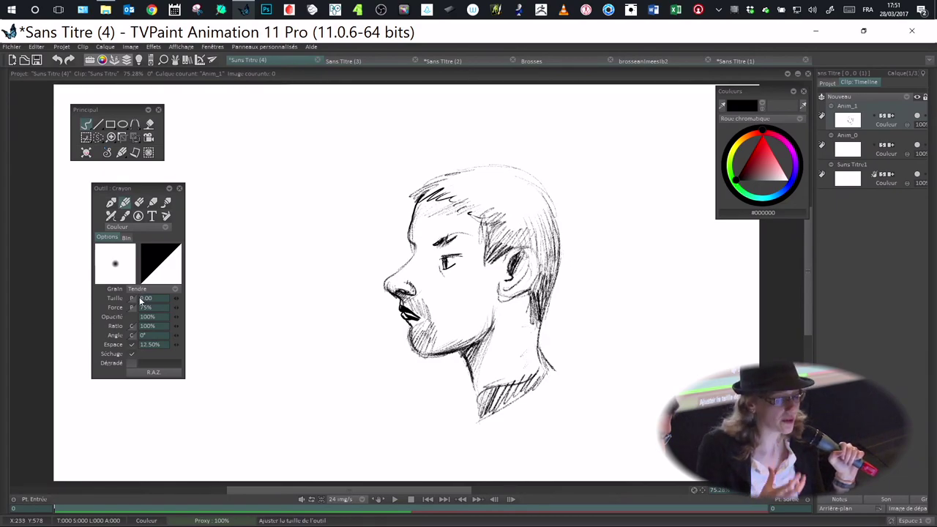
pyautogui.click(134, 298)
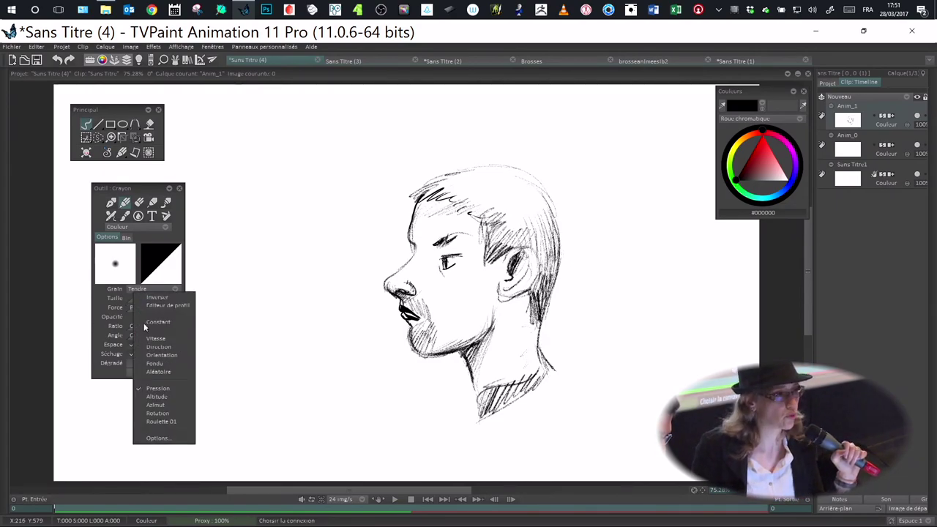
pyautogui.click(165, 388)
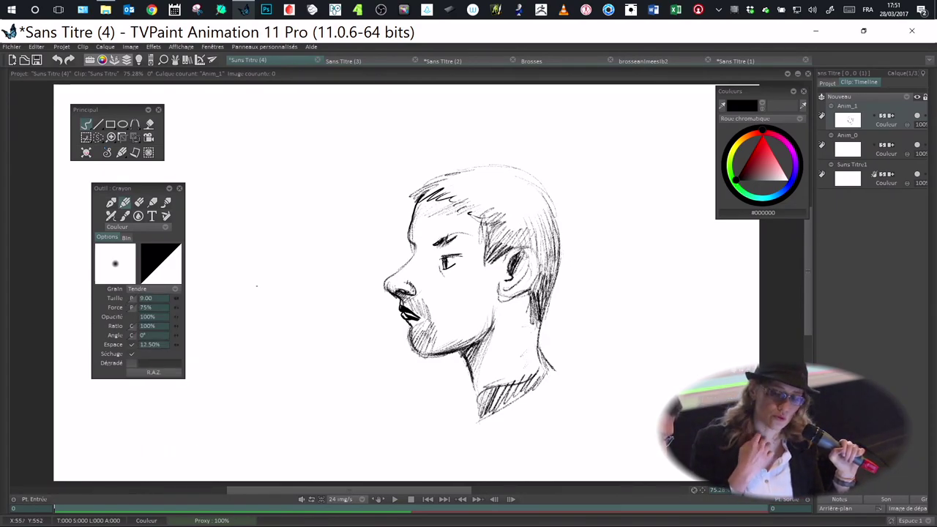
# - Draw a wavy test stroke with varying pressure in front of the face, then undo it
pyautogui.moveTo(257, 277)
pyautogui.mouseDown()
pyautogui.moveTo(244, 313)
pyautogui.moveTo(265, 290)
pyautogui.moveTo(264, 351)
pyautogui.moveTo(273, 325)
pyautogui.moveTo(283, 379)
pyautogui.moveTo(287, 351)
pyautogui.mouseUp()
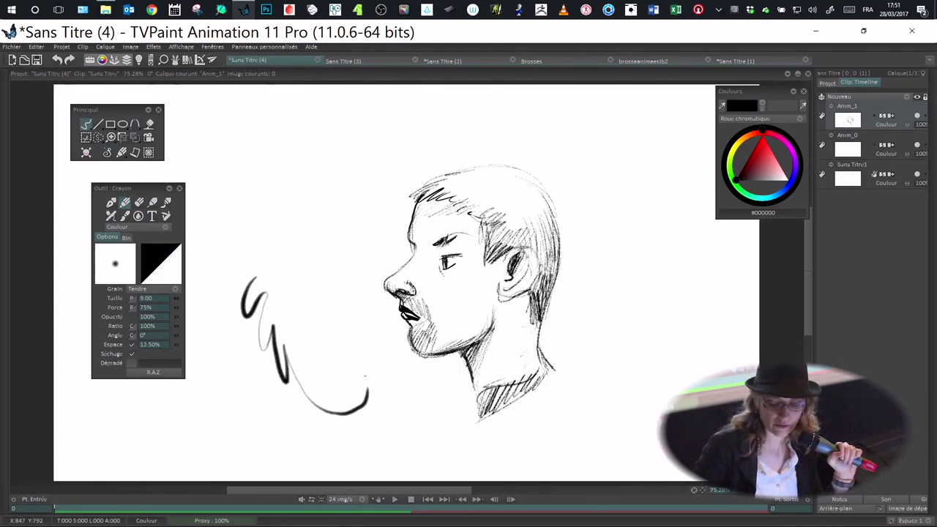
pyautogui.hotkey('ctrl', 'z')
pyautogui.moveTo(126, 186); pyautogui.dragTo(119, 186)
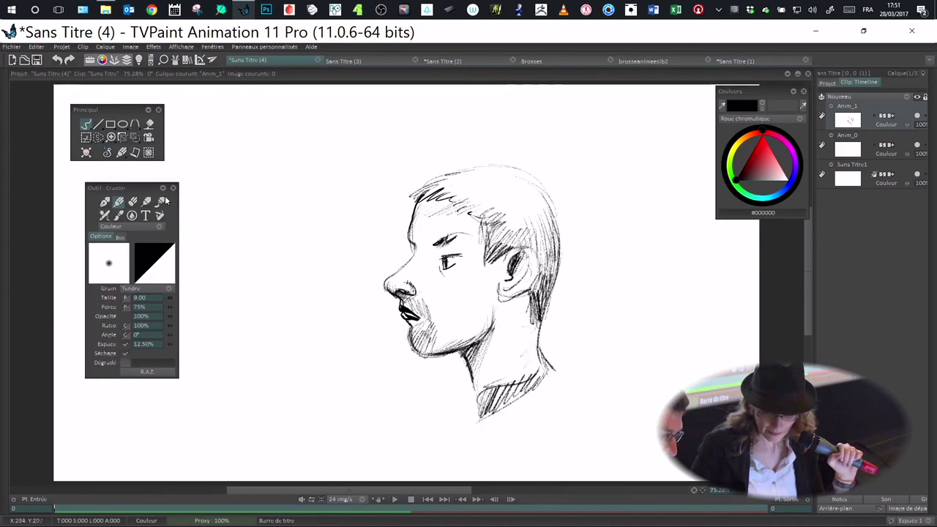
# - Change the connection controlling the Crayon size to Vitesse
pyautogui.click(130, 297)
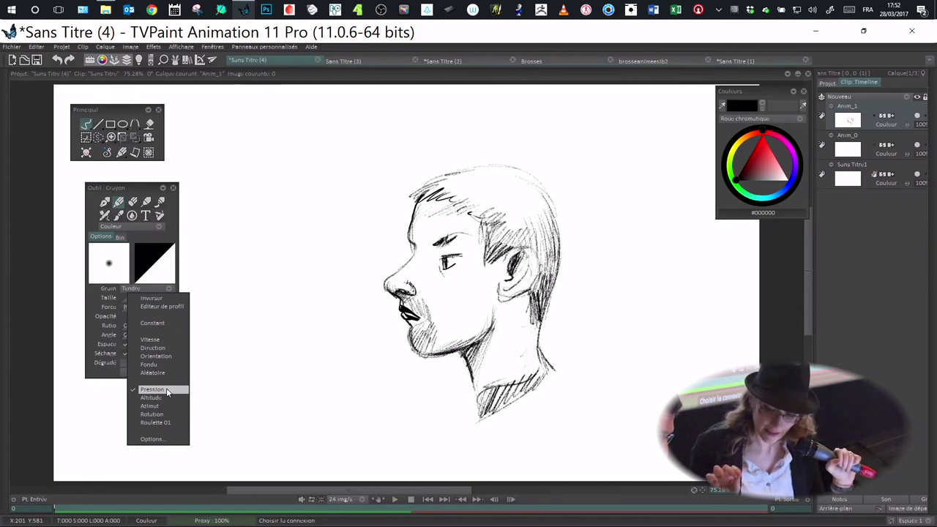
pyautogui.click(96, 302)
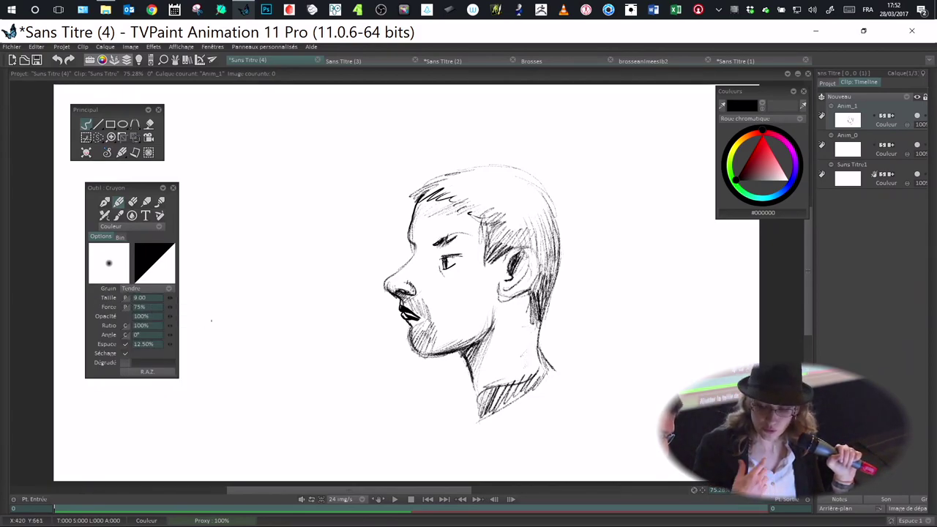
pyautogui.click(126, 297)
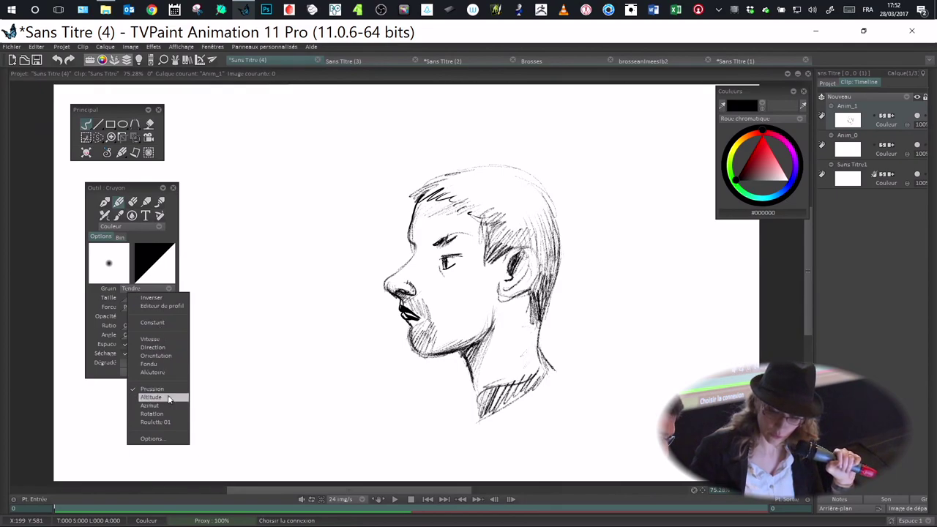
pyautogui.click(162, 340)
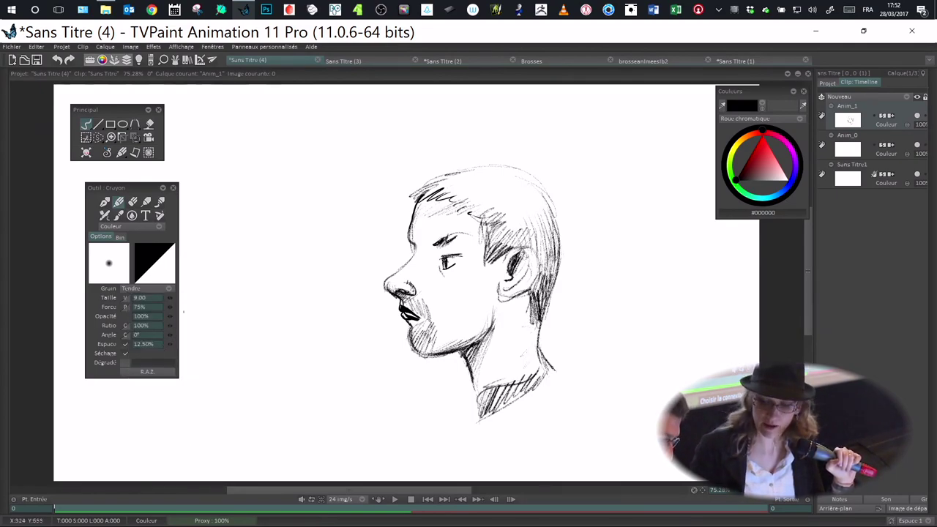
# - Draw long slow and fast Crayon strokes in front of the face and above the head to test the speed-driven size
pyautogui.moveTo(261, 230); pyautogui.dragTo(232, 366)
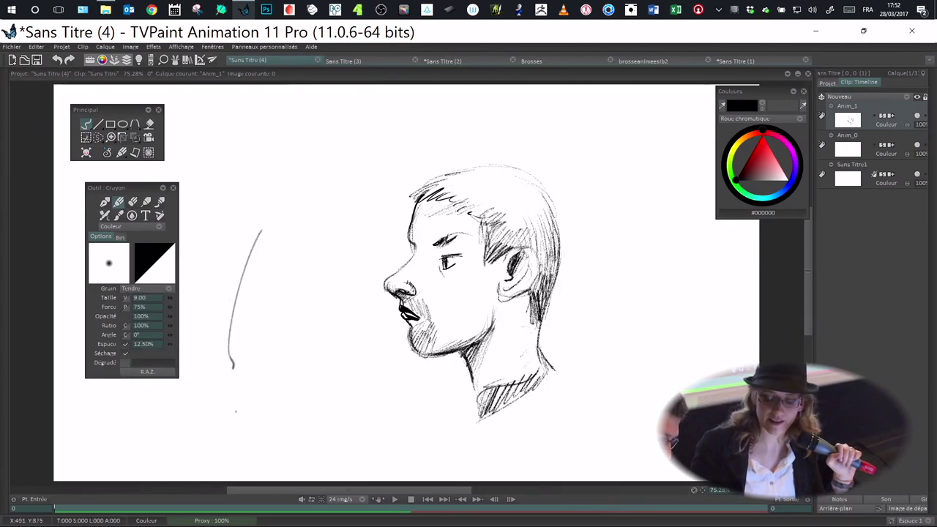
pyautogui.moveTo(260, 259); pyautogui.dragTo(259, 415)
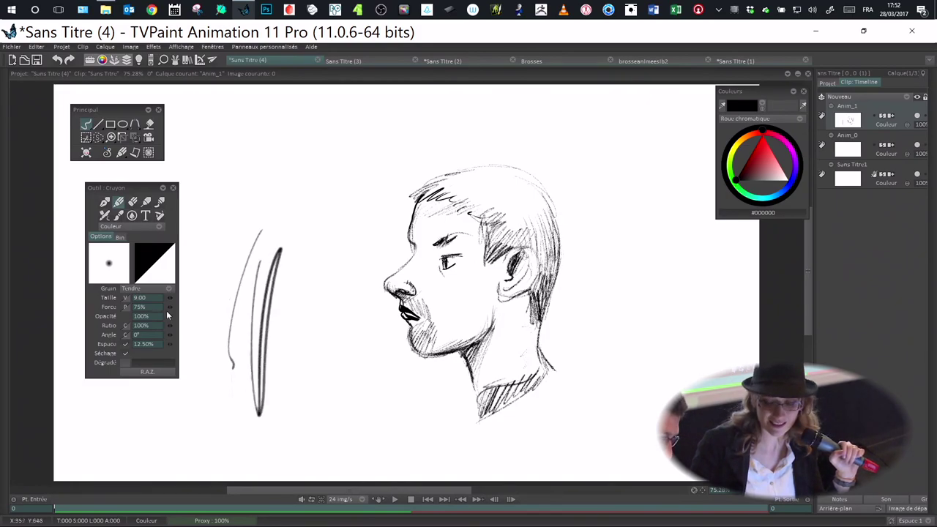
pyautogui.click(126, 297)
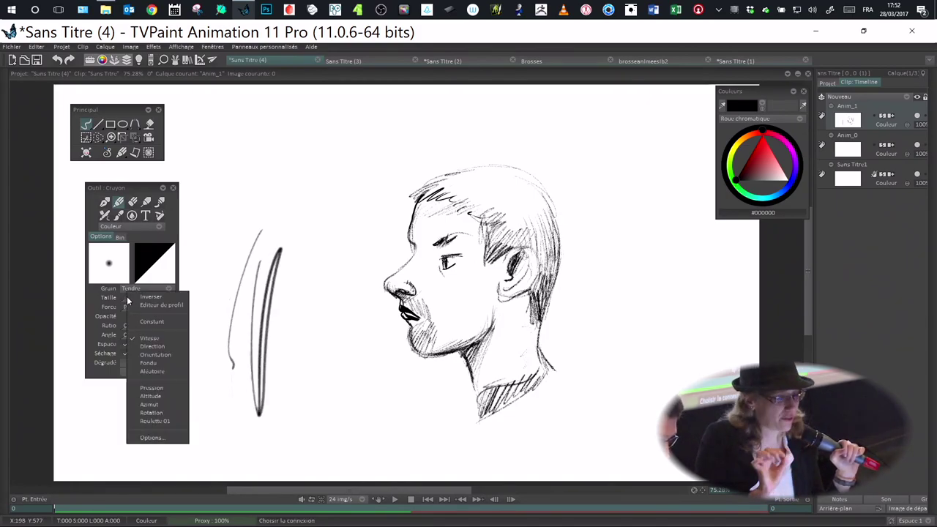
pyautogui.click(173, 300)
pyautogui.moveTo(213, 229)
pyautogui.mouseDown()
pyautogui.moveTo(202, 277)
pyautogui.moveTo(223, 395)
pyautogui.moveTo(346, 160)
pyautogui.moveTo(242, 407)
pyautogui.mouseUp()
pyautogui.moveTo(378, 186); pyautogui.dragTo(288, 370)
pyautogui.moveTo(366, 207); pyautogui.dragTo(310, 333)
pyautogui.moveTo(339, 306)
pyautogui.mouseDown()
pyautogui.moveTo(317, 407)
pyautogui.moveTo(318, 428)
pyautogui.moveTo(594, 95)
pyautogui.moveTo(614, 110)
pyautogui.moveTo(653, 198)
pyautogui.moveTo(366, 140)
pyautogui.moveTo(351, 152)
pyautogui.moveTo(383, 115)
pyautogui.moveTo(445, 110)
pyautogui.mouseUp()
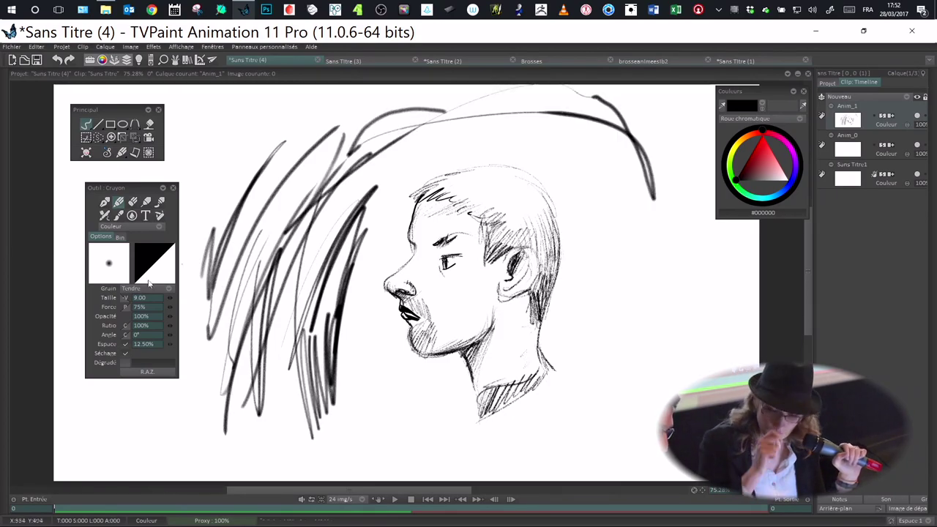
# - Change the connection controlling the Crayon size back to Pression
pyautogui.click(125, 298)
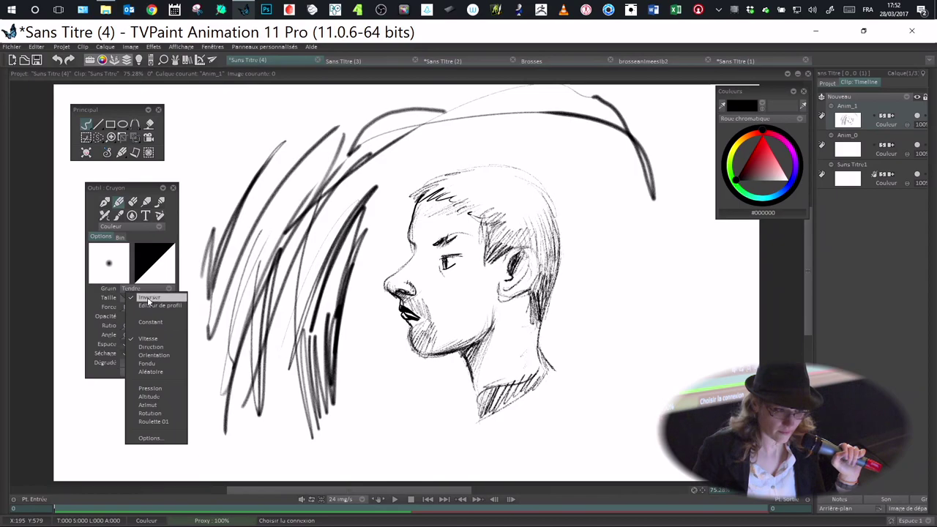
pyautogui.click(98, 300)
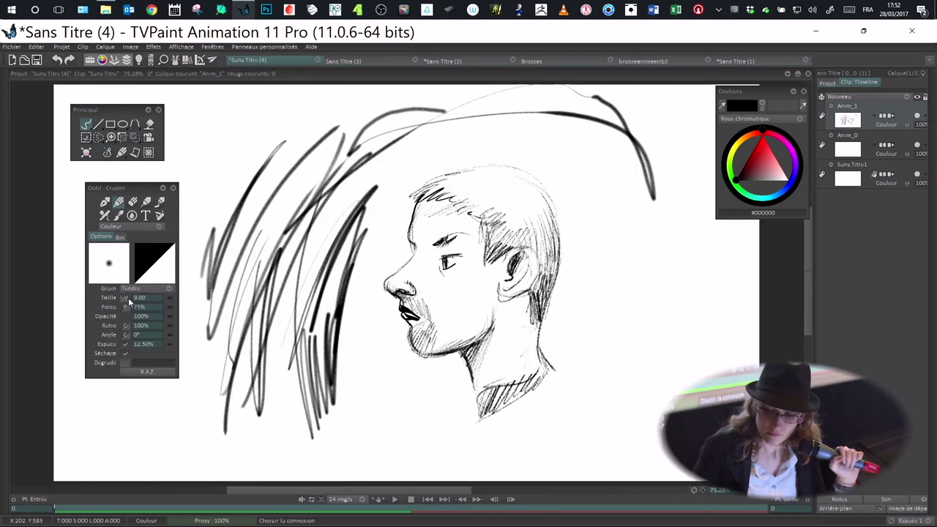
pyautogui.click(127, 297)
pyautogui.click(131, 297)
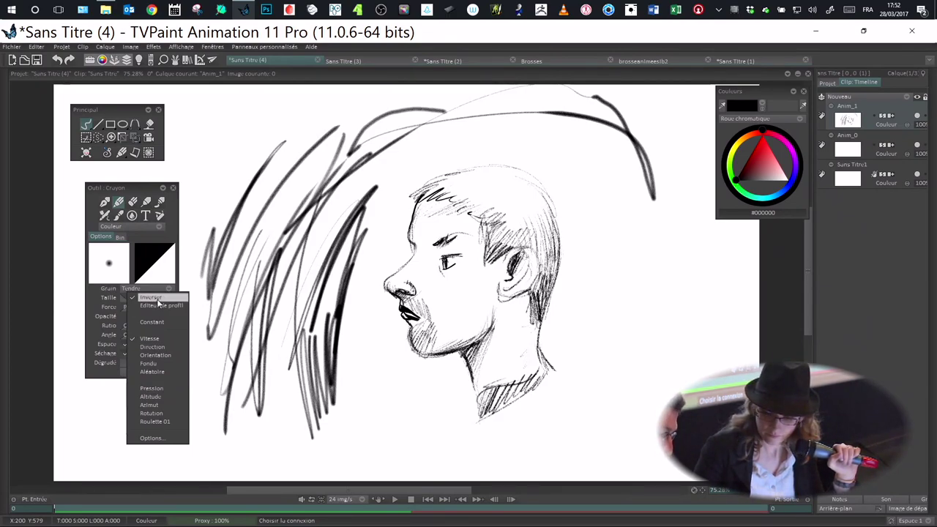
pyautogui.click(151, 388)
# - Draw a few pressure-driven test strokes in front of the head, then undo all the test strokes around the portrait
pyautogui.moveTo(206, 175)
pyautogui.mouseDown()
pyautogui.moveTo(218, 146)
pyautogui.moveTo(214, 205)
pyautogui.mouseUp()
pyautogui.moveTo(336, 108)
pyautogui.mouseDown()
pyautogui.moveTo(360, 111)
pyautogui.moveTo(233, 126)
pyautogui.moveTo(357, 111)
pyautogui.moveTo(239, 123)
pyautogui.moveTo(344, 114)
pyautogui.moveTo(328, 106)
pyautogui.moveTo(310, 109)
pyautogui.moveTo(395, 114)
pyautogui.mouseUp()
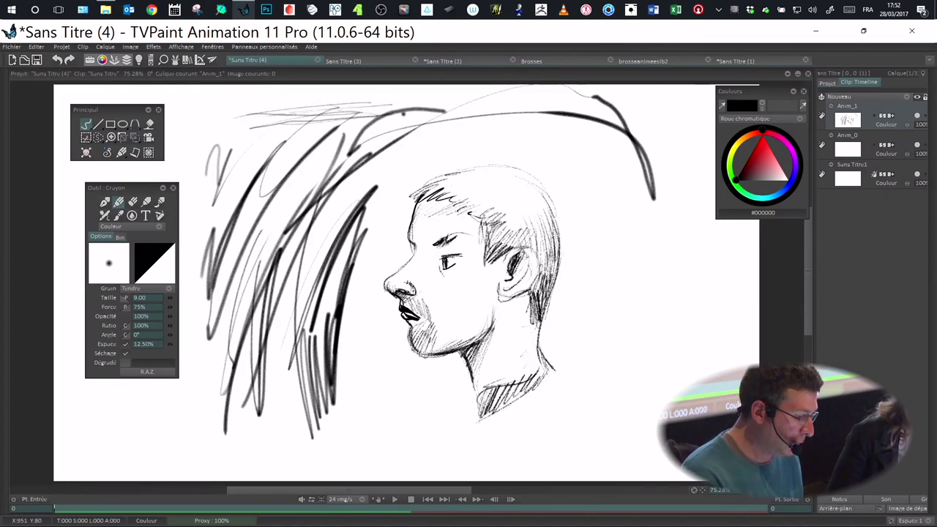
pyautogui.hotkey('ctrl', 'z')
pyautogui.hotkey('ctrl', 'z')
pyautogui.hotkey('ctrl', 'z')
pyautogui.hotkey('ctrl', 'z')
pyautogui.hotkey('ctrl', 'z')
pyautogui.hotkey('ctrl', 'z')
pyautogui.hotkey('ctrl', 'z')
pyautogui.hotkey('ctrl', 'z')
pyautogui.hotkey('ctrl', 'z')
pyautogui.hotkey('ctrl', 'z')
# - Shade the back of the neck below the ear and add small Crayon strokes around the ear
pyautogui.moveTo(517, 292); pyautogui.dragTo(539, 346)
pyautogui.moveTo(514, 267)
pyautogui.mouseDown()
pyautogui.moveTo(541, 297)
pyautogui.moveTo(524, 246)
pyautogui.mouseUp()
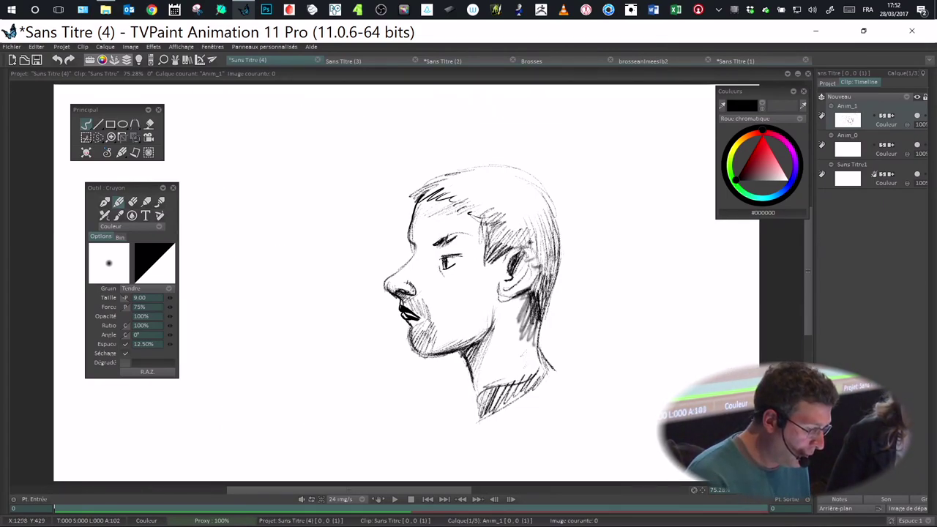
# - Review the connections available for the Crayon size without changing the selected one
pyautogui.moveTo(134, 189); pyautogui.dragTo(142, 190)
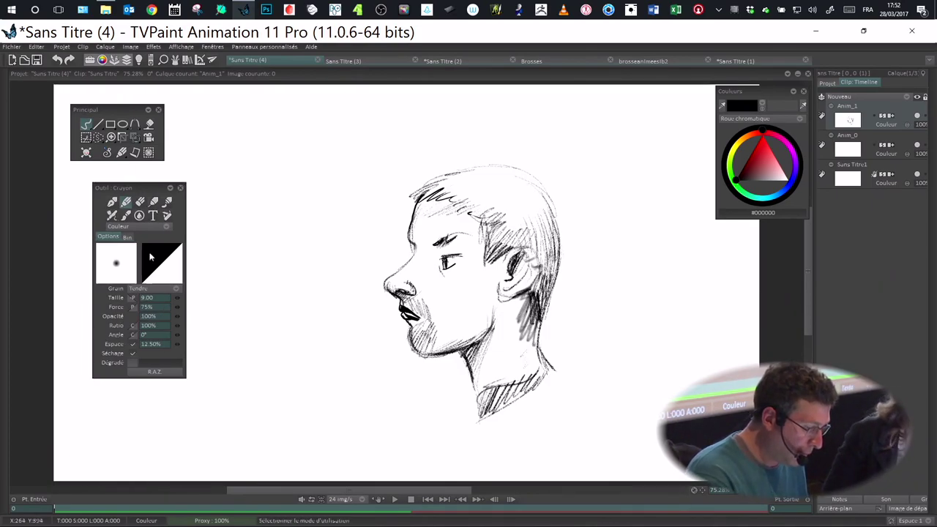
pyautogui.click(133, 298)
pyautogui.click(160, 300)
pyautogui.click(133, 297)
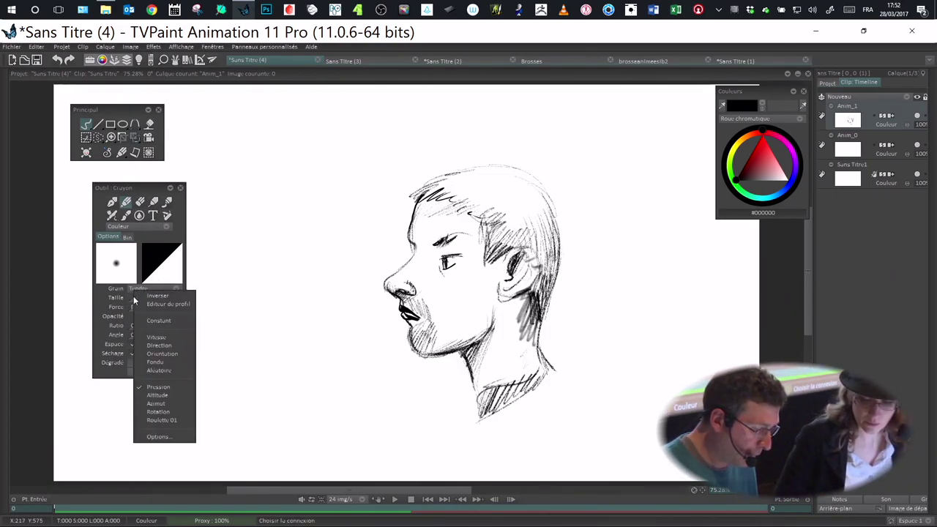
pyautogui.click(115, 274)
# - Move the Principal and Outil palettes farther from the portrait, stacking Outil directly beneath Principal
pyautogui.moveTo(152, 188); pyautogui.dragTo(128, 194)
pyautogui.moveTo(106, 110); pyautogui.dragTo(89, 92)
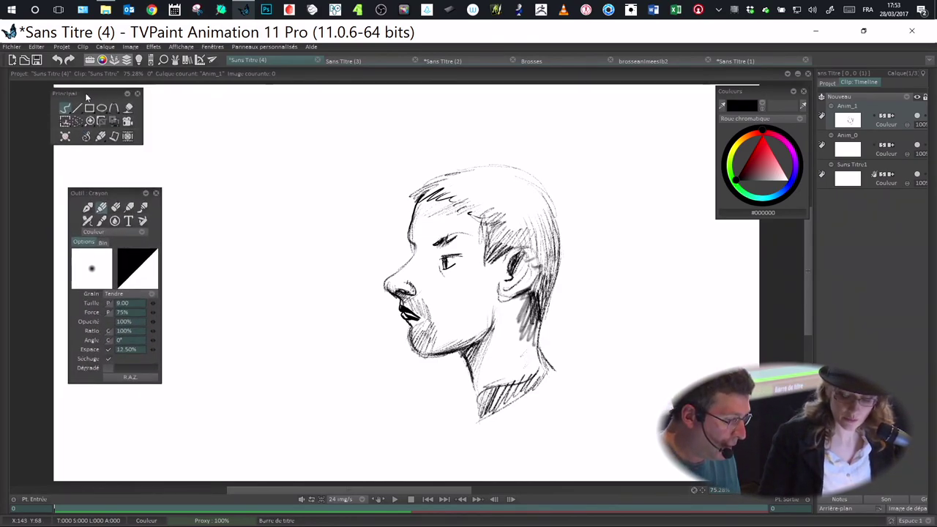
pyautogui.moveTo(104, 190); pyautogui.dragTo(84, 150)
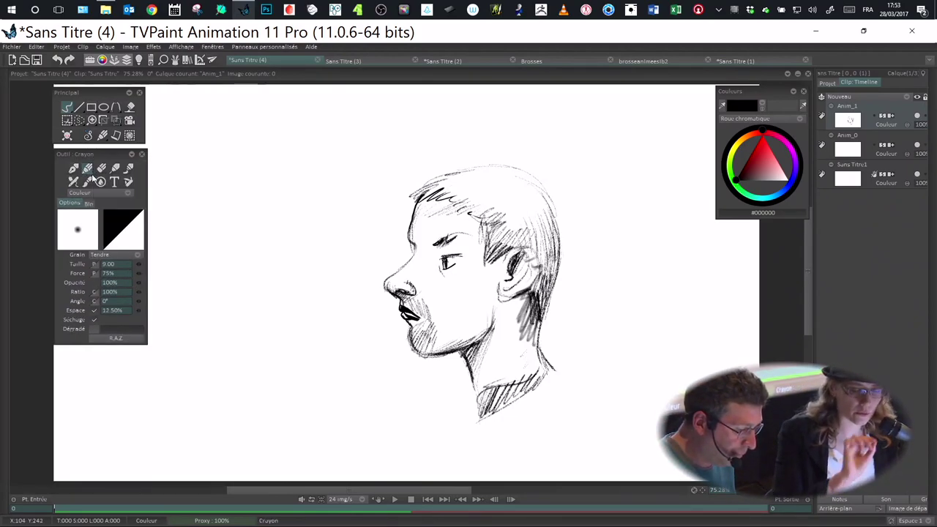
# - Reset the Crayon to its default settings and use it to add the shoulder line and darken the neck, sideburn and hair
pyautogui.click(115, 337)
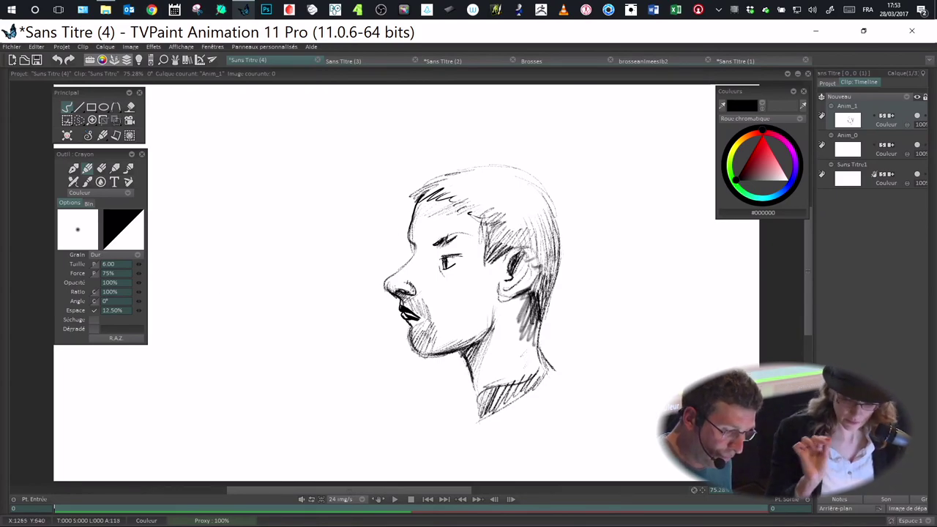
pyautogui.moveTo(513, 296); pyautogui.dragTo(544, 370)
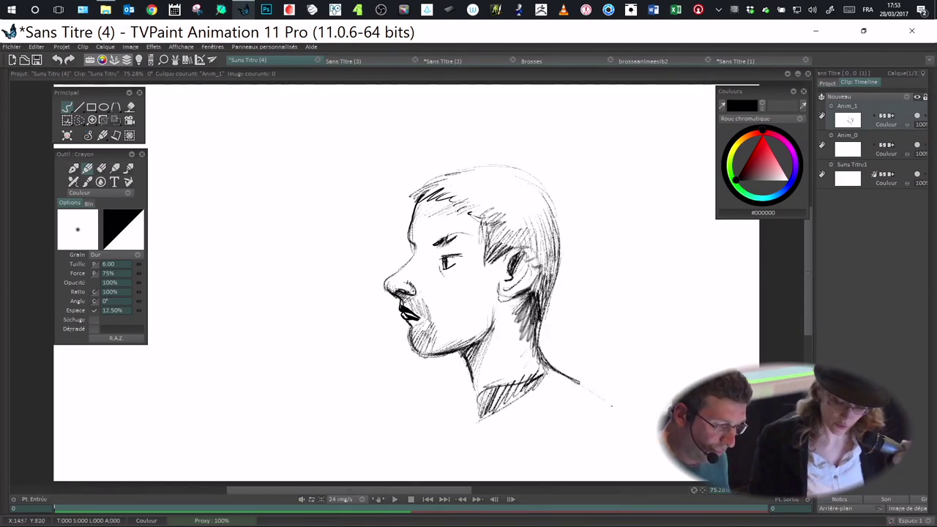
pyautogui.moveTo(476, 326)
pyautogui.mouseDown()
pyautogui.moveTo(464, 341)
pyautogui.moveTo(479, 335)
pyautogui.mouseUp()
pyautogui.moveTo(492, 308); pyautogui.dragTo(485, 332)
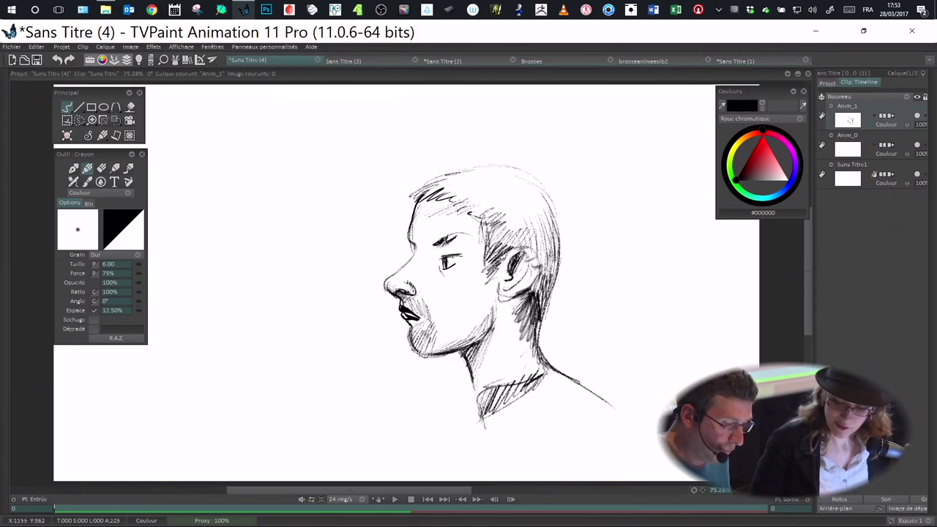
pyautogui.moveTo(478, 217); pyautogui.dragTo(469, 211)
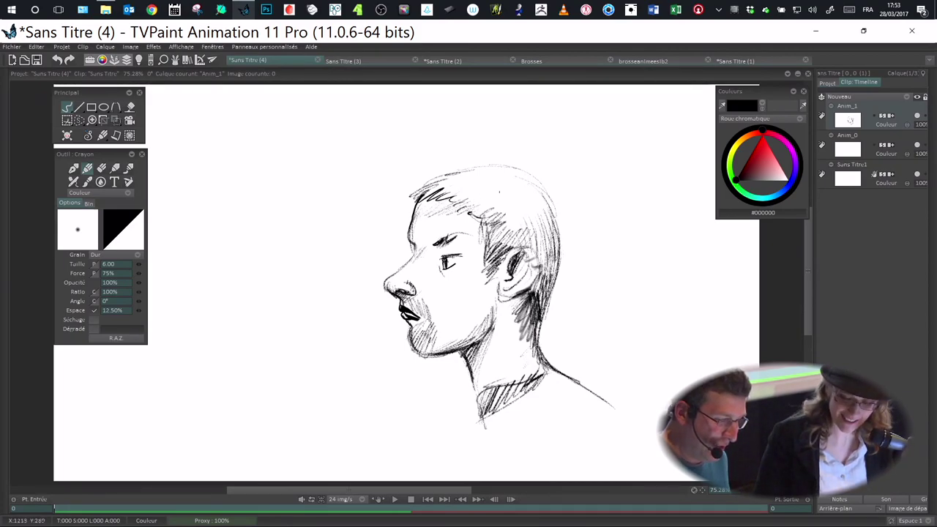
pyautogui.moveTo(495, 206); pyautogui.dragTo(483, 216)
pyautogui.moveTo(508, 211); pyautogui.dragTo(490, 229)
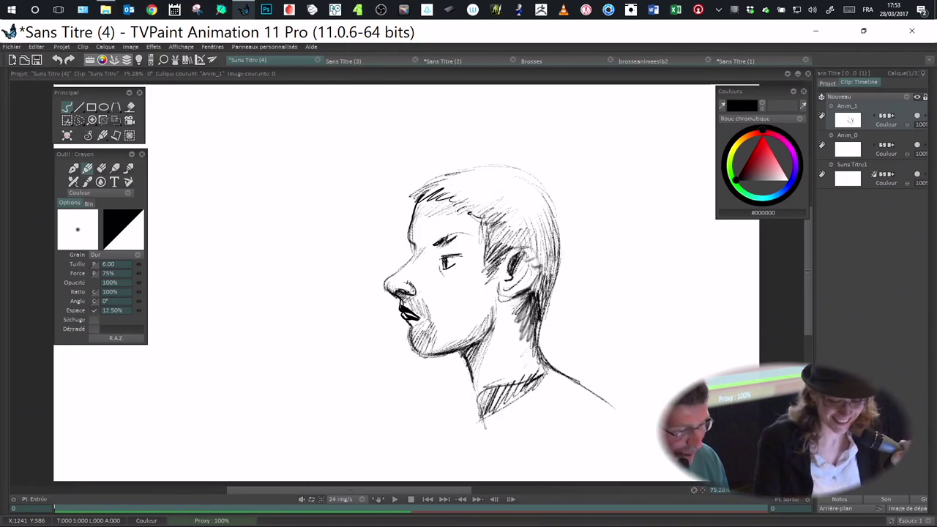
# - Spray overlapping soft black strokes in front of the face with the Aérographe, undoing the unwanted ones
pyautogui.click(72, 183)
pyautogui.moveTo(229, 139); pyautogui.dragTo(265, 275)
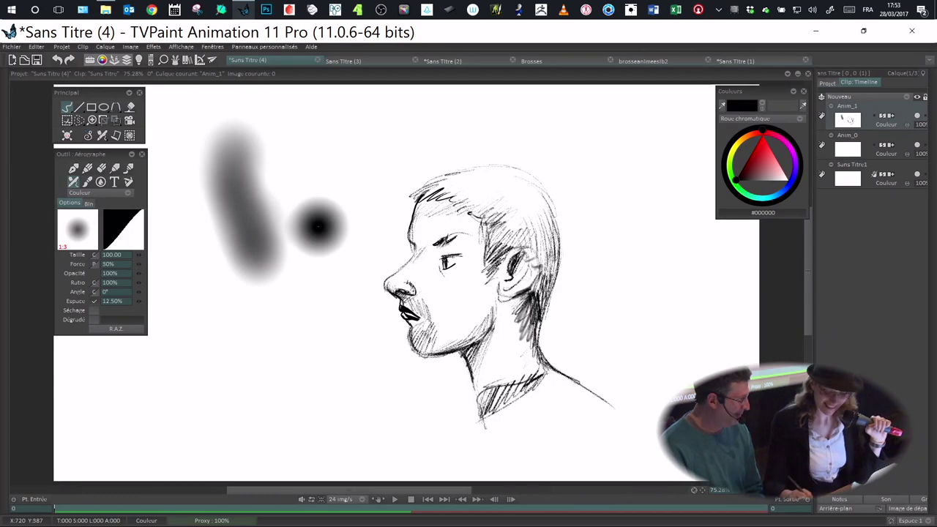
pyautogui.hotkey('ctrl', 'z')
pyautogui.hotkey('ctrl', 'z')
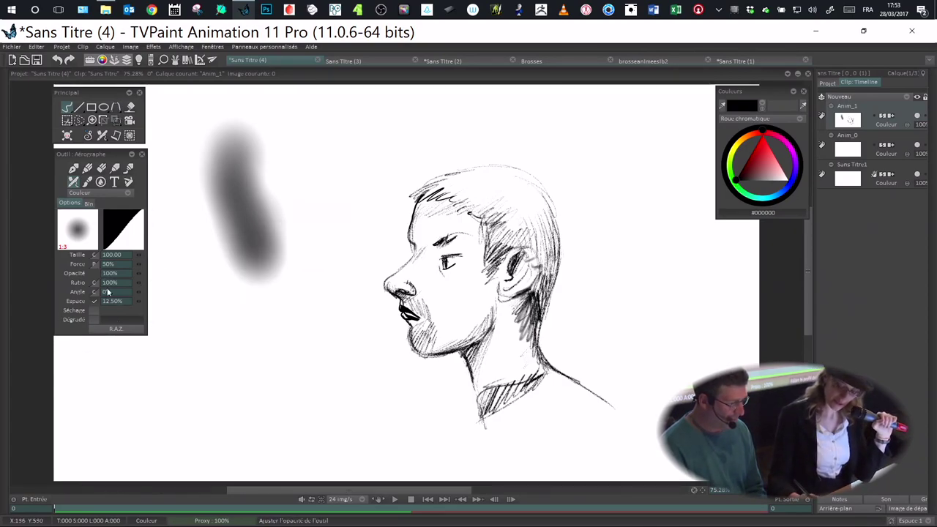
pyautogui.moveTo(219, 330)
pyautogui.mouseDown()
pyautogui.moveTo(268, 168)
pyautogui.moveTo(239, 277)
pyautogui.moveTo(262, 311)
pyautogui.mouseUp()
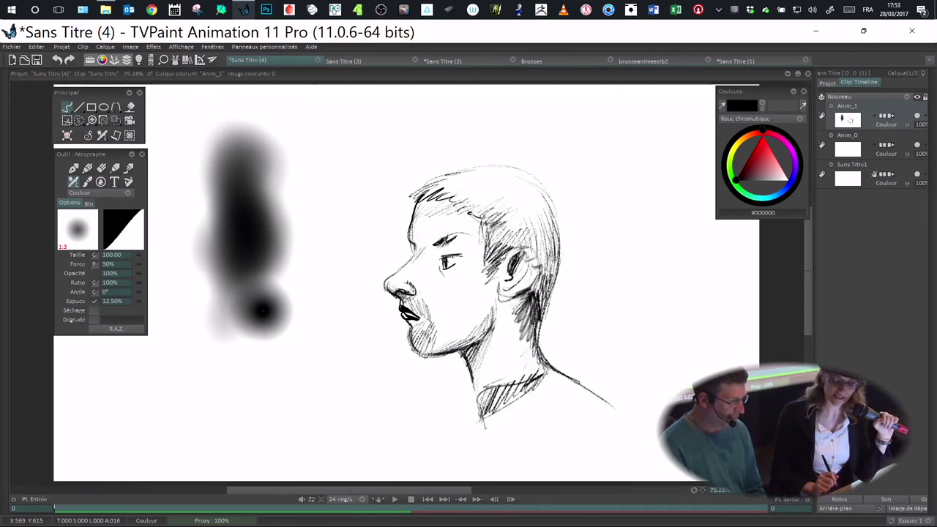
pyautogui.hotkey('ctrl', 'z')
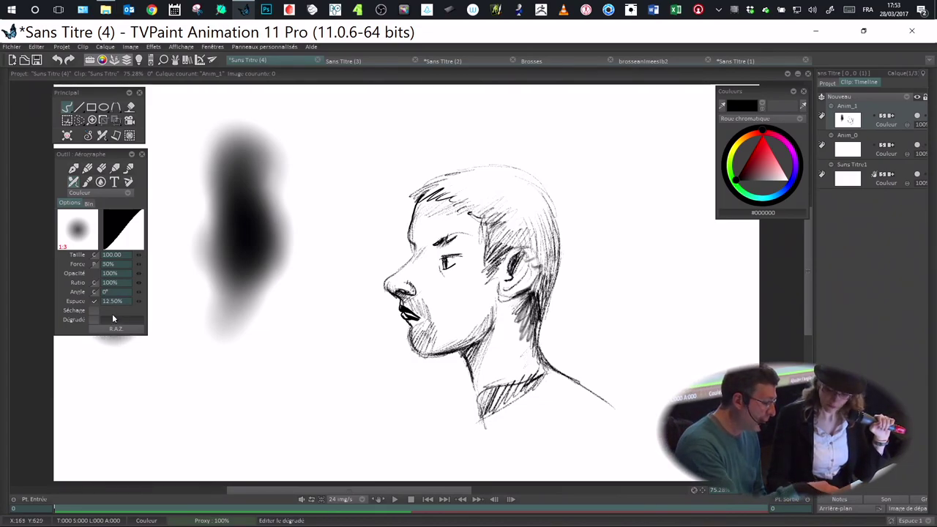
# - Draw several fine test strokes with the Porte-mines tool in the empty area beside the airbrushed mark
pyautogui.click(88, 182)
pyautogui.click(88, 169)
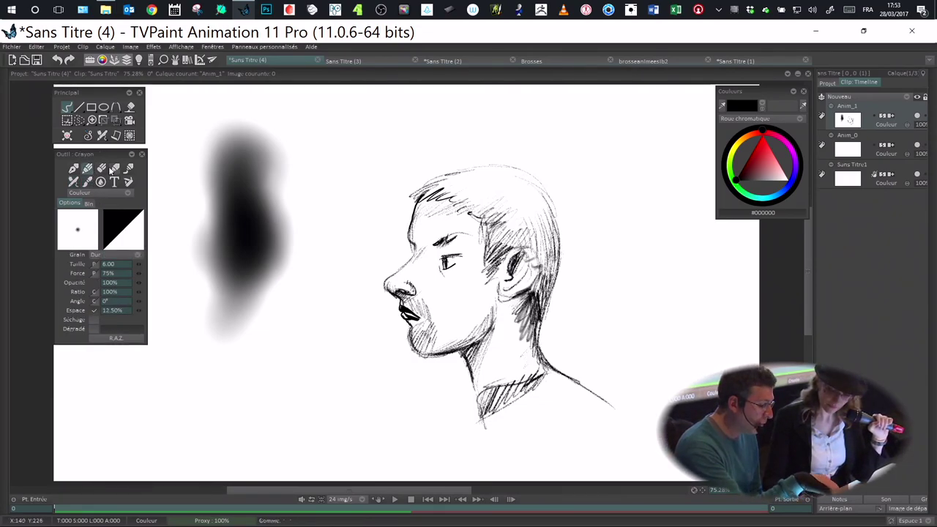
pyautogui.click(115, 168)
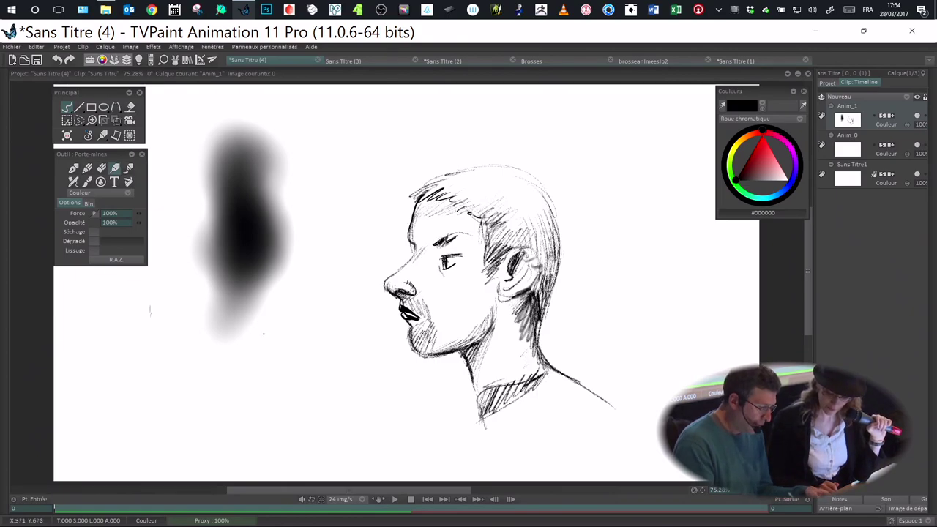
pyautogui.scroll(7, 167, 313)
pyautogui.moveTo(146, 317); pyautogui.dragTo(358, 349)
pyautogui.moveTo(266, 321); pyautogui.dragTo(297, 268)
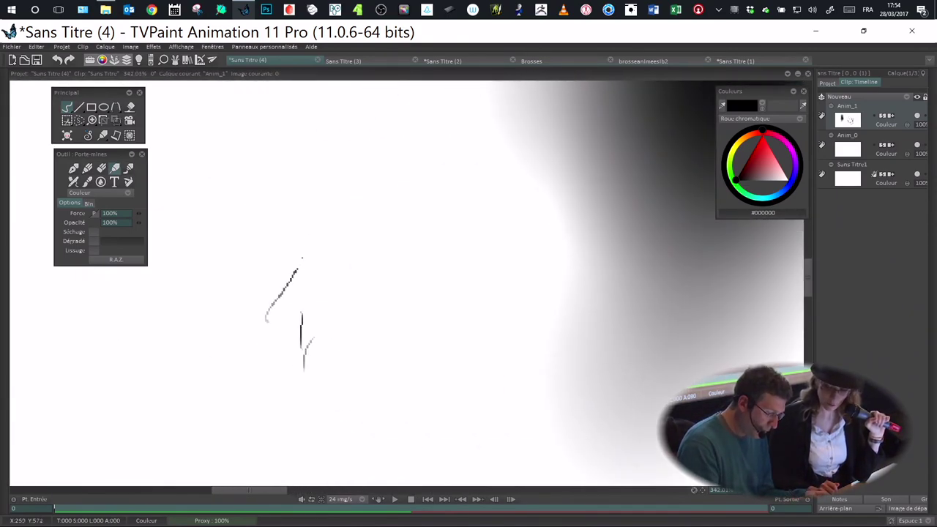
pyautogui.moveTo(310, 225)
pyautogui.mouseDown()
pyautogui.moveTo(270, 335)
pyautogui.moveTo(277, 384)
pyautogui.mouseUp()
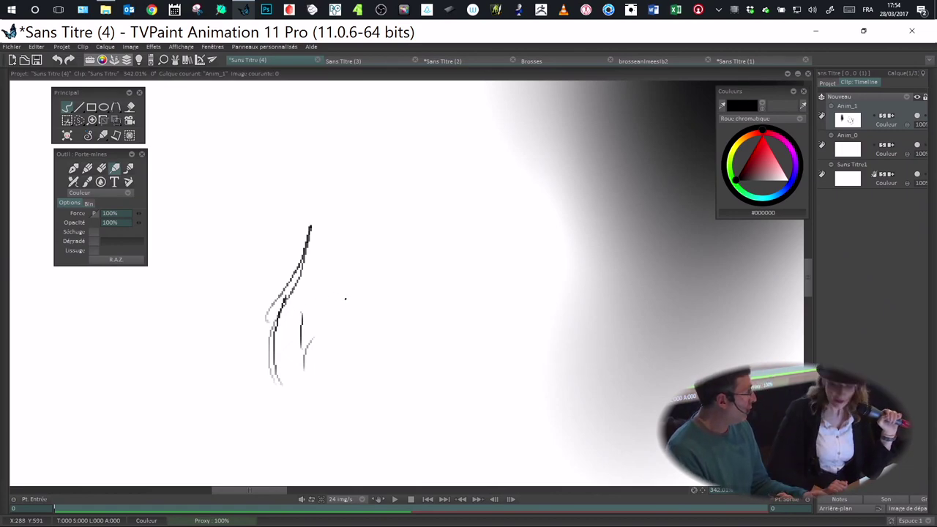
pyautogui.moveTo(323, 277)
pyautogui.mouseDown()
pyautogui.moveTo(327, 315)
pyautogui.moveTo(354, 260)
pyautogui.moveTo(338, 342)
pyautogui.moveTo(340, 401)
pyautogui.mouseUp()
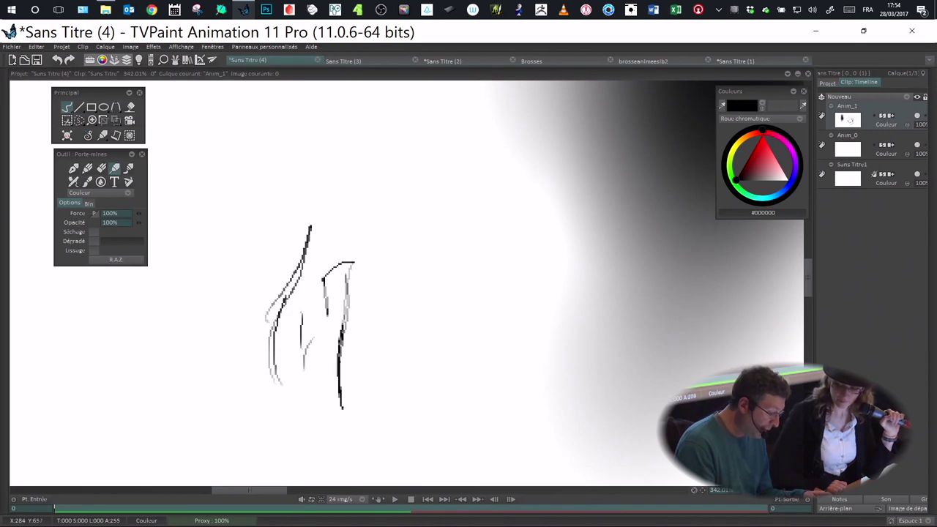
pyautogui.moveTo(356, 282); pyautogui.dragTo(344, 364)
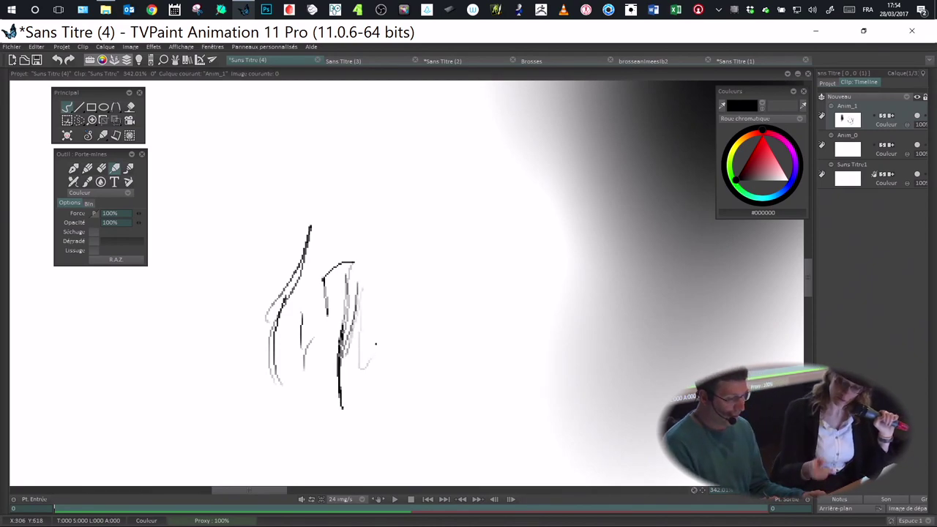
# - Undo the Porte-mines test strokes beside the airbrushed mark
pyautogui.hotkey('ctrl', 'z')
pyautogui.hotkey('ctrl', 'z')
pyautogui.hotkey('ctrl', 'z')
pyautogui.hotkey('ctrl', 'z')
pyautogui.hotkey('ctrl', 'z')
pyautogui.hotkey('ctrl', 'z')
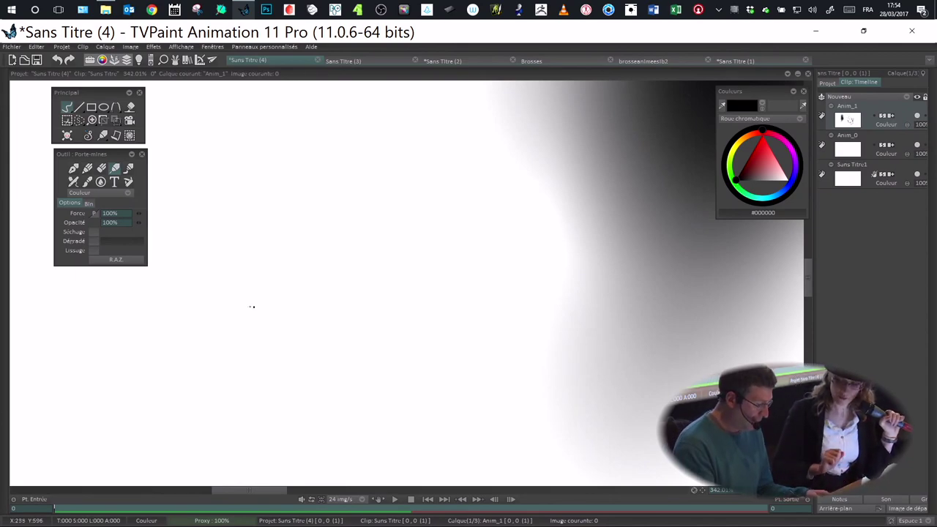
pyautogui.scroll(-8, 312, 286)
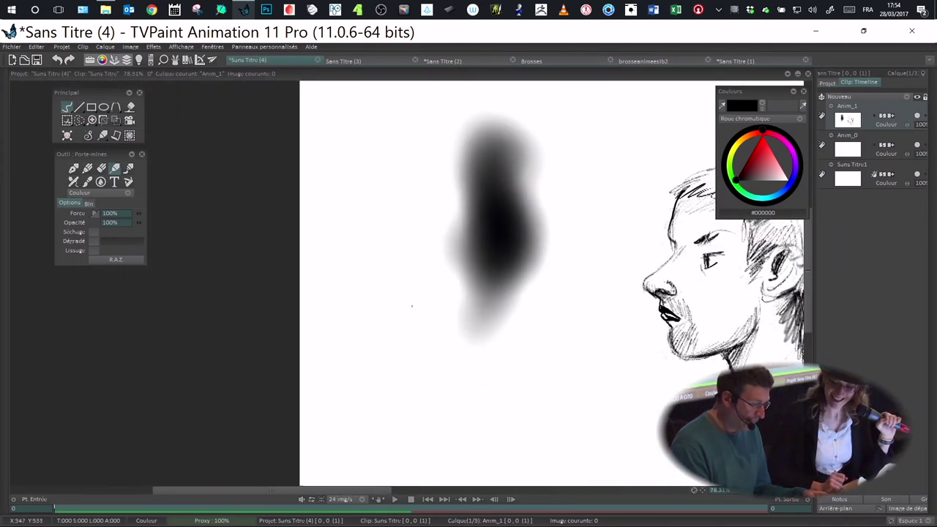
# - Spray a curved vertical stroke with the Aérographe beside the dark airbrushed mark, on the side away from the face
pyautogui.click(74, 181)
pyautogui.moveTo(382, 266); pyautogui.dragTo(343, 249)
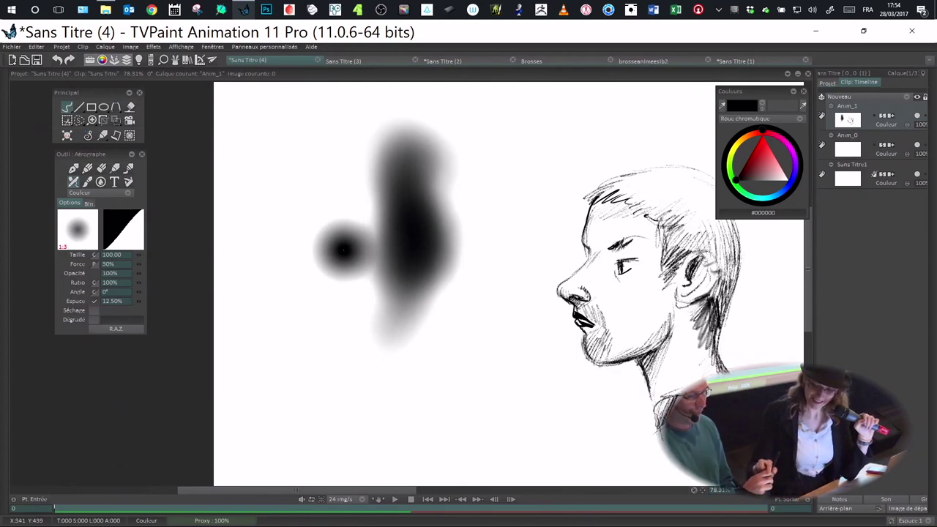
pyautogui.moveTo(292, 286); pyautogui.dragTo(324, 115)
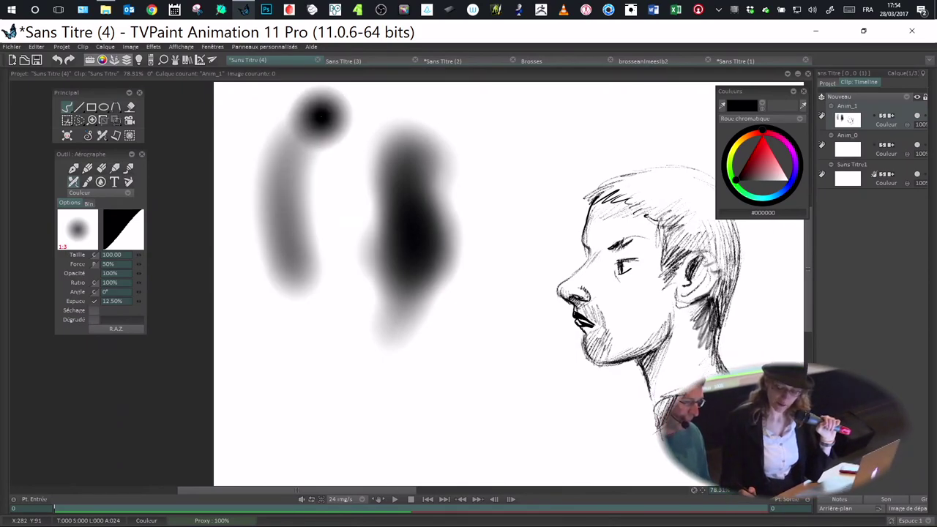
# - Reshape the Aérographe profile curve into a sharp peak with a steep drop, and spray a winding test stroke with it
pyautogui.click(73, 168)
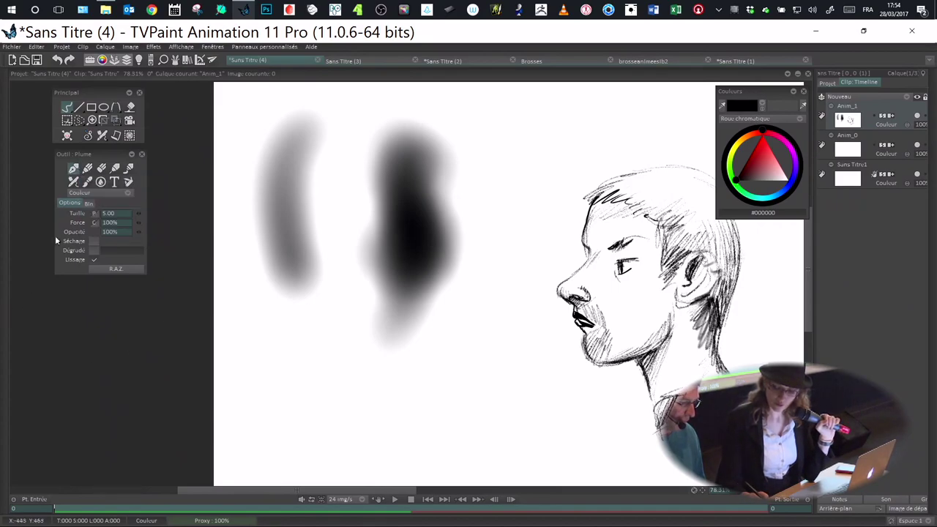
pyautogui.click(73, 182)
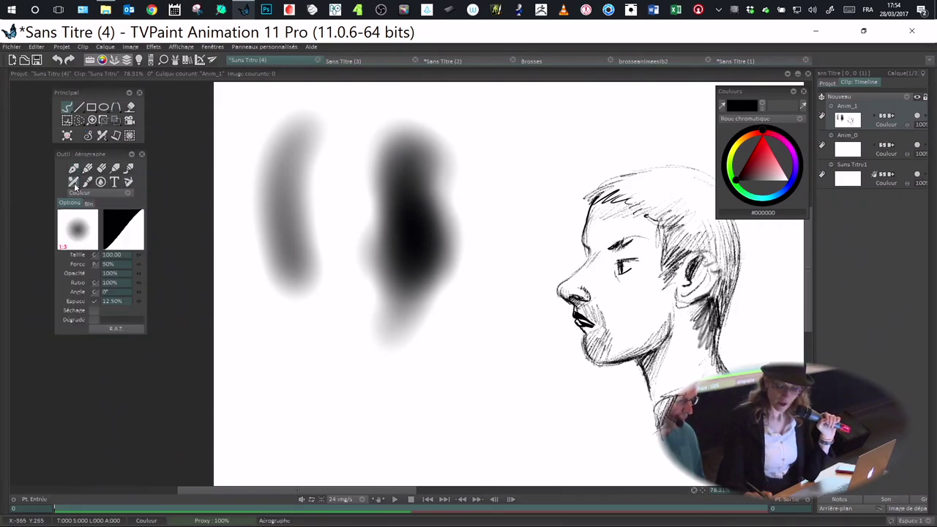
pyautogui.click(125, 236)
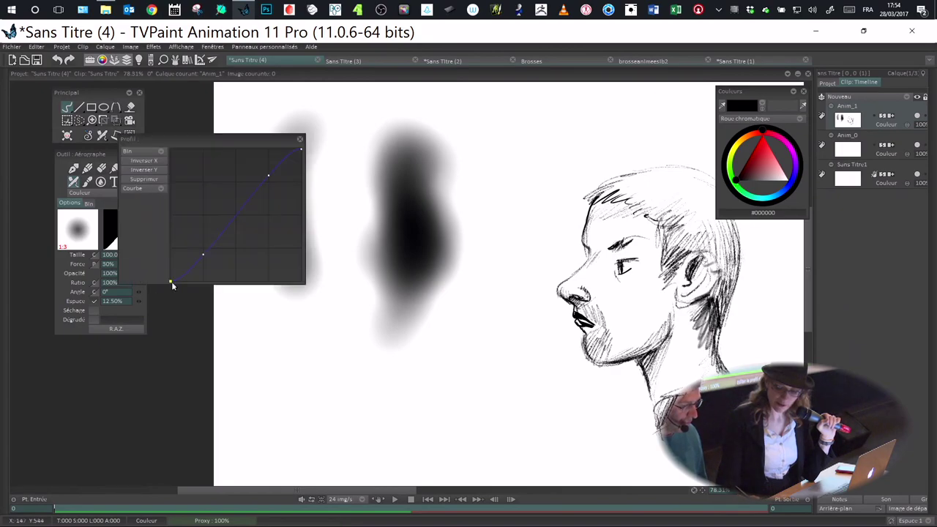
pyautogui.moveTo(203, 253); pyautogui.dragTo(206, 163)
pyautogui.moveTo(256, 185); pyautogui.dragTo(204, 278)
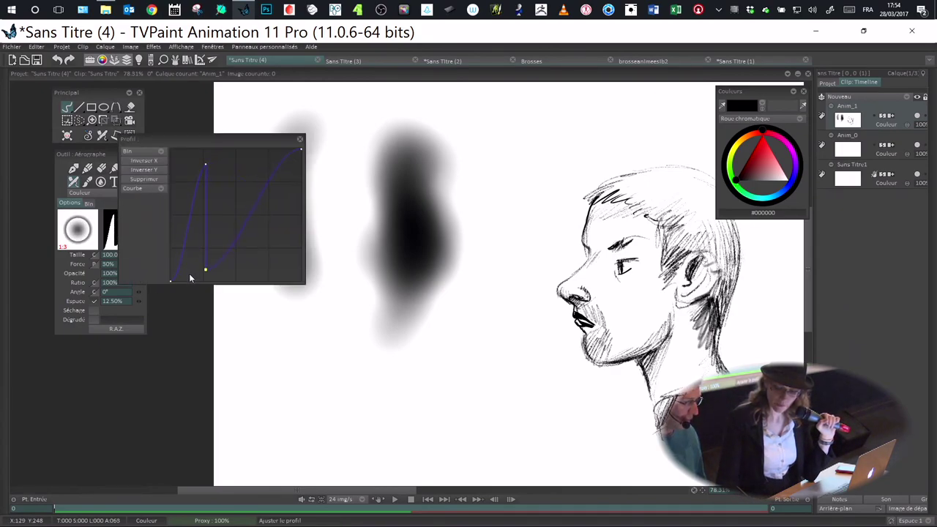
pyautogui.moveTo(307, 329)
pyautogui.mouseDown()
pyautogui.moveTo(368, 386)
pyautogui.moveTo(476, 369)
pyautogui.moveTo(468, 212)
pyautogui.moveTo(512, 293)
pyautogui.mouseUp()
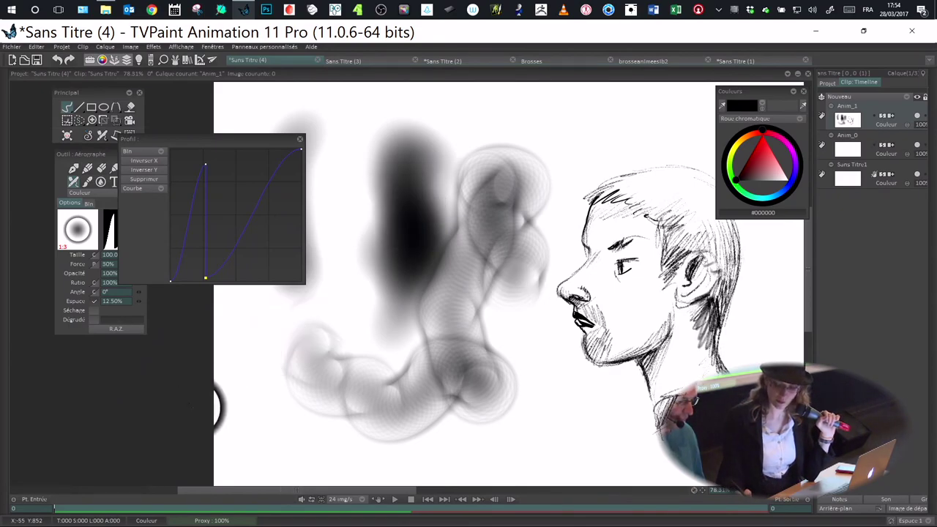
# - Reset the Aérographe to its default settings and set its Ratio to 12%
pyautogui.click(117, 328)
pyautogui.click(299, 139)
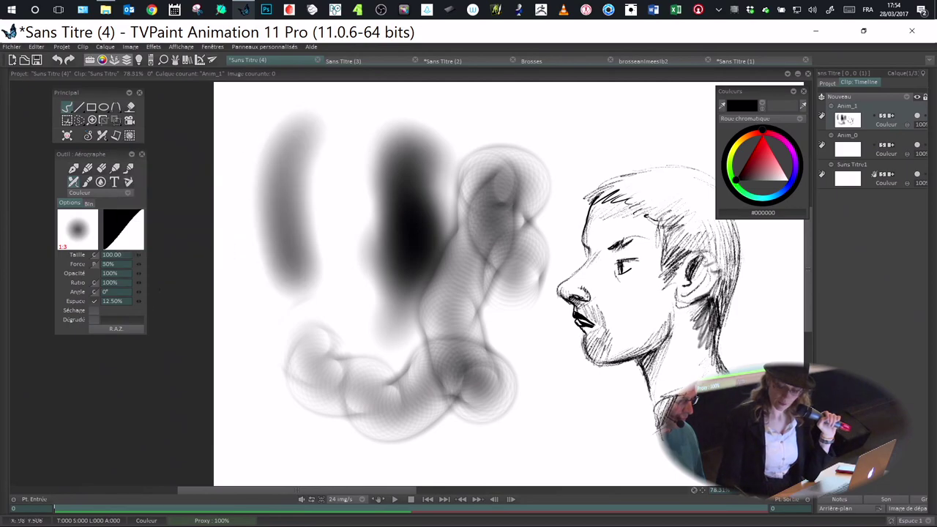
pyautogui.moveTo(138, 282); pyautogui.dragTo(57, 282)
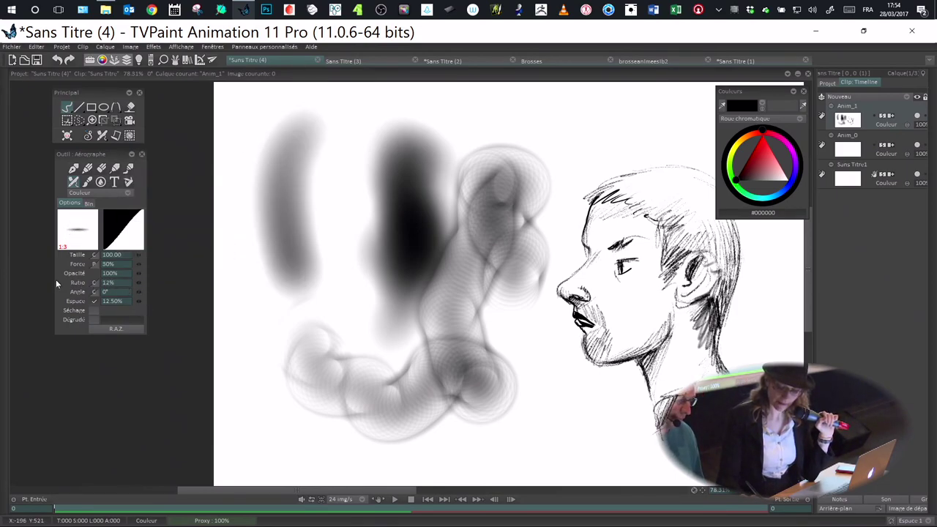
# - Set the Aérographe's Ratio to 11% and spray flattened test marks around the airbrushed strokes
pyautogui.click(139, 281)
pyautogui.moveTo(139, 282); pyautogui.dragTo(136, 283)
pyautogui.moveTo(260, 183)
pyautogui.mouseDown()
pyautogui.moveTo(251, 272)
pyautogui.moveTo(270, 312)
pyautogui.moveTo(354, 194)
pyautogui.moveTo(367, 221)
pyautogui.mouseUp()
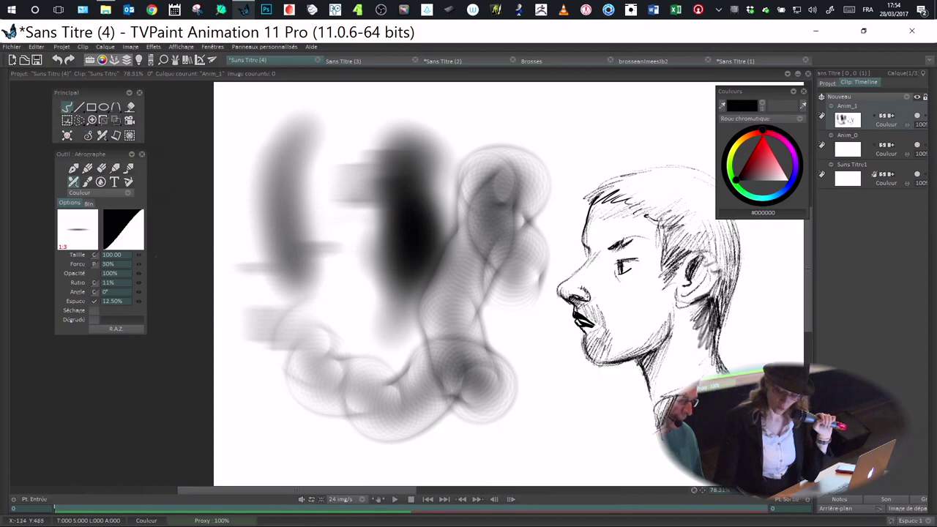
# - Turn off the Aérographe's Espace option and spray a thick horizontal stroke near the canvas's upper edge, above the winding stroke
pyautogui.click(94, 301)
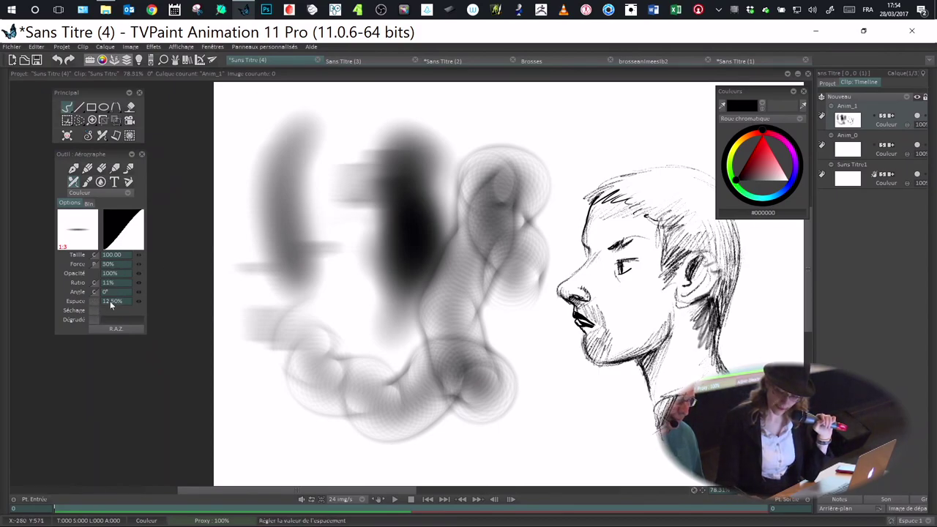
pyautogui.click(450, 110)
pyautogui.moveTo(461, 109); pyautogui.dragTo(703, 109)
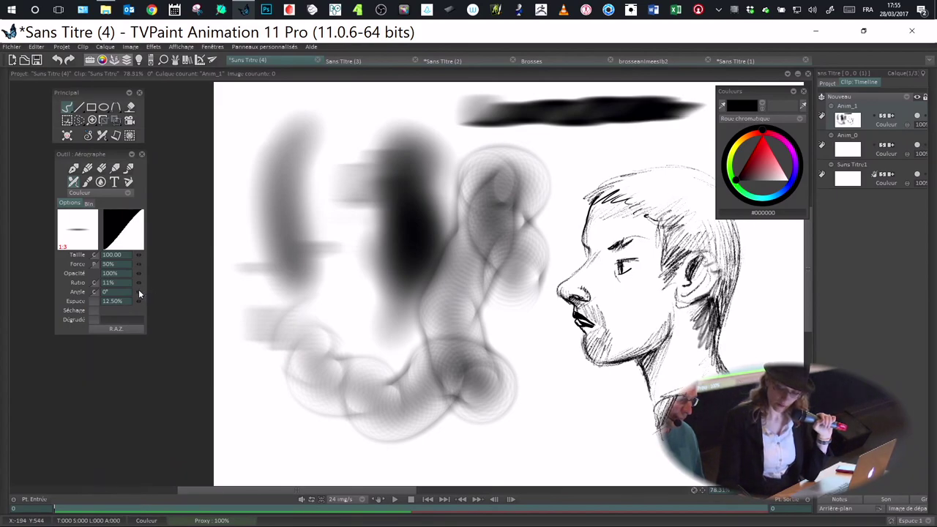
# - Set the Aérographe's Angle to 40° and spray a broad slanted stroke down over the dark airbrushed mark
pyautogui.moveTo(138, 289)
pyautogui.mouseDown()
pyautogui.moveTo(180, 283)
pyautogui.moveTo(165, 290)
pyautogui.mouseUp()
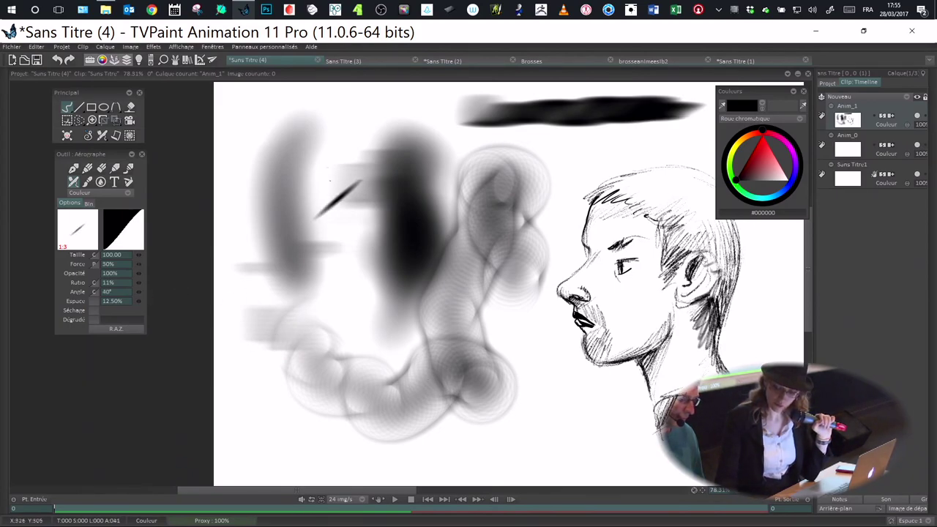
pyautogui.moveTo(355, 110)
pyautogui.mouseDown()
pyautogui.moveTo(379, 233)
pyautogui.moveTo(372, 280)
pyautogui.moveTo(350, 105)
pyautogui.moveTo(357, 88)
pyautogui.moveTo(410, 315)
pyautogui.mouseUp()
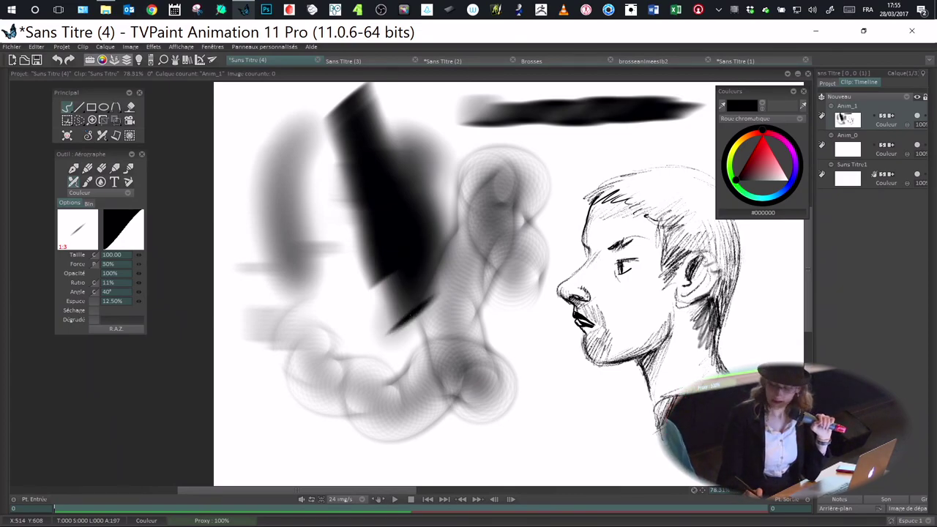
pyautogui.press('super+Tab')
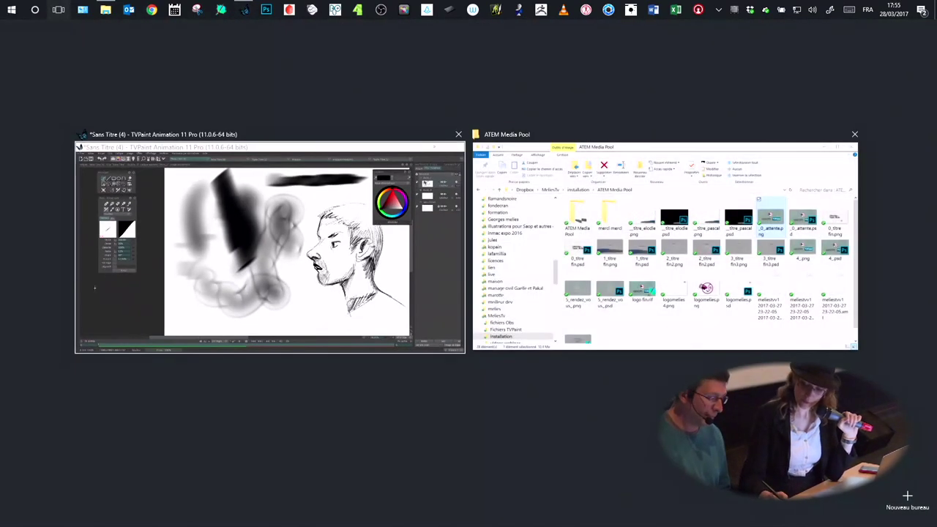
pyautogui.click(242, 249)
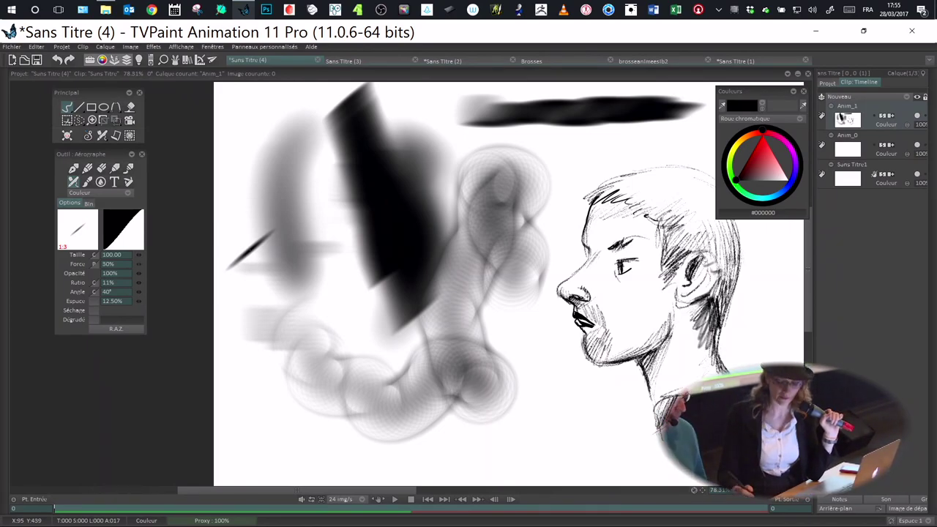
# - Connect the Aérographe's Angle to Direction and paint a long winding stroke across the area in front of the face
pyautogui.click(93, 292)
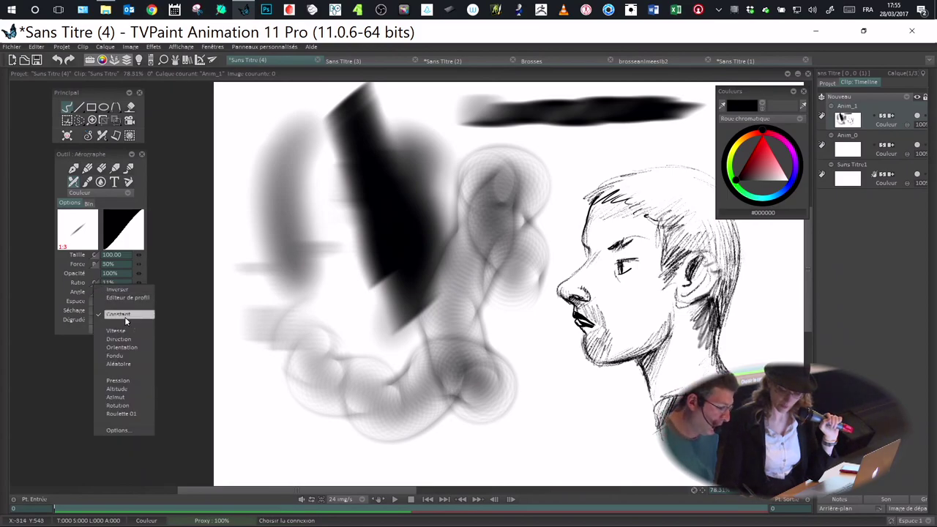
pyautogui.click(125, 411)
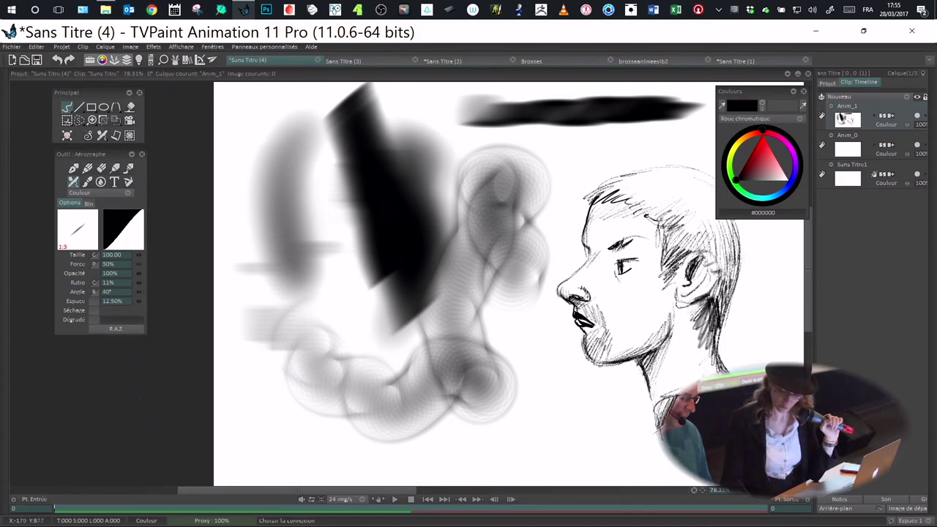
pyautogui.click(94, 282)
pyautogui.click(133, 339)
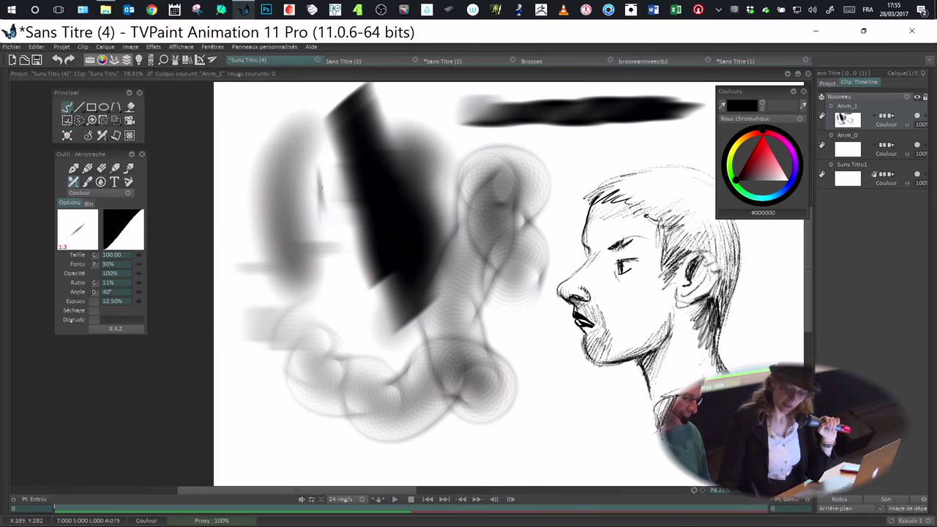
pyautogui.moveTo(322, 205)
pyautogui.mouseDown()
pyautogui.moveTo(288, 110)
pyautogui.moveTo(263, 119)
pyautogui.moveTo(242, 150)
pyautogui.moveTo(259, 192)
pyautogui.moveTo(302, 215)
pyautogui.moveTo(328, 255)
pyautogui.moveTo(246, 313)
pyautogui.moveTo(275, 380)
pyautogui.moveTo(356, 358)
pyautogui.moveTo(423, 380)
pyautogui.moveTo(362, 418)
pyautogui.moveTo(401, 453)
pyautogui.moveTo(507, 381)
pyautogui.moveTo(557, 441)
pyautogui.moveTo(604, 432)
pyautogui.mouseUp()
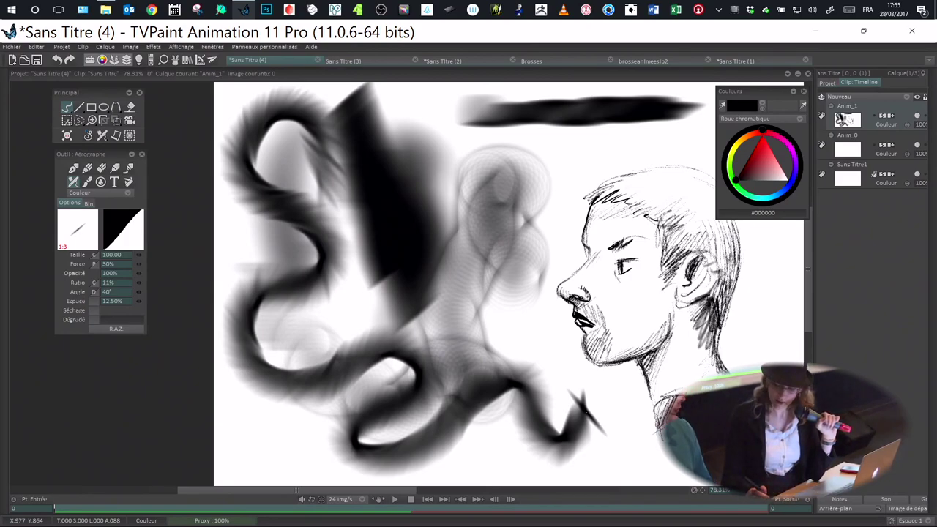
# - Connect the Aérographe's Angle to Aléatoire and scribble a furry stroke between the slanted mark and the face
pyautogui.click(95, 290)
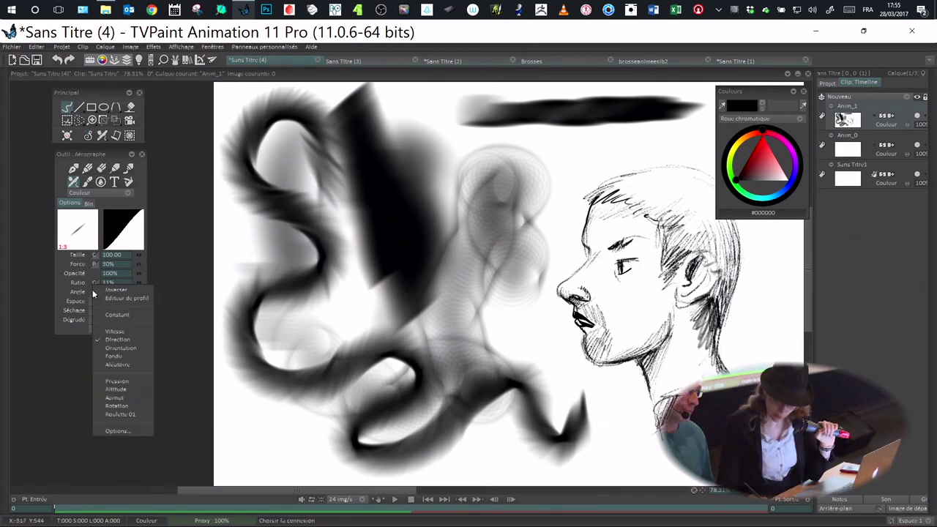
pyautogui.click(133, 370)
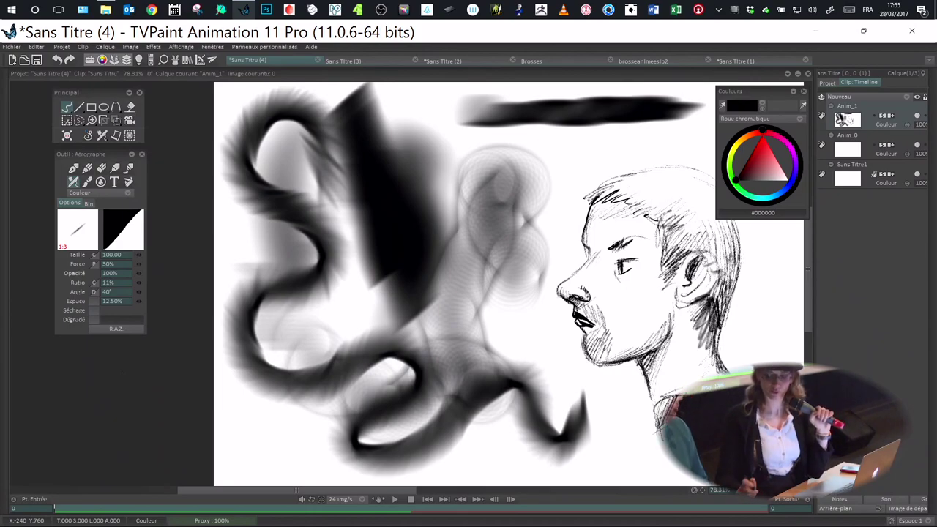
pyautogui.click(94, 290)
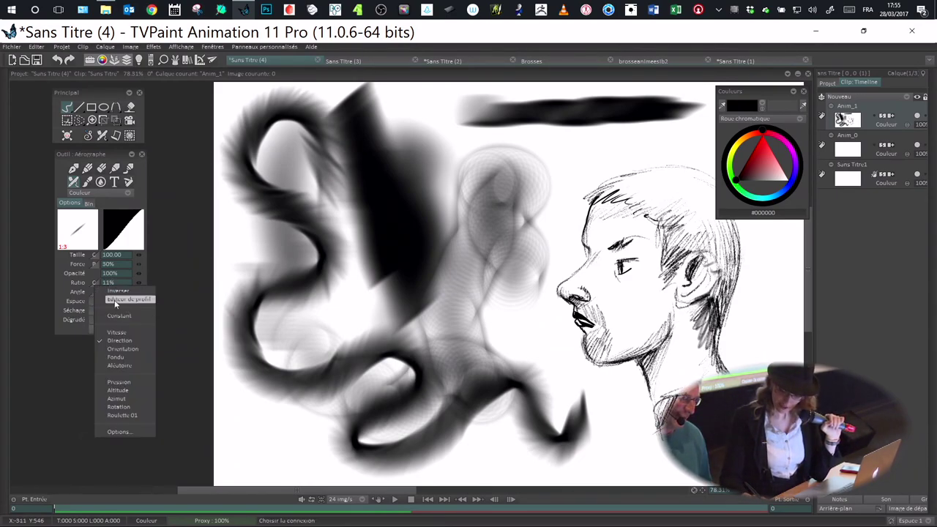
pyautogui.click(121, 367)
pyautogui.moveTo(589, 142)
pyautogui.mouseDown()
pyautogui.moveTo(541, 172)
pyautogui.moveTo(447, 307)
pyautogui.moveTo(512, 158)
pyautogui.moveTo(505, 249)
pyautogui.moveTo(476, 351)
pyautogui.moveTo(542, 447)
pyautogui.moveTo(630, 461)
pyautogui.moveTo(542, 440)
pyautogui.moveTo(311, 448)
pyautogui.mouseUp()
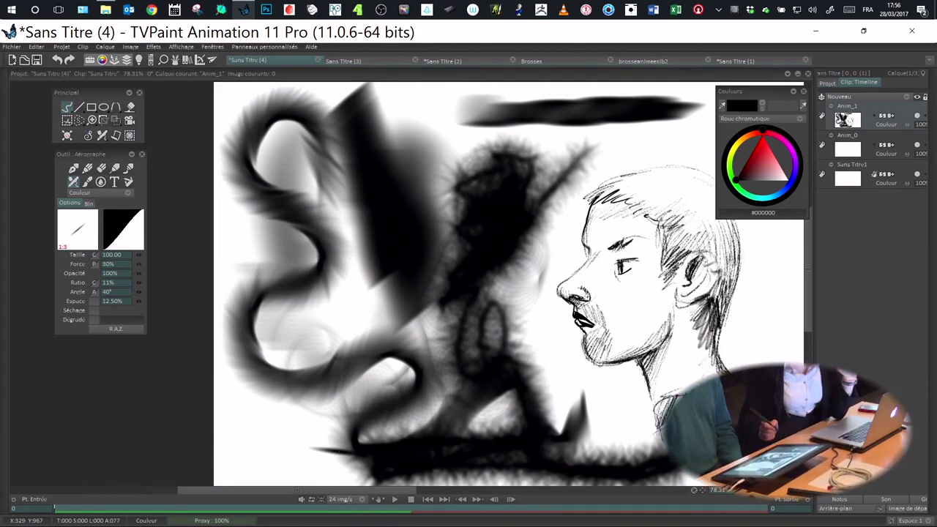
# - Reset the Aérographe to its default settings and undo the airbrush test strokes in front of the face
pyautogui.click(123, 329)
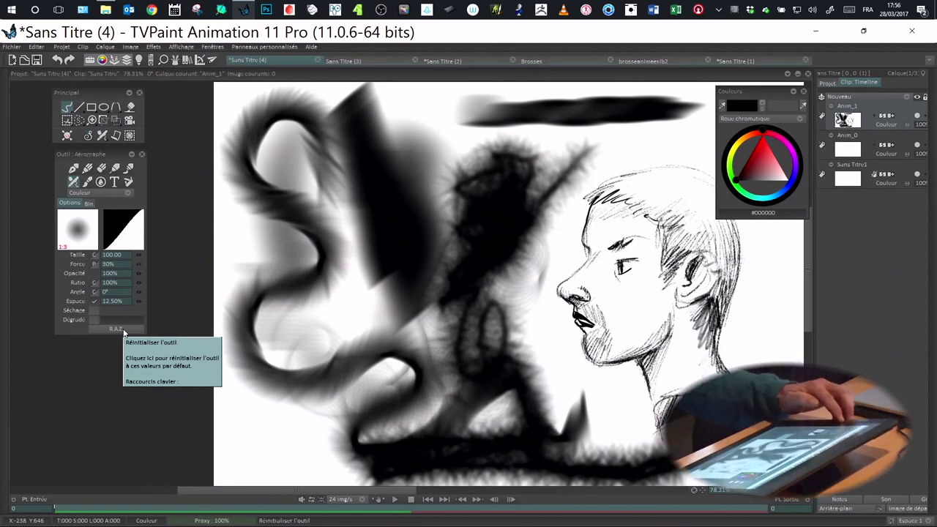
pyautogui.hotkey('ctrl', 'z')
pyautogui.hotkey('ctrl', 'z')
pyautogui.hotkey('ctrl', 'z')
pyautogui.hotkey('ctrl', 'z')
pyautogui.hotkey('ctrl', 'z')
pyautogui.hotkey('ctrl', 'z')
pyautogui.hotkey('ctrl', 'z')
pyautogui.hotkey('ctrl', 'z')
pyautogui.hotkey('ctrl', 'z')
pyautogui.hotkey('ctrl', 'z')
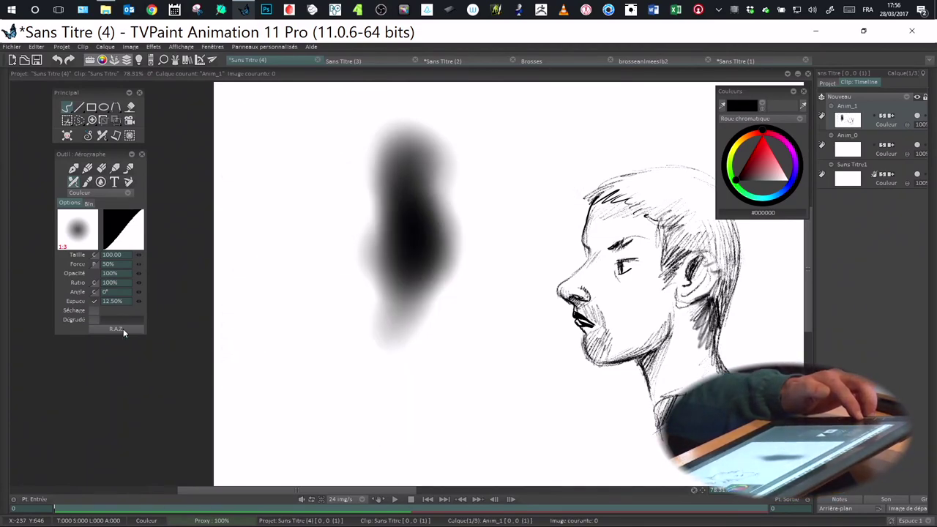
pyautogui.hotkey('ctrl', 'z')
pyautogui.hotkey('ctrl', 'z')
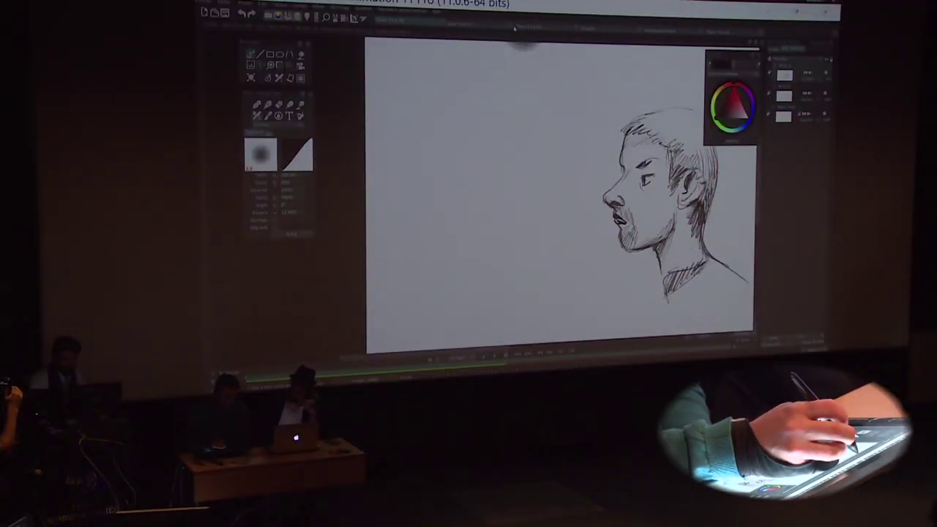
# - Switch to the brosseanimeesib2 project, bring up the workspace with the full timeline, and go to image 12
pyautogui.click(477, 26)
pyautogui.click(553, 30)
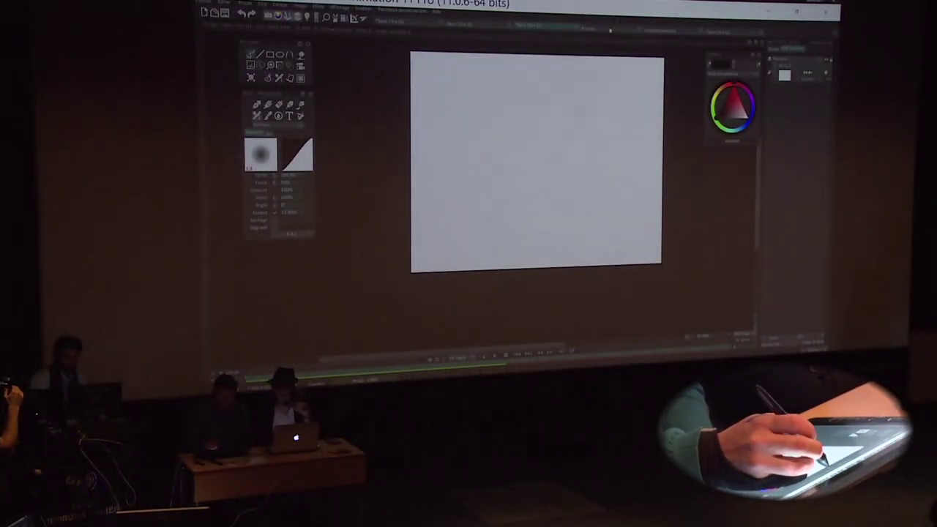
pyautogui.click(606, 30)
pyautogui.click(663, 31)
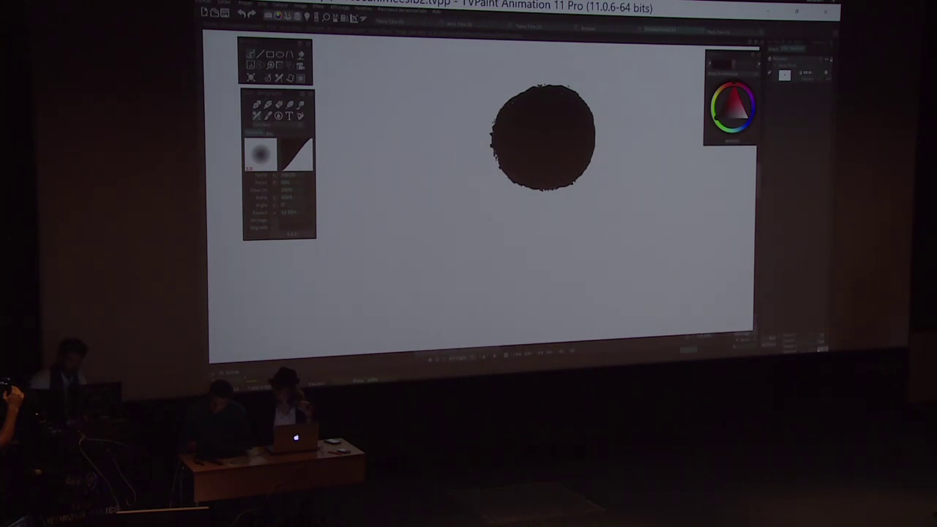
pyautogui.press('Tab')
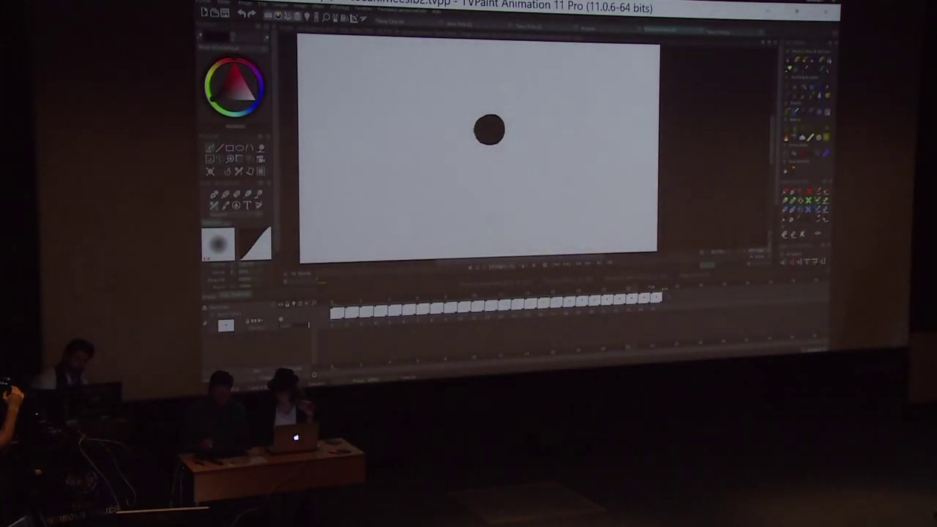
pyautogui.moveTo(633, 287)
pyautogui.mouseDown()
pyautogui.moveTo(392, 299)
pyautogui.moveTo(558, 290)
pyautogui.moveTo(517, 293)
pyautogui.mouseUp()
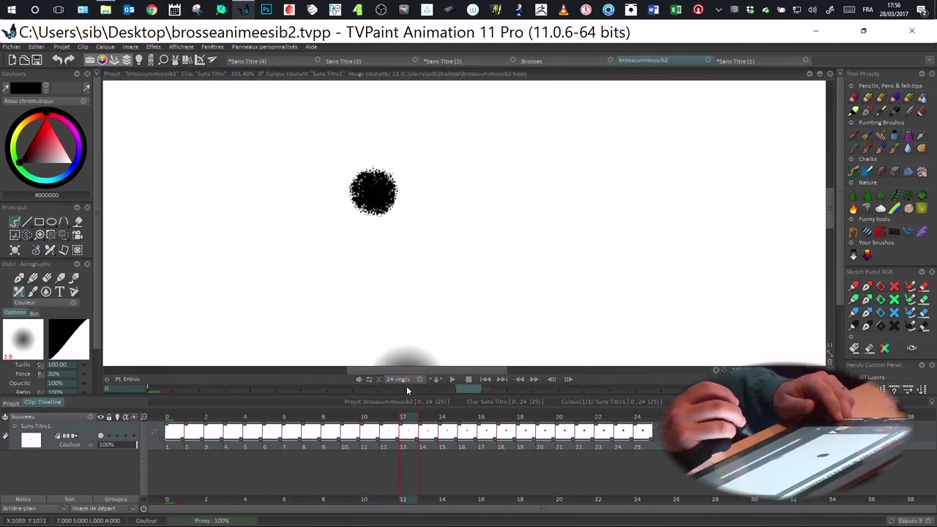
# - Cut out the grainy dot on image 12 as a custom brush and paint a thick test stroke beside it
pyautogui.click(15, 235)
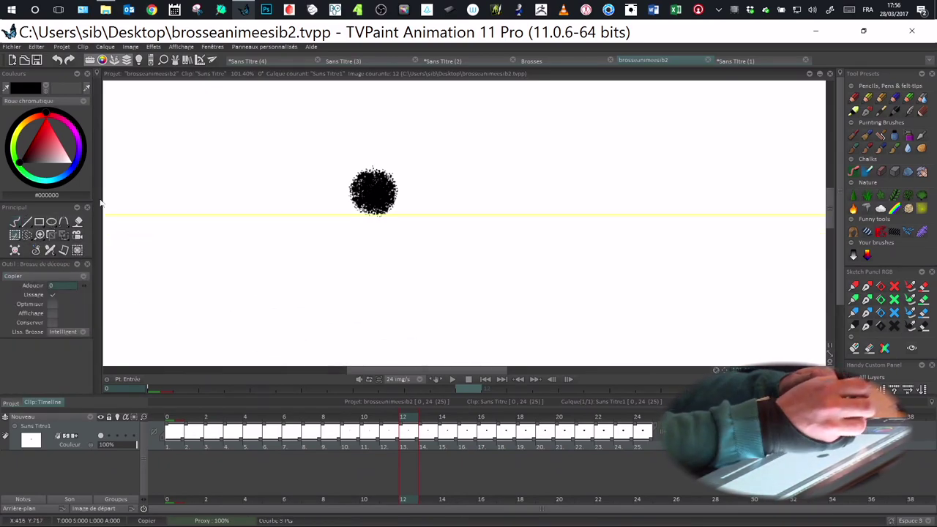
pyautogui.moveTo(325, 149); pyautogui.dragTo(447, 249)
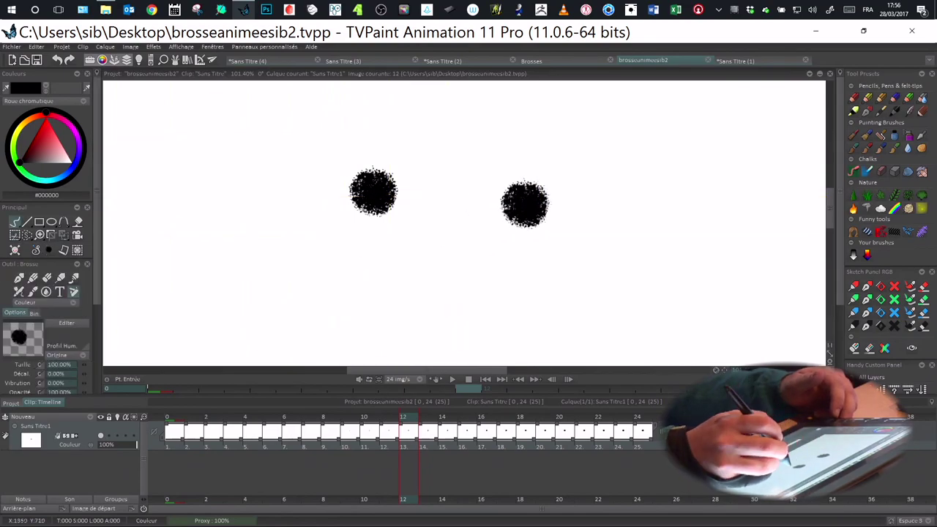
pyautogui.moveTo(524, 204)
pyautogui.mouseDown()
pyautogui.moveTo(553, 176)
pyautogui.moveTo(598, 190)
pyautogui.moveTo(656, 236)
pyautogui.mouseUp()
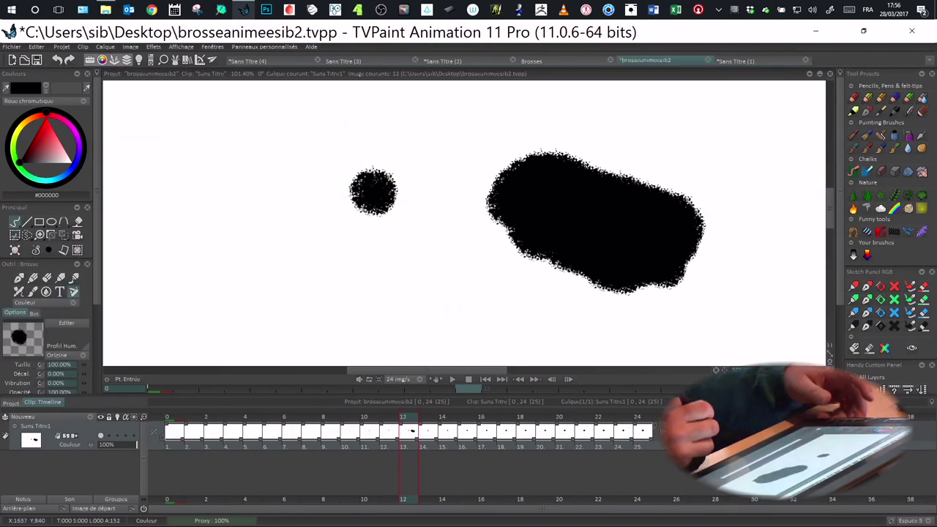
# - Undo the test stroke painted with the cut-out dot brush
pyautogui.hotkey('ctrl', 'z')
pyautogui.click(663, 265)
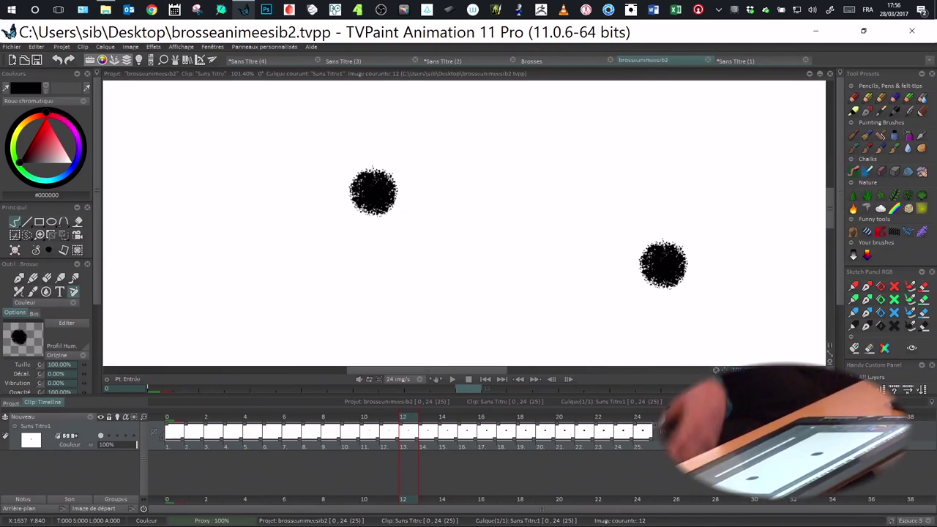
pyautogui.hotkey('ctrl', 'z')
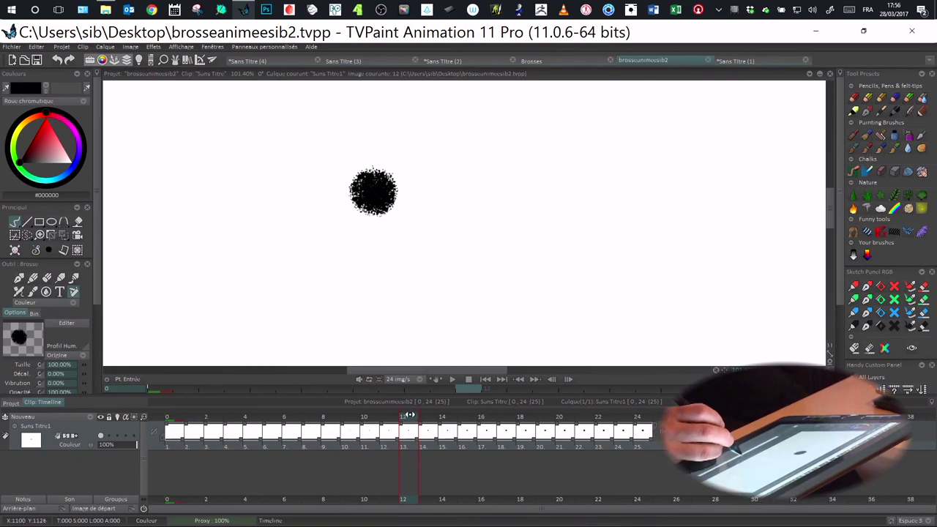
# - Scrub back through the dot animation to its start and select all 25 images of the Sans Titre1 layer
pyautogui.moveTo(408, 417); pyautogui.dragTo(197, 410)
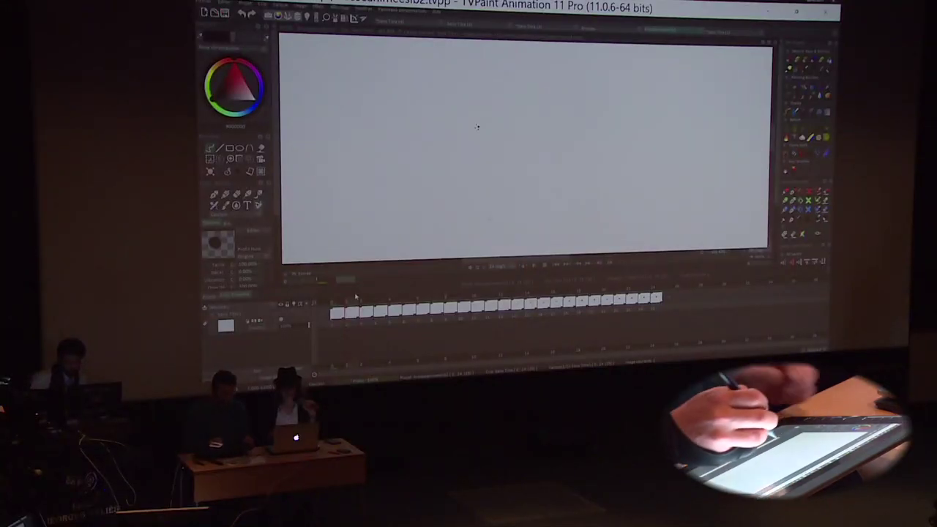
pyautogui.click(443, 288)
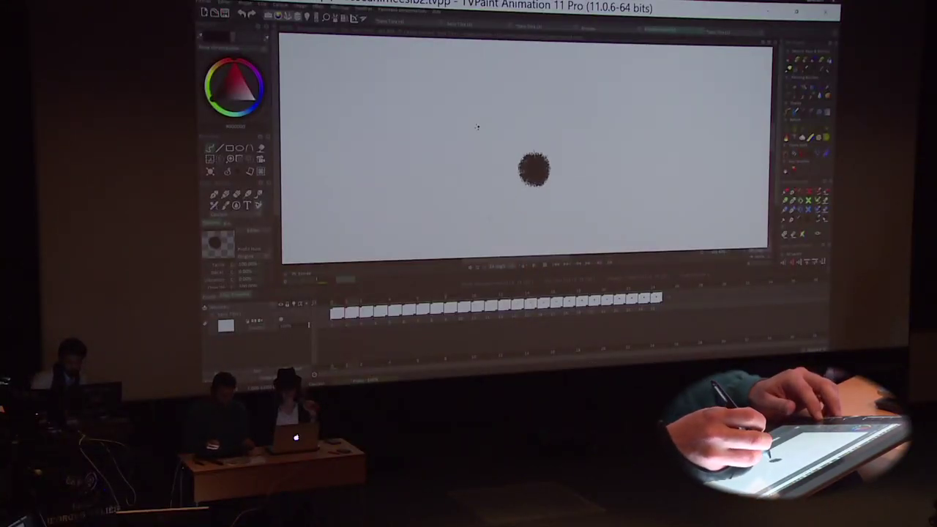
pyautogui.scroll(-3, 537, 164)
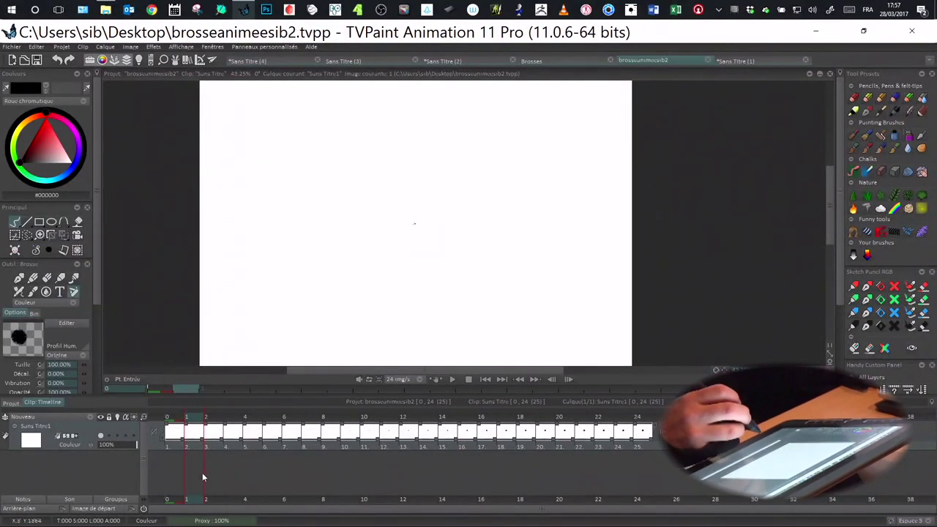
pyautogui.moveTo(175, 447); pyautogui.dragTo(589, 441)
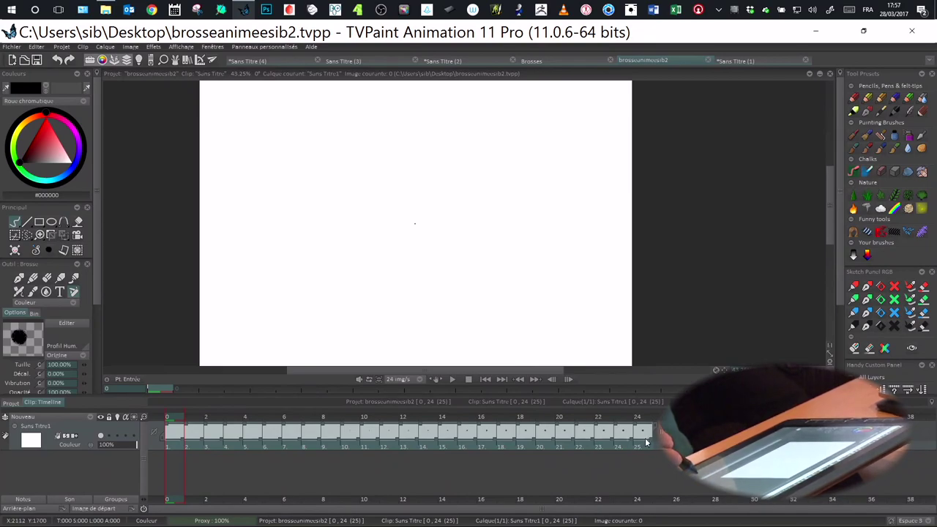
pyautogui.moveTo(631, 436); pyautogui.dragTo(176, 435)
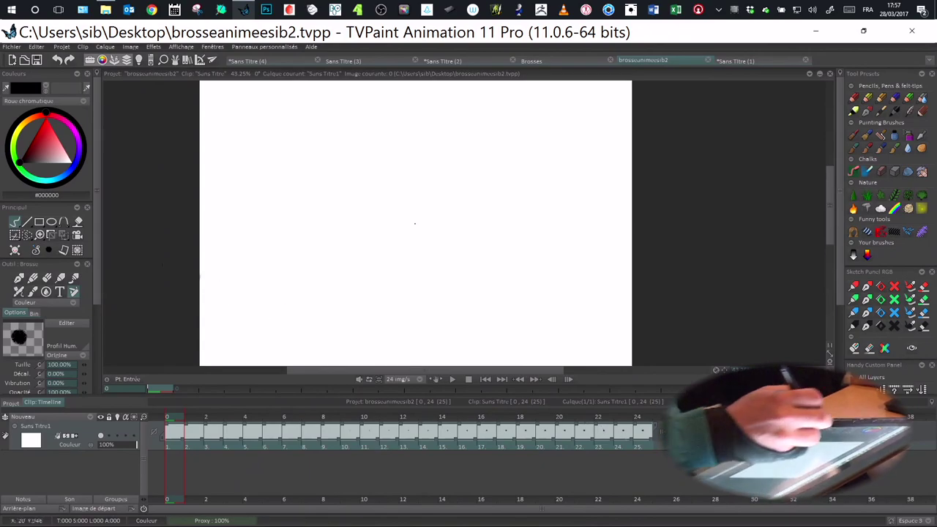
# - Cut out a rectangular area around the centre dot as an animated brush from the selected images
pyautogui.click(15, 235)
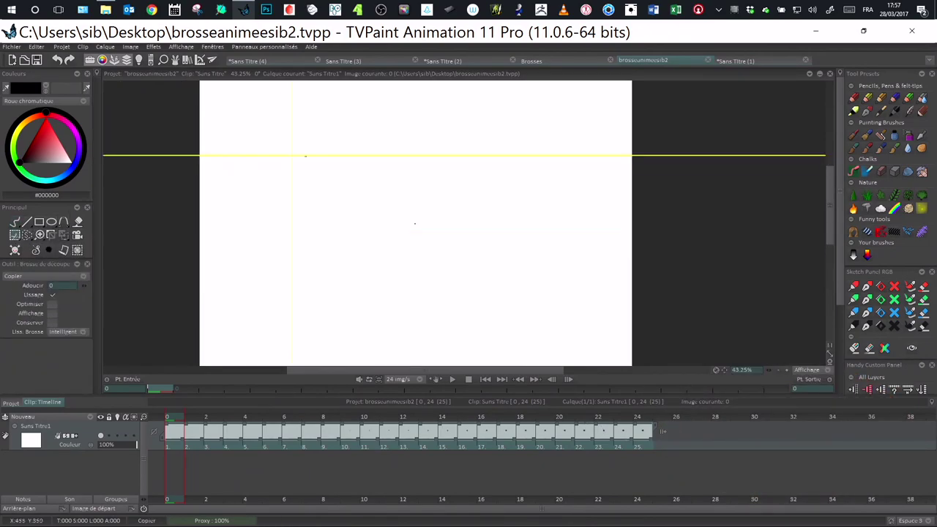
pyautogui.moveTo(329, 154); pyautogui.dragTo(527, 305)
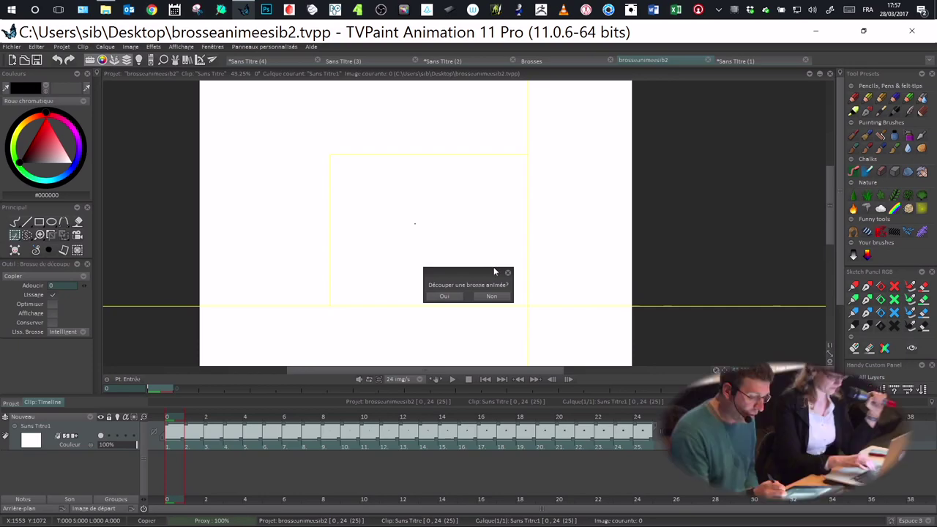
pyautogui.click(444, 296)
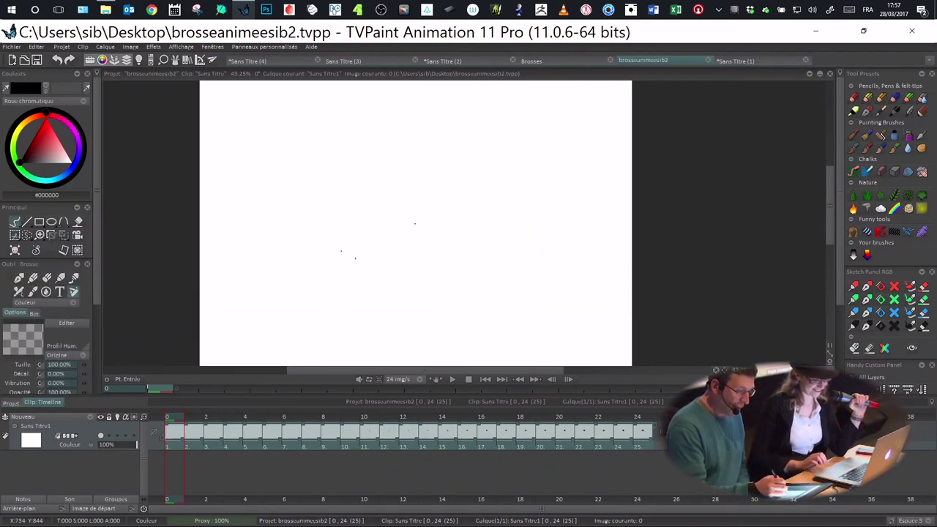
# - Try the animated dot brush with several test dabs beside the centre dot on the first image
pyautogui.moveTo(384, 242); pyautogui.dragTo(508, 276)
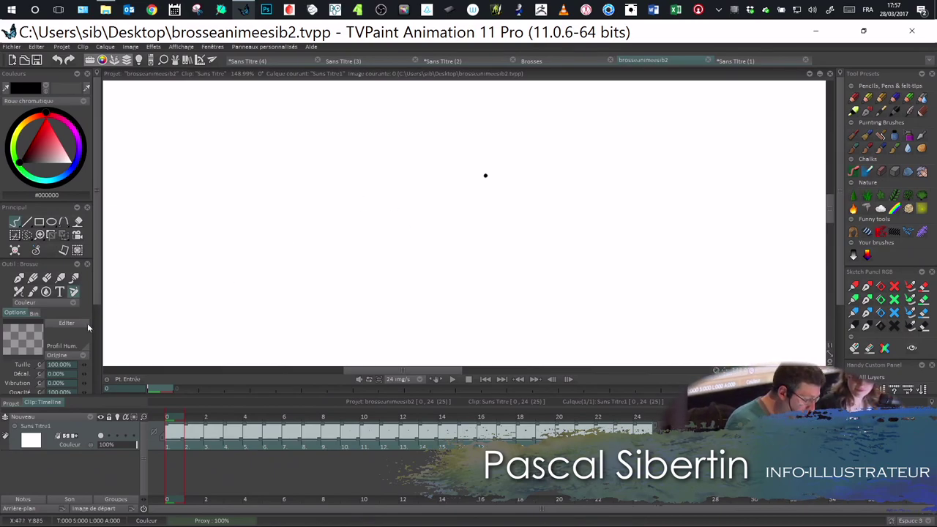
pyautogui.moveTo(98, 283); pyautogui.dragTo(100, 296)
pyautogui.scroll(-2, 95, 270)
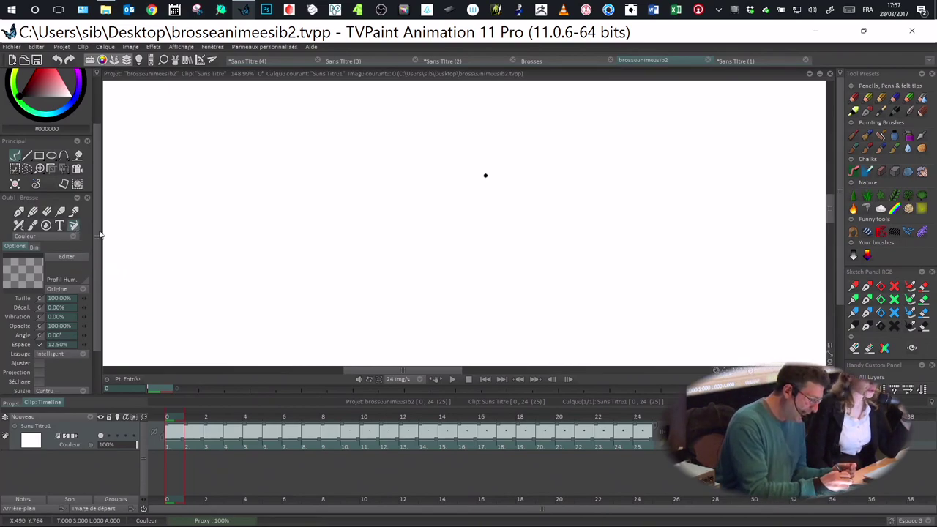
pyautogui.scroll(-1, 97, 239)
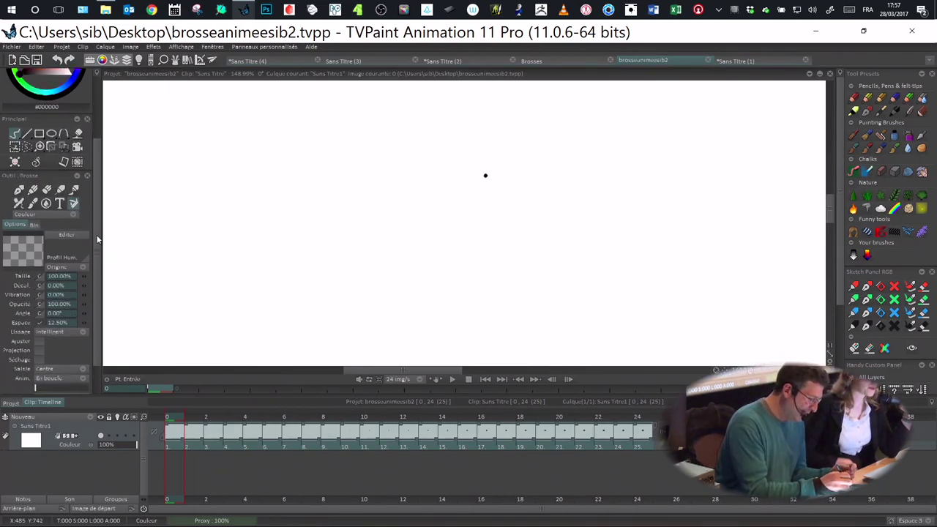
pyautogui.click(74, 204)
pyautogui.scroll(-2, 96, 212)
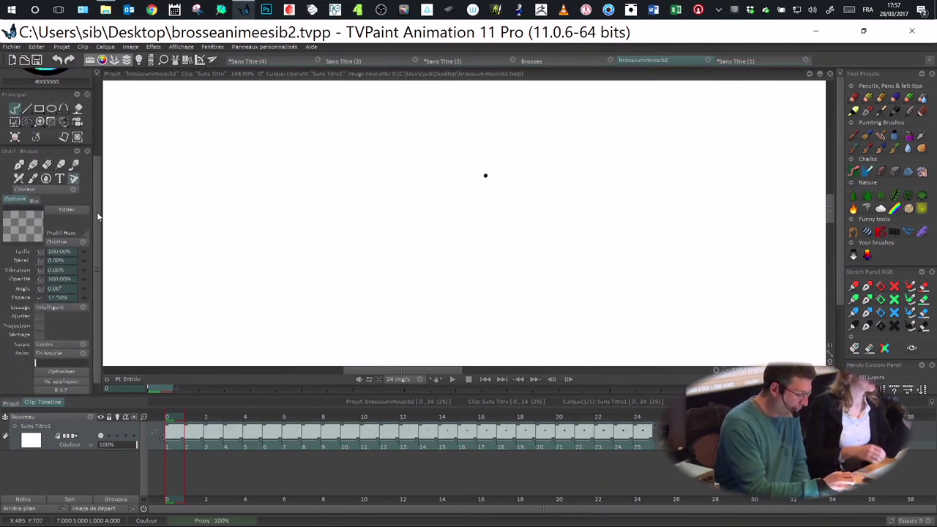
pyautogui.scroll(1, 98, 220)
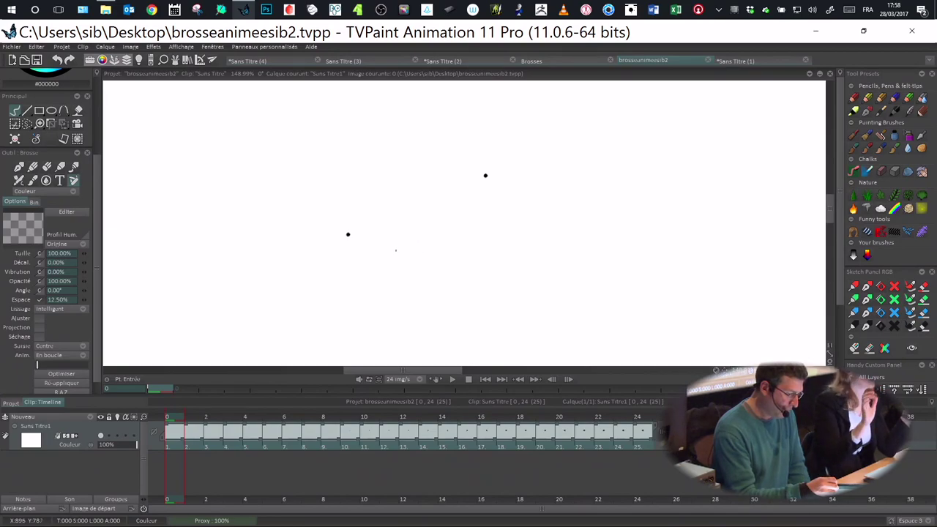
pyautogui.click(339, 199)
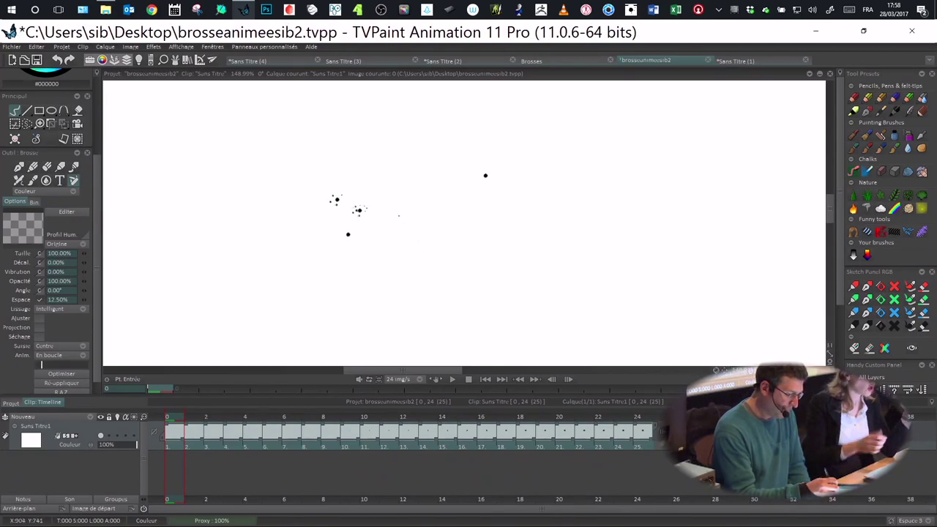
pyautogui.click(400, 234)
pyautogui.click(420, 215)
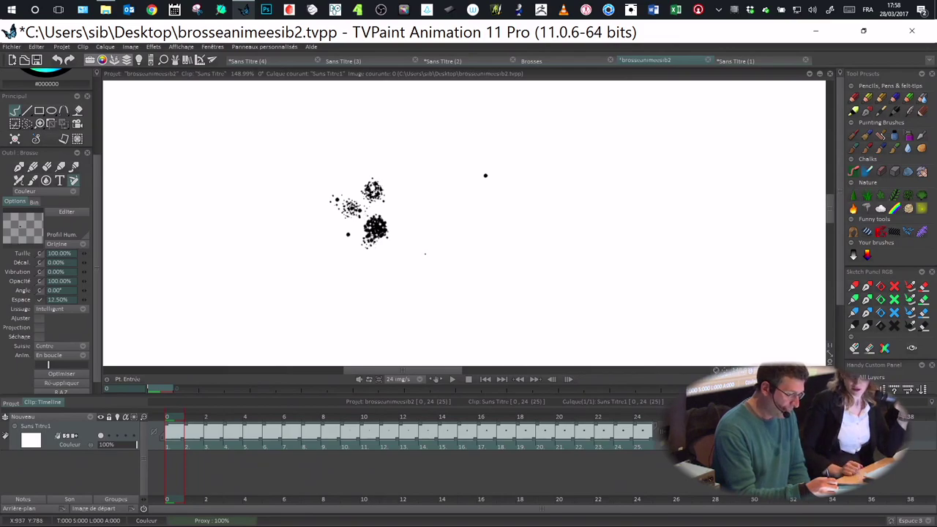
# - Undo the test dabs made with the animated dot brush
pyautogui.hotkey('ctrl', 'z')
pyautogui.hotkey('ctrl', 'z')
pyautogui.hotkey('ctrl', 'z')
pyautogui.hotkey('ctrl', 'z')
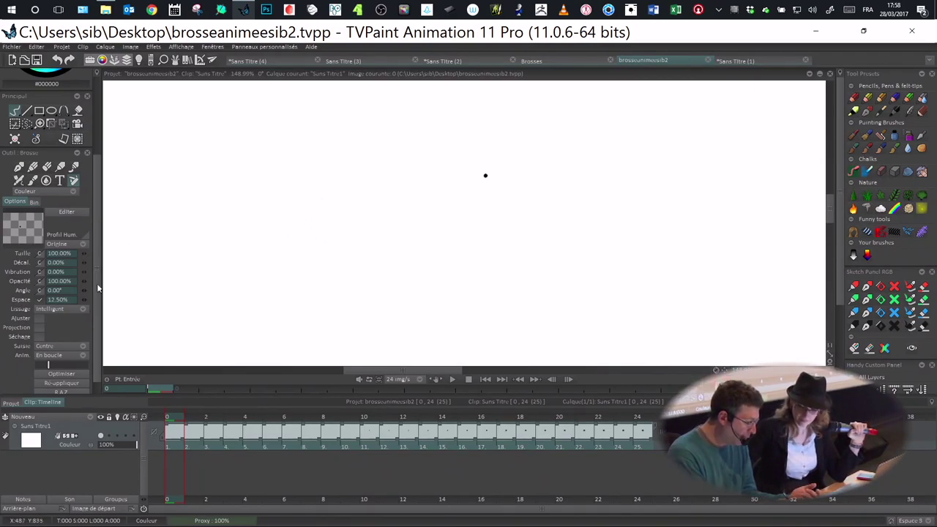
# - Set the brush's grab point (Saisie) to Personnalisée and place it at the centre of the grainy dot
pyautogui.scroll(-1, 97, 281)
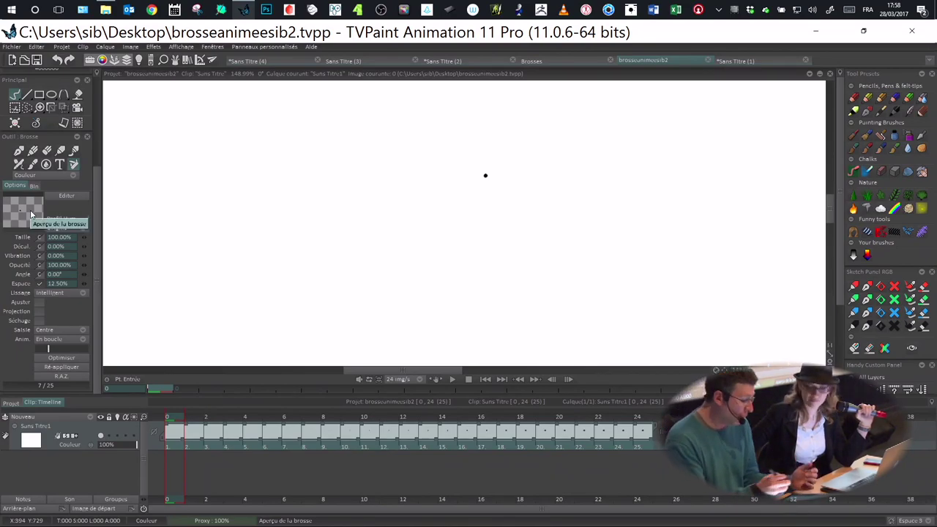
pyautogui.click(71, 358)
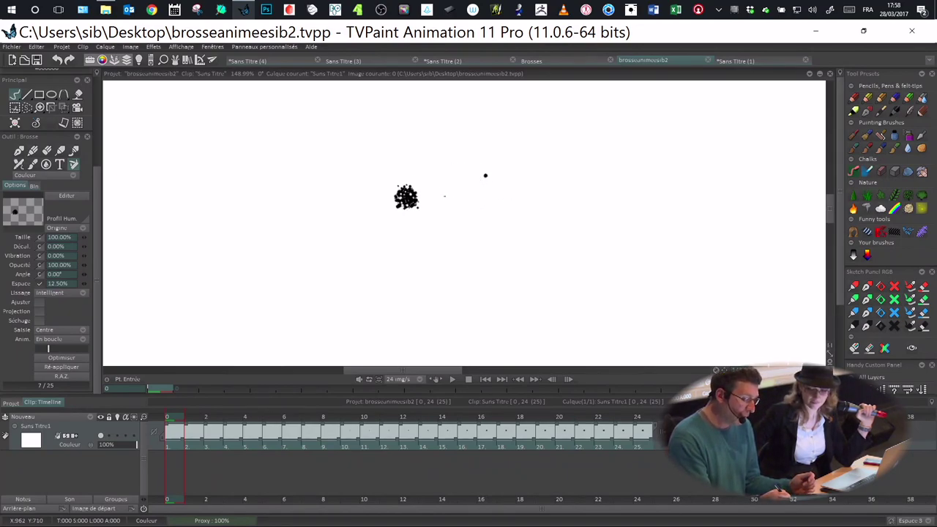
pyautogui.click(67, 331)
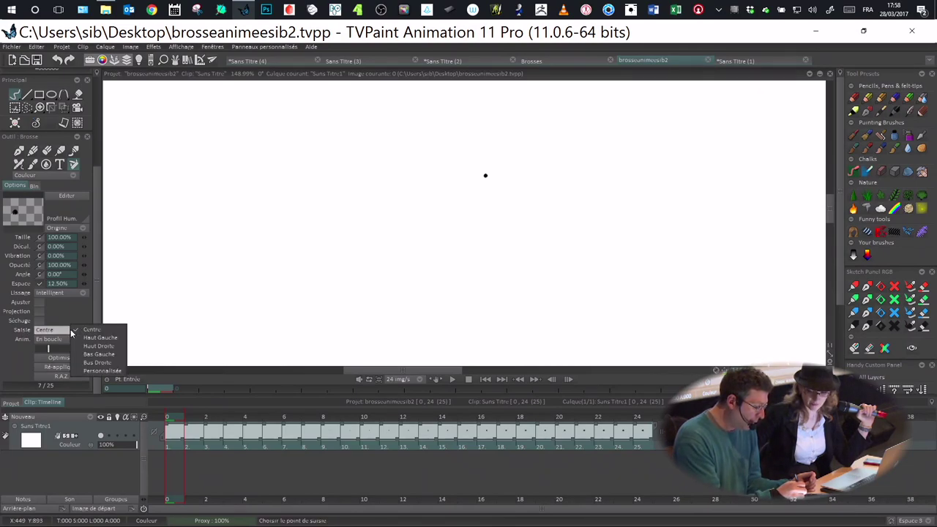
pyautogui.click(102, 371)
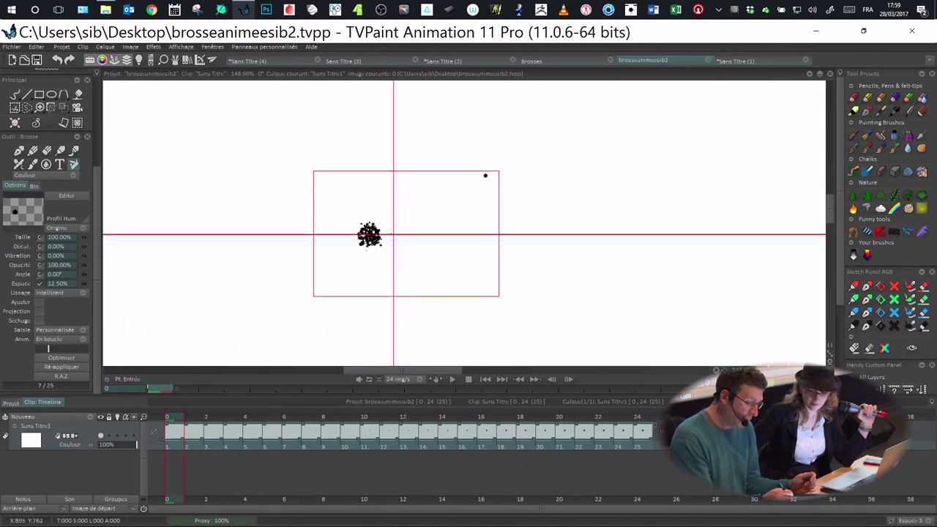
pyautogui.click(368, 233)
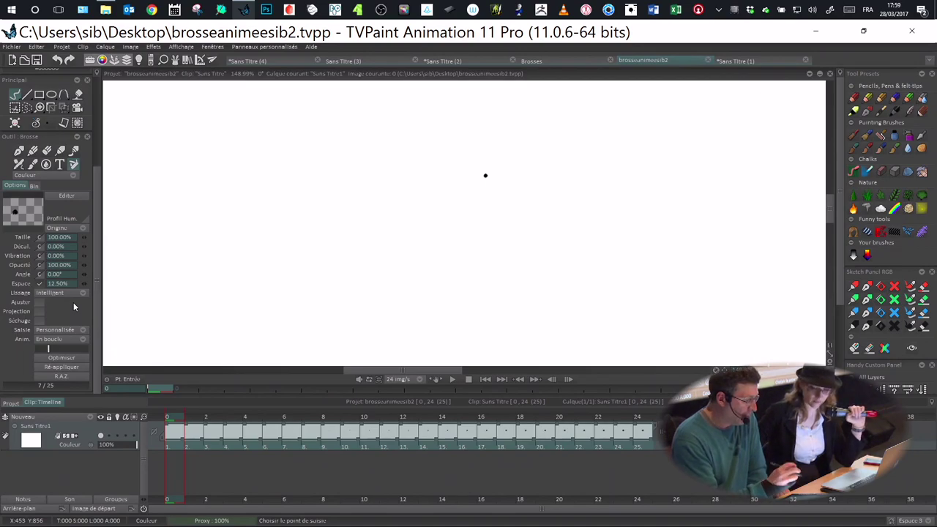
# - Set the brush's animation mode to Pression and try it with a thick curved stroke, undoing the stroke
pyautogui.click(68, 341)
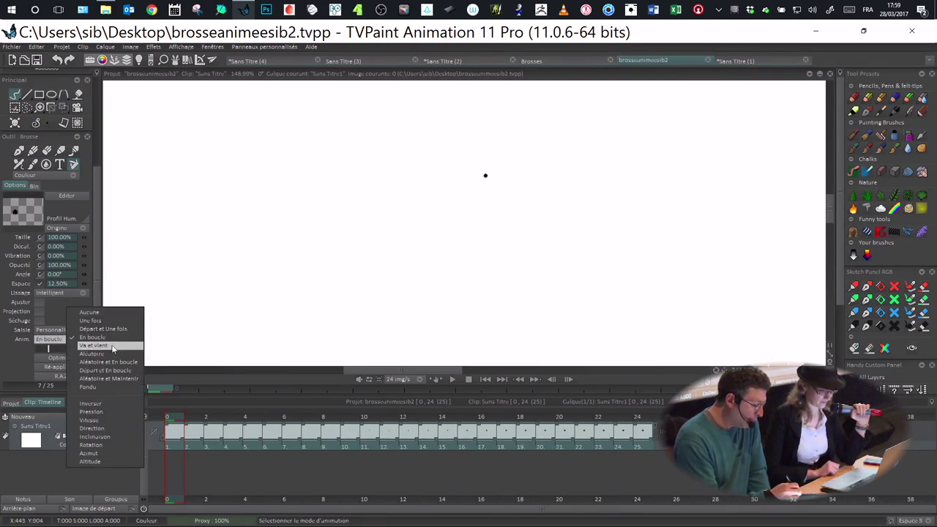
pyautogui.click(105, 413)
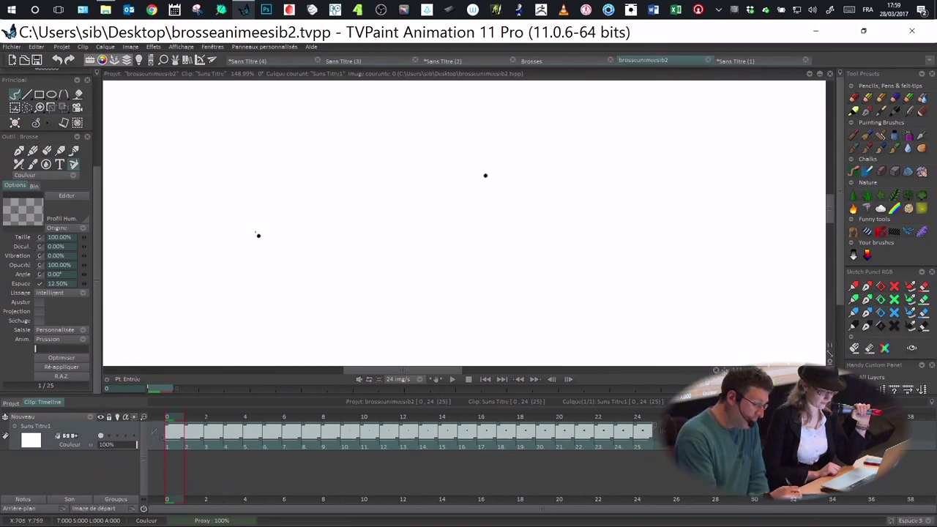
pyautogui.moveTo(261, 230)
pyautogui.mouseDown()
pyautogui.moveTo(288, 251)
pyautogui.moveTo(306, 246)
pyautogui.moveTo(344, 213)
pyautogui.mouseUp()
pyautogui.moveTo(485, 176)
pyautogui.mouseDown()
pyautogui.moveTo(578, 205)
pyautogui.moveTo(643, 316)
pyautogui.mouseUp()
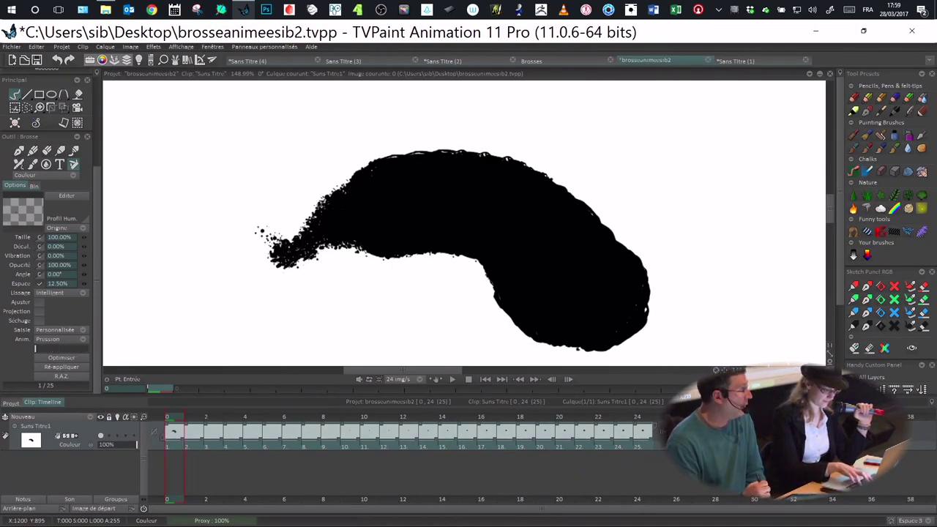
pyautogui.hotkey('ctrl', 'z')
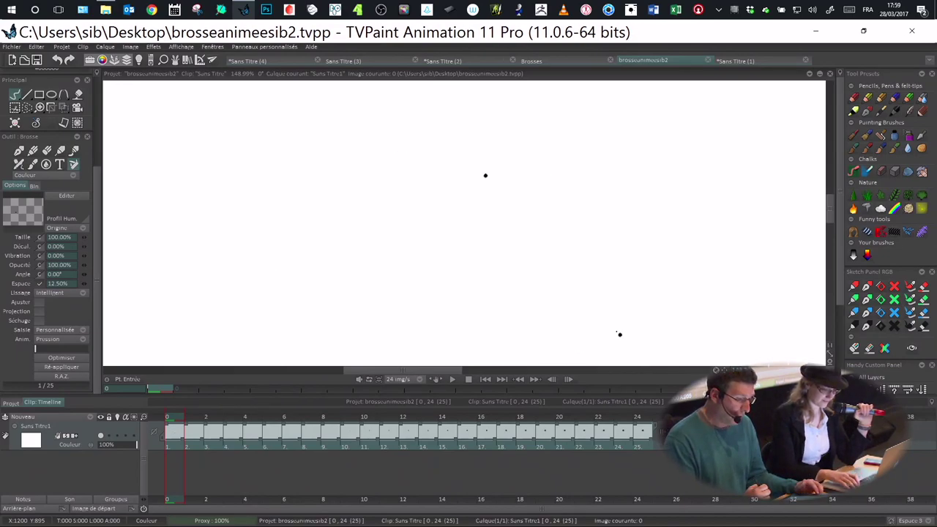
# - Set the brush's spacing to 2.00% and try it with a wavy stroke, undoing the stroke
pyautogui.moveTo(507, 245); pyautogui.dragTo(439, 244)
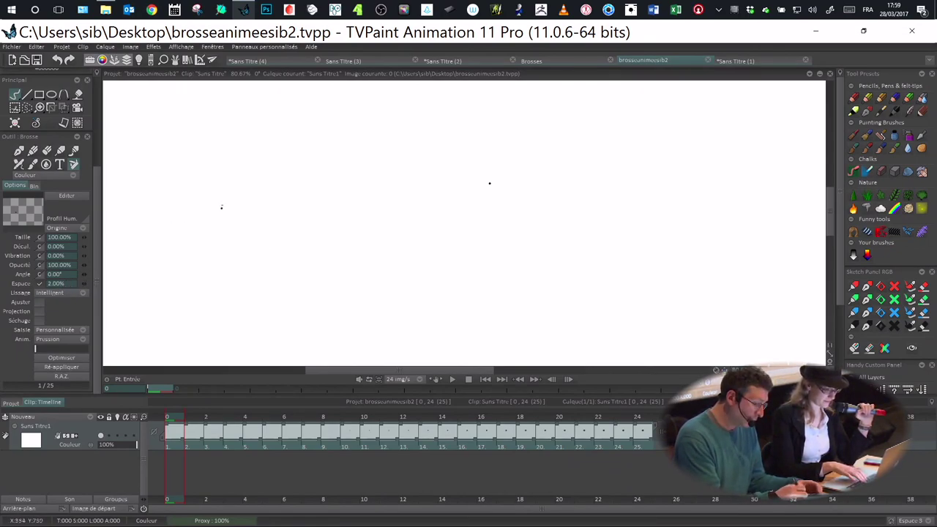
pyautogui.moveTo(219, 204)
pyautogui.mouseDown()
pyautogui.moveTo(246, 190)
pyautogui.moveTo(269, 251)
pyautogui.moveTo(303, 245)
pyautogui.moveTo(326, 195)
pyautogui.moveTo(367, 169)
pyautogui.moveTo(410, 207)
pyautogui.moveTo(440, 263)
pyautogui.moveTo(505, 281)
pyautogui.moveTo(570, 229)
pyautogui.moveTo(610, 166)
pyautogui.moveTo(672, 168)
pyautogui.mouseUp()
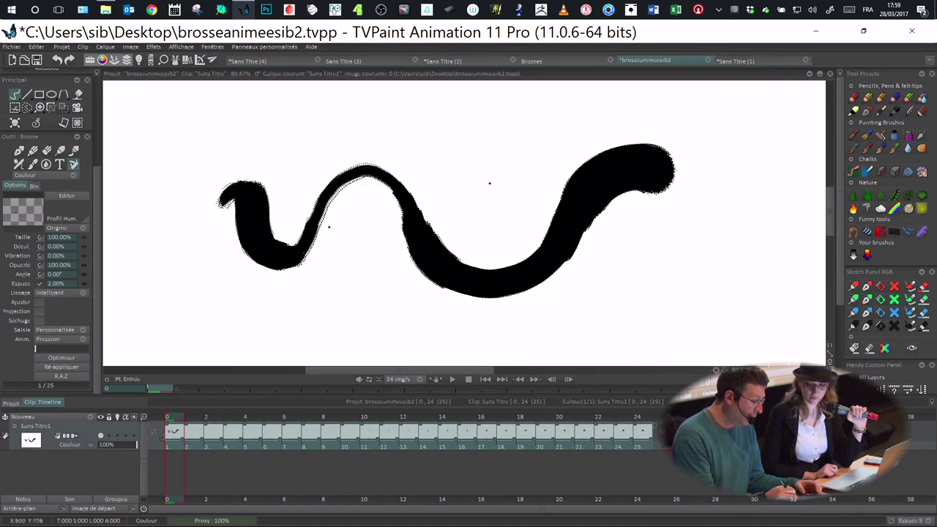
pyautogui.hotkey('ctrl', 'z')
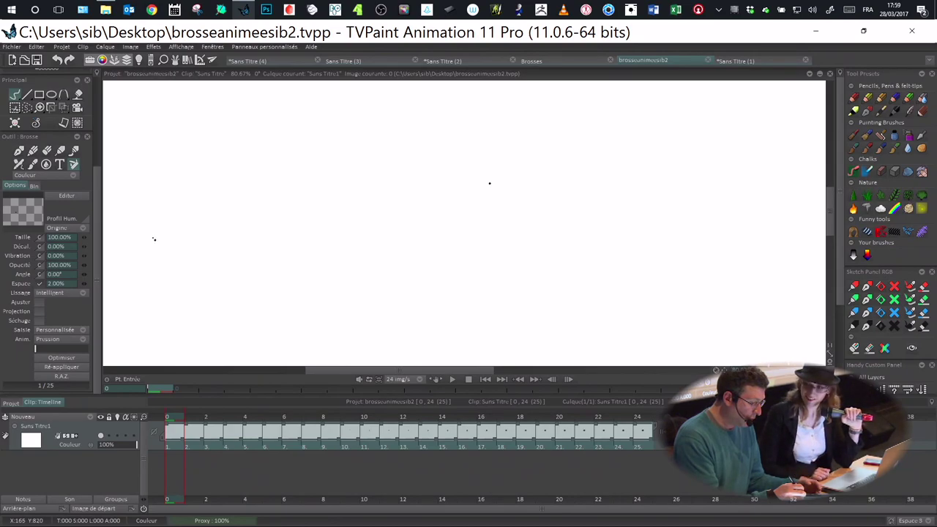
# - Set the brush's smoothing (Lissage) to Aucun and try it with a zigzag stroke, undoing the stroke
pyautogui.click(77, 292)
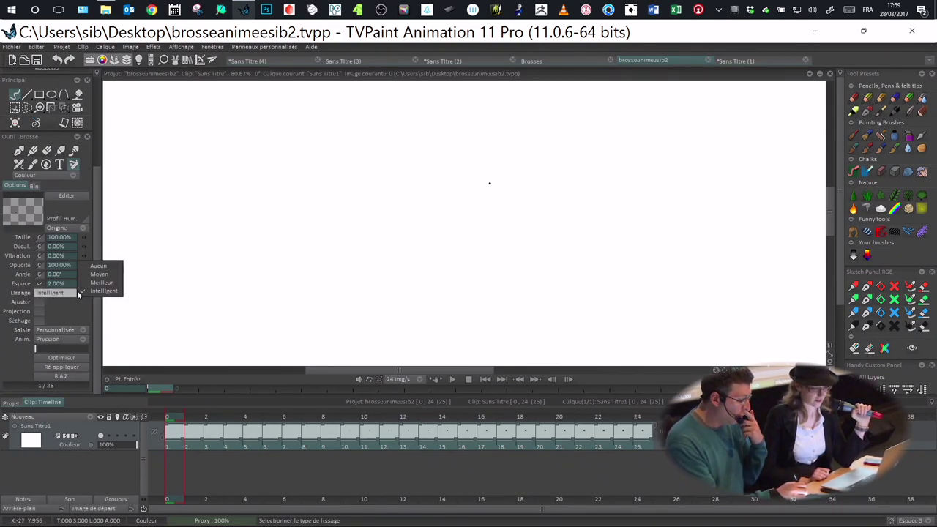
pyautogui.click(108, 267)
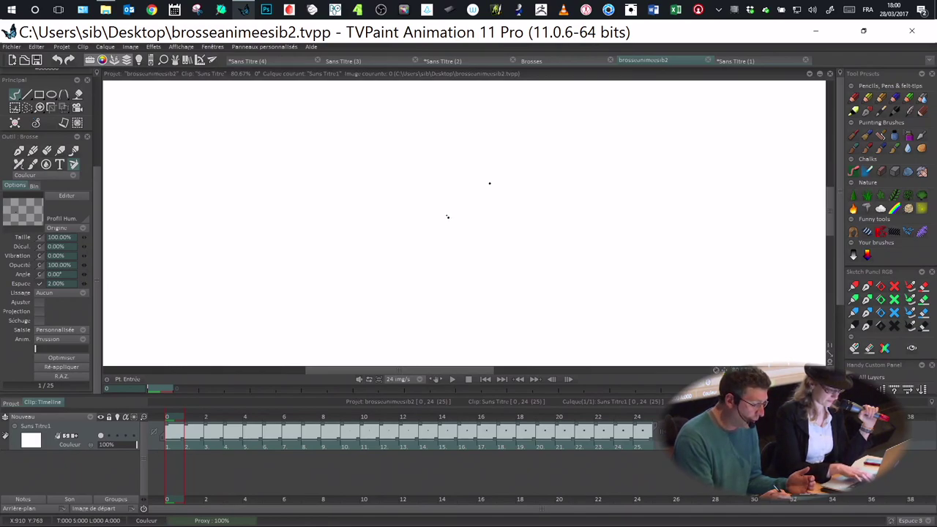
pyautogui.moveTo(249, 215)
pyautogui.mouseDown()
pyautogui.moveTo(341, 208)
pyautogui.moveTo(364, 266)
pyautogui.moveTo(417, 275)
pyautogui.moveTo(496, 224)
pyautogui.moveTo(567, 217)
pyautogui.moveTo(688, 308)
pyautogui.mouseUp()
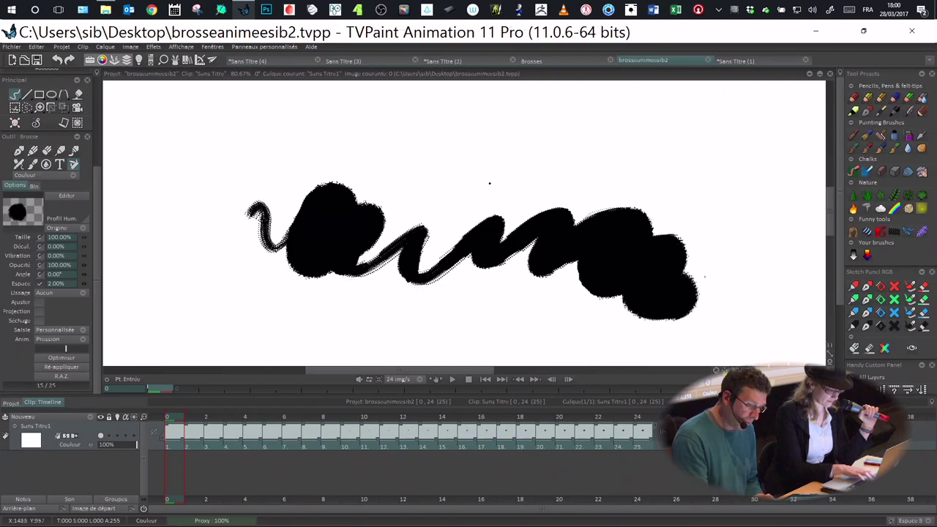
pyautogui.hotkey('ctrl', 'z')
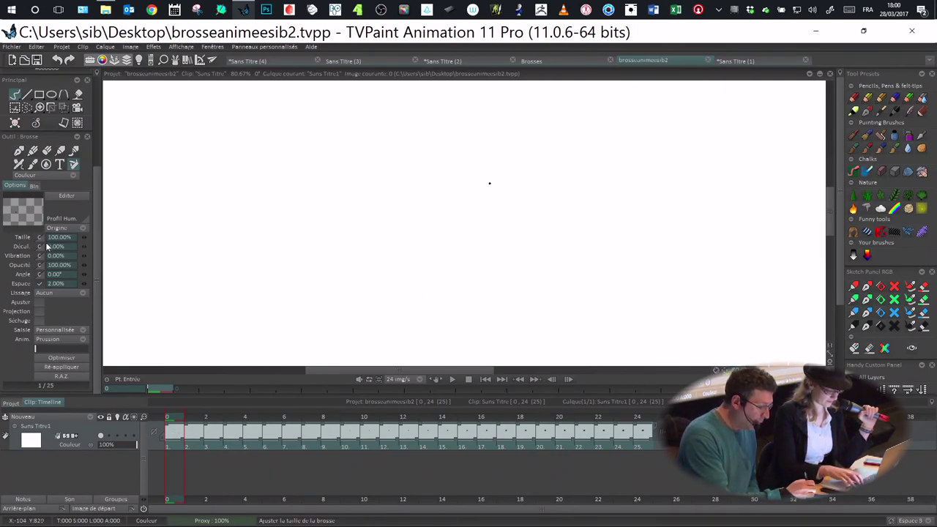
# - Connect the brush's angle to Direction and paint a wavy stroke of varying pressure across the canvas
pyautogui.click(41, 273)
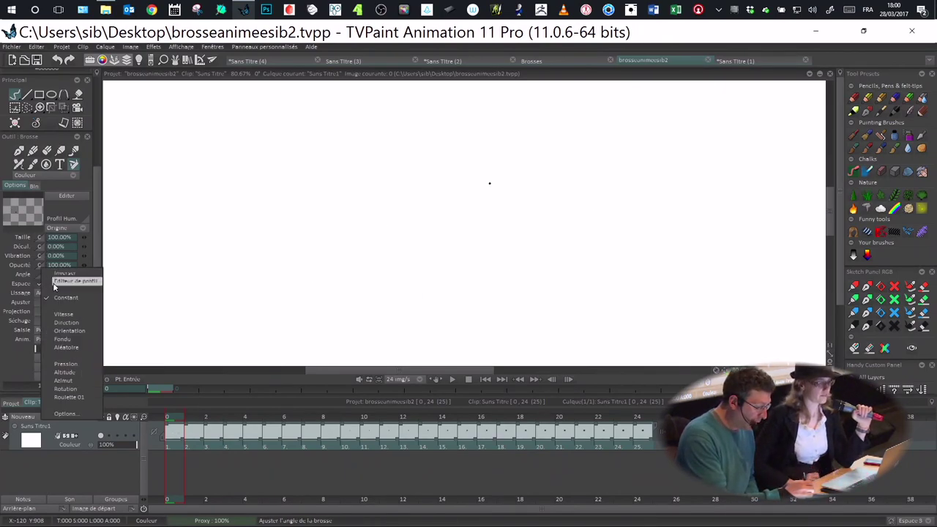
pyautogui.click(66, 322)
pyautogui.moveTo(229, 222)
pyautogui.mouseDown()
pyautogui.moveTo(260, 224)
pyautogui.moveTo(261, 258)
pyautogui.moveTo(300, 299)
pyautogui.moveTo(346, 271)
pyautogui.moveTo(348, 202)
pyautogui.moveTo(367, 188)
pyautogui.moveTo(427, 220)
pyautogui.moveTo(426, 240)
pyautogui.moveTo(478, 288)
pyautogui.moveTo(518, 279)
pyautogui.moveTo(619, 206)
pyautogui.moveTo(639, 210)
pyautogui.moveTo(692, 264)
pyautogui.mouseUp()
# - Paint several short curved strokes above the end of the wavy stroke and one long, thickening curve beneath it
pyautogui.moveTo(463, 156)
pyautogui.mouseDown()
pyautogui.moveTo(483, 146)
pyautogui.moveTo(607, 199)
pyautogui.mouseUp()
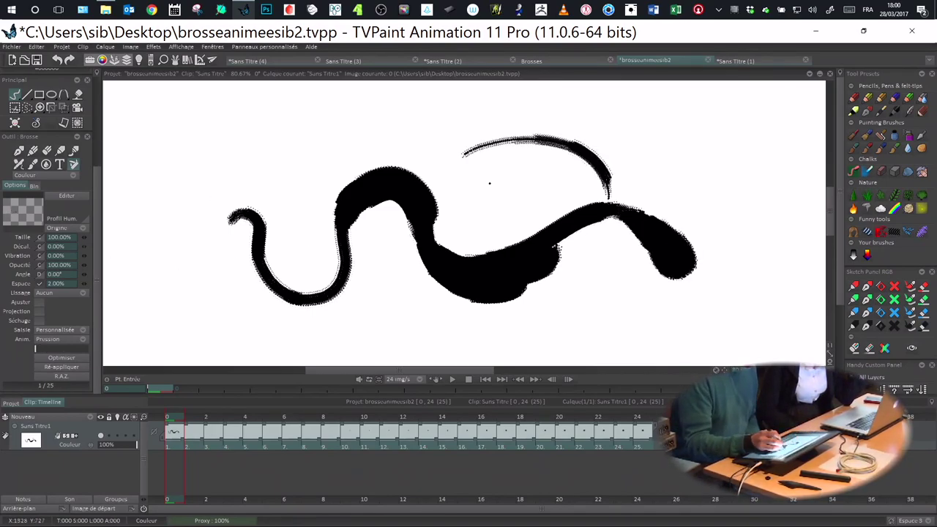
pyautogui.moveTo(597, 139); pyautogui.dragTo(662, 220)
pyautogui.moveTo(578, 119); pyautogui.dragTo(671, 196)
pyautogui.moveTo(527, 159); pyautogui.dragTo(644, 142)
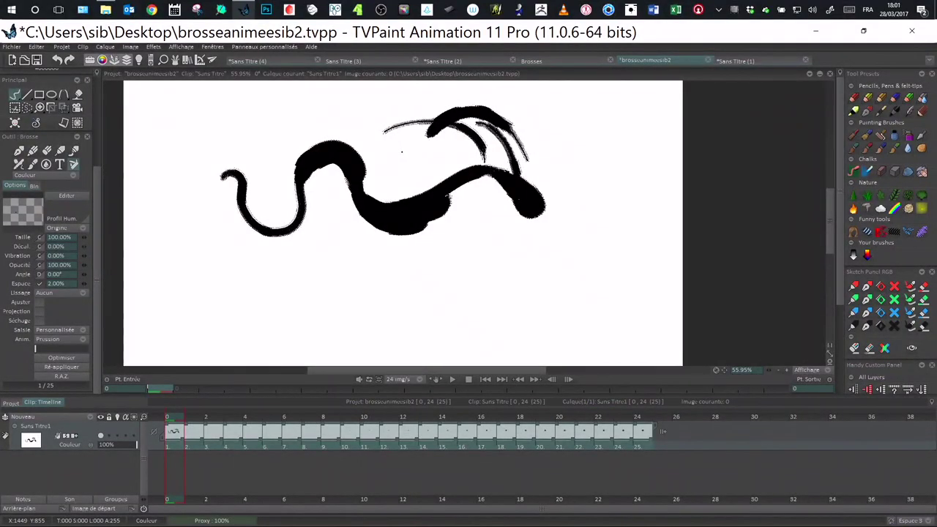
pyautogui.moveTo(208, 239)
pyautogui.mouseDown()
pyautogui.moveTo(239, 273)
pyautogui.moveTo(271, 303)
pyautogui.moveTo(309, 308)
pyautogui.moveTo(358, 272)
pyautogui.moveTo(424, 245)
pyautogui.moveTo(467, 243)
pyautogui.moveTo(550, 270)
pyautogui.moveTo(594, 272)
pyautogui.mouseUp()
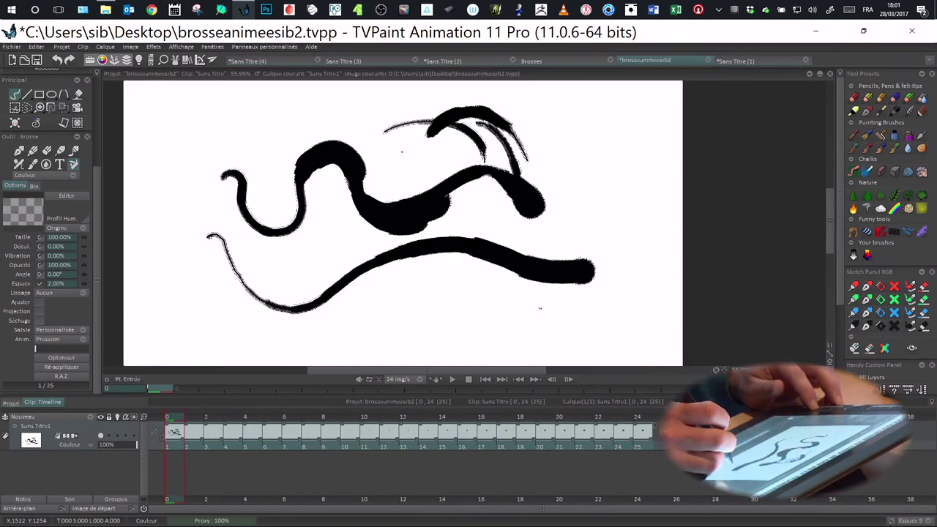
# - Extend the Sans Titre1 layer on the timeline to 84 images and apply the enlargement
pyautogui.scroll(-3, 539, 310)
pyautogui.scroll(-1, 527, 298)
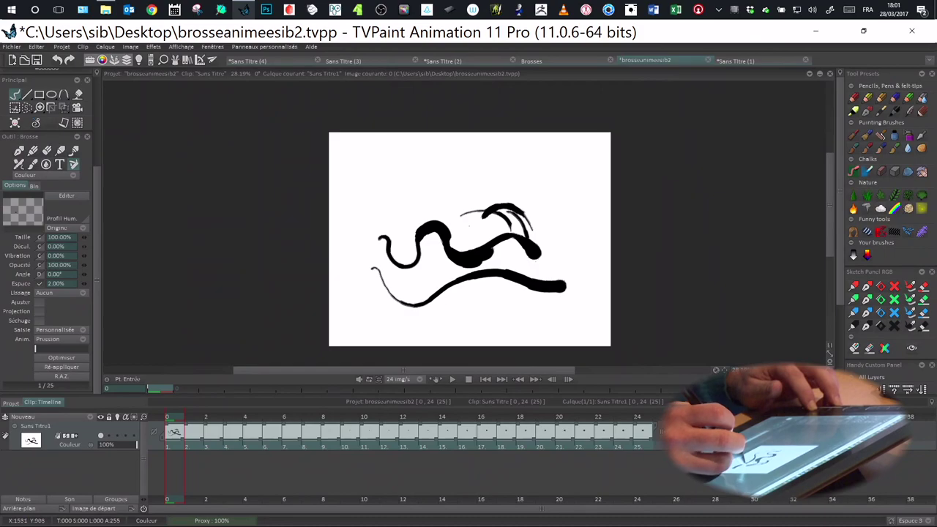
pyautogui.moveTo(526, 298); pyautogui.dragTo(415, 281)
pyautogui.click(662, 436)
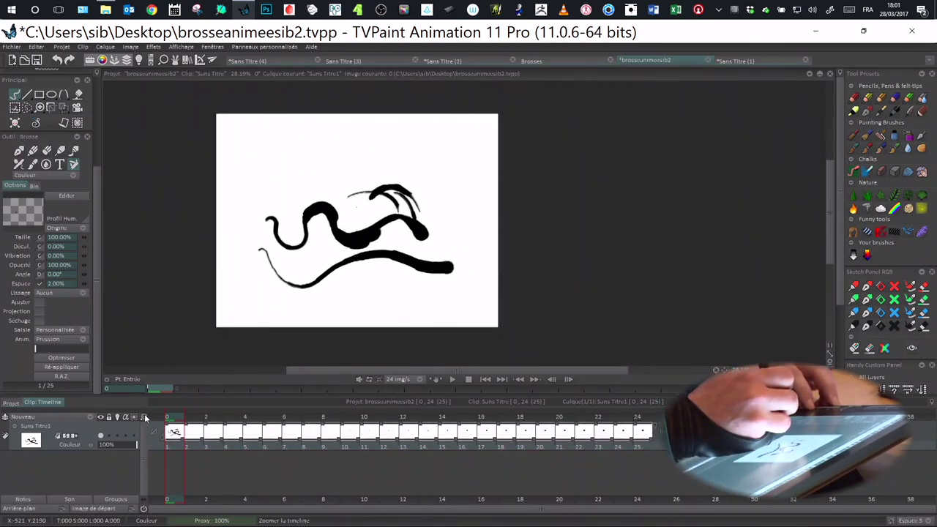
pyautogui.moveTo(144, 416); pyautogui.dragTo(130, 417)
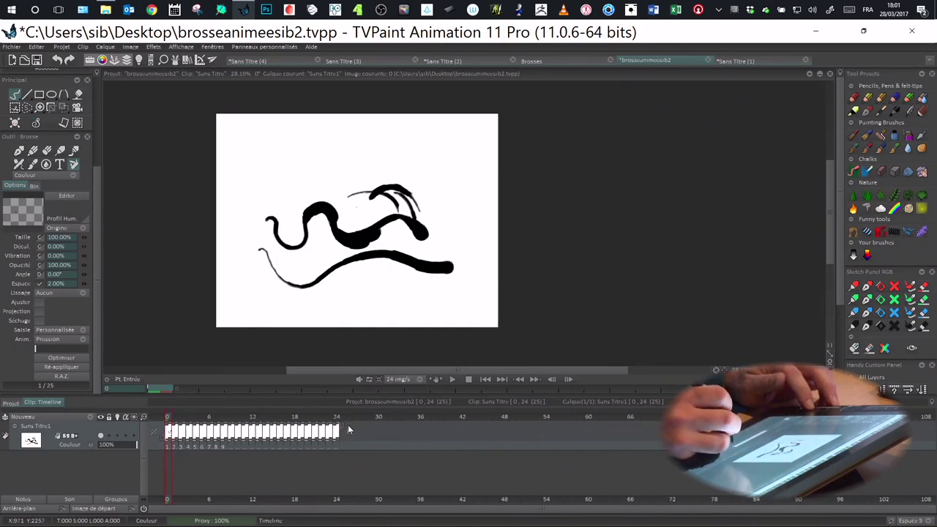
pyautogui.moveTo(350, 430); pyautogui.dragTo(748, 429)
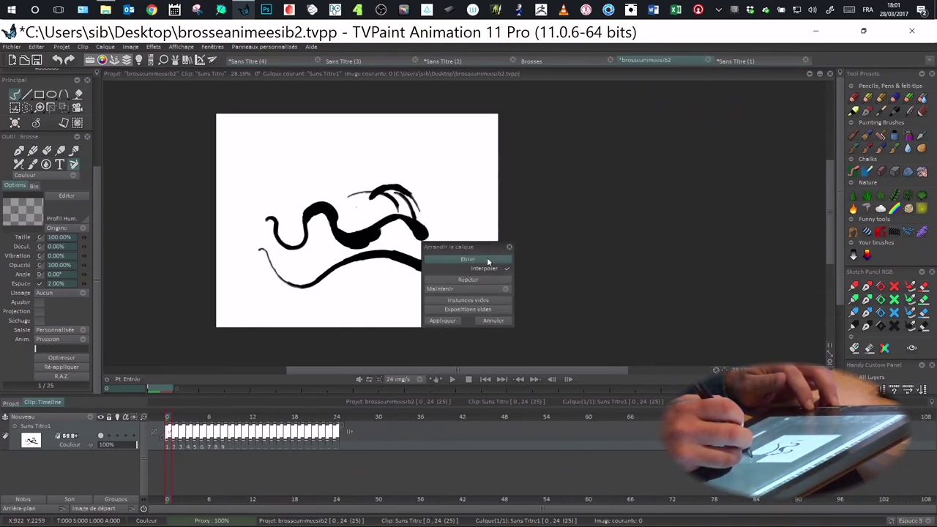
pyautogui.click(450, 322)
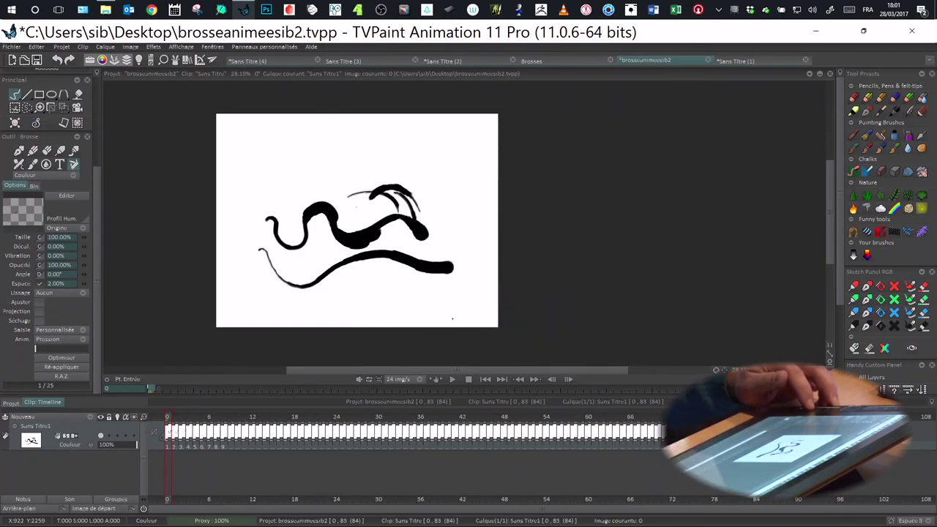
# - Go to the first image of the layer and erase the middle of the wavy stroke with the eraser
pyautogui.moveTo(168, 418)
pyautogui.mouseDown()
pyautogui.moveTo(554, 425)
pyautogui.moveTo(324, 399)
pyautogui.moveTo(184, 403)
pyautogui.moveTo(476, 411)
pyautogui.moveTo(165, 411)
pyautogui.mouseUp()
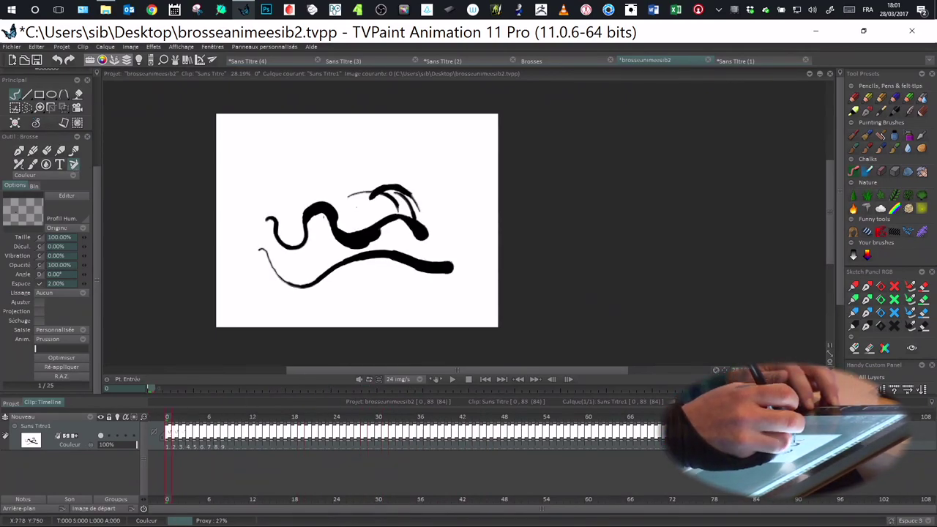
pyautogui.press('e')
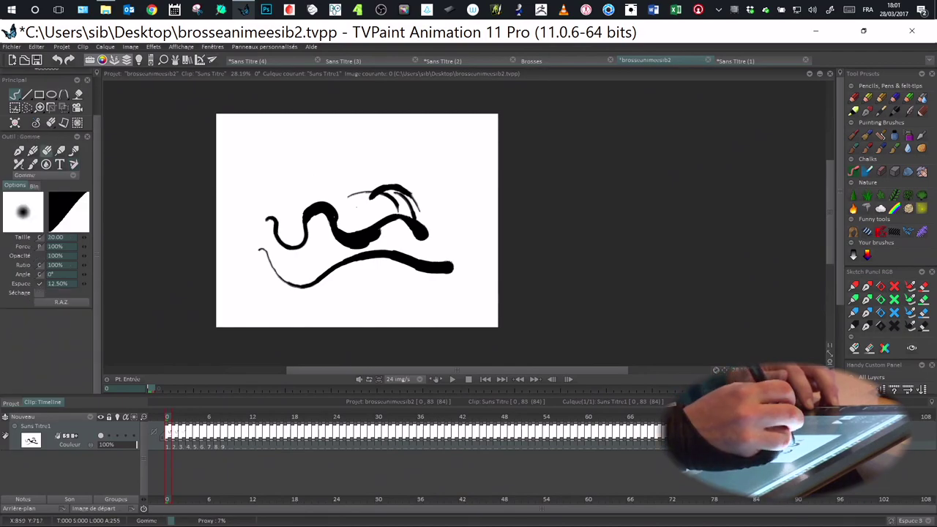
pyautogui.moveTo(322, 204)
pyautogui.mouseDown()
pyautogui.moveTo(338, 235)
pyautogui.moveTo(354, 230)
pyautogui.moveTo(357, 240)
pyautogui.moveTo(359, 205)
pyautogui.moveTo(388, 220)
pyautogui.mouseUp()
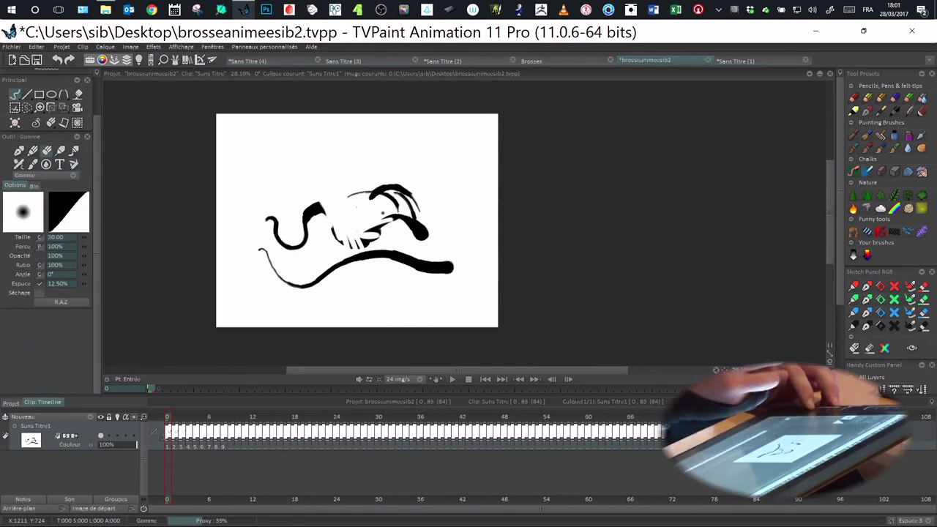
# - Lasso the remaining strokes around the small central dot, clear them from the first image, and remove the selection
pyautogui.click(27, 107)
pyautogui.moveTo(307, 190)
pyautogui.mouseDown()
pyautogui.moveTo(339, 216)
pyautogui.moveTo(268, 193)
pyautogui.mouseUp()
pyautogui.rightClick(281, 192)
pyautogui.click(291, 204)
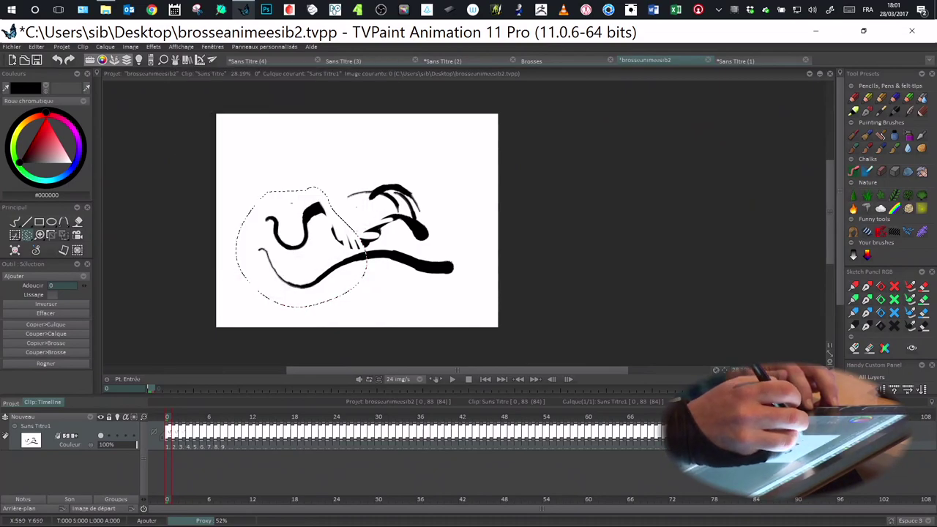
pyautogui.press('Delete')
pyautogui.moveTo(347, 185)
pyautogui.mouseDown()
pyautogui.moveTo(349, 225)
pyautogui.moveTo(472, 249)
pyautogui.moveTo(384, 179)
pyautogui.mouseUp()
pyautogui.click(15, 250)
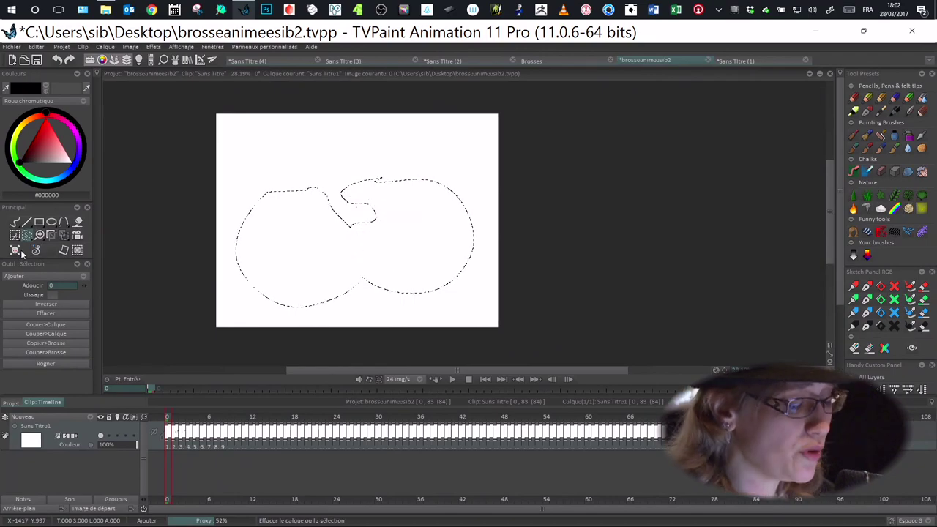
pyautogui.middleClick(193, 240)
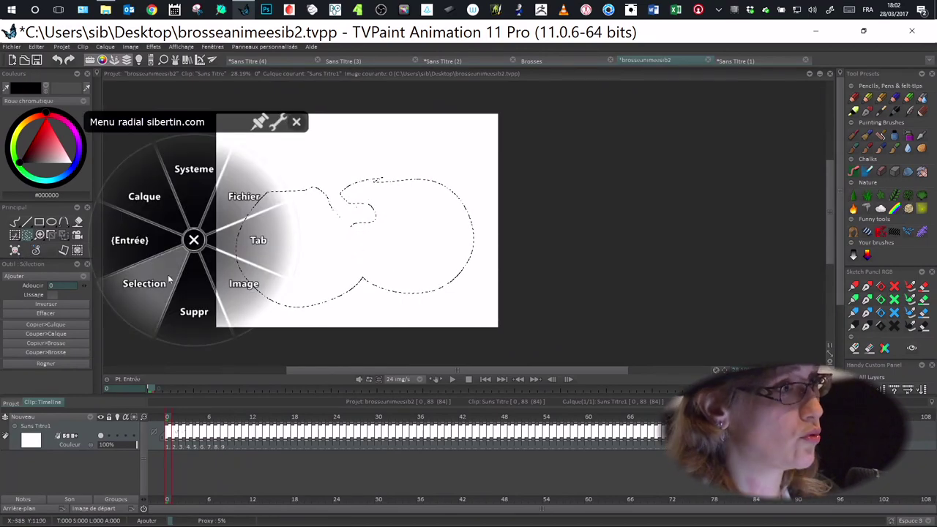
pyautogui.click(144, 284)
pyautogui.click(170, 333)
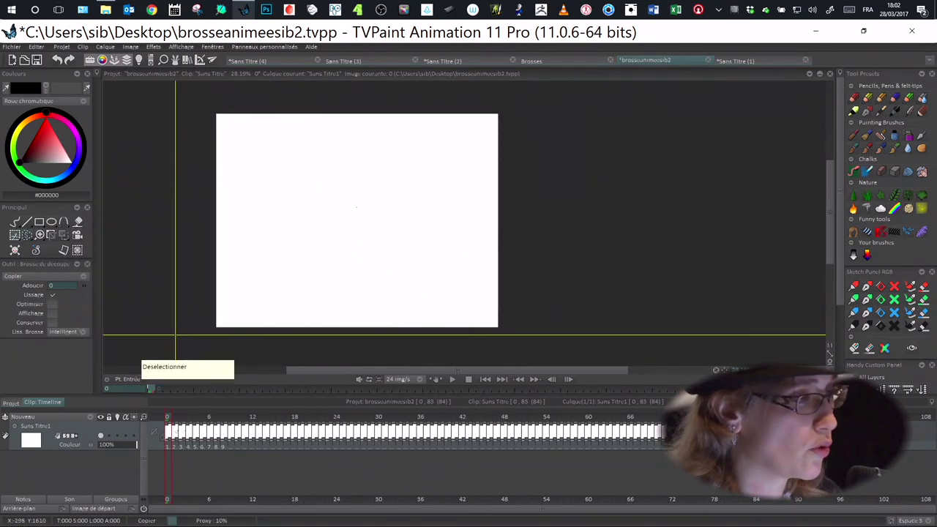
# - Lasso the strokes on image 1 while leaving out the central dot, and clear that area on images 1 and 2
pyautogui.moveTo(168, 417)
pyautogui.mouseDown()
pyautogui.moveTo(295, 420)
pyautogui.moveTo(167, 419)
pyautogui.moveTo(184, 419)
pyautogui.moveTo(175, 415)
pyautogui.mouseUp()
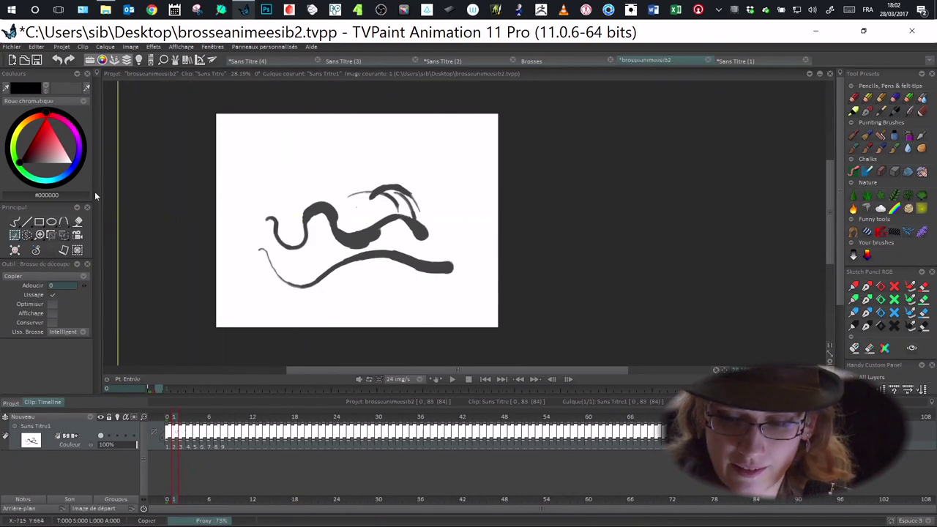
pyautogui.click(27, 234)
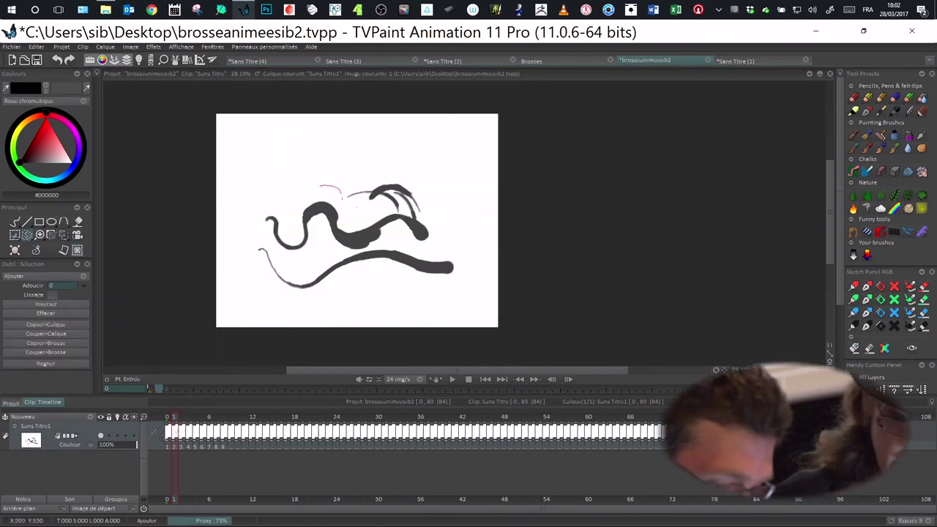
pyautogui.moveTo(320, 187)
pyautogui.mouseDown()
pyautogui.moveTo(362, 208)
pyautogui.moveTo(352, 180)
pyautogui.moveTo(465, 209)
pyautogui.moveTo(283, 324)
pyautogui.moveTo(317, 179)
pyautogui.mouseUp()
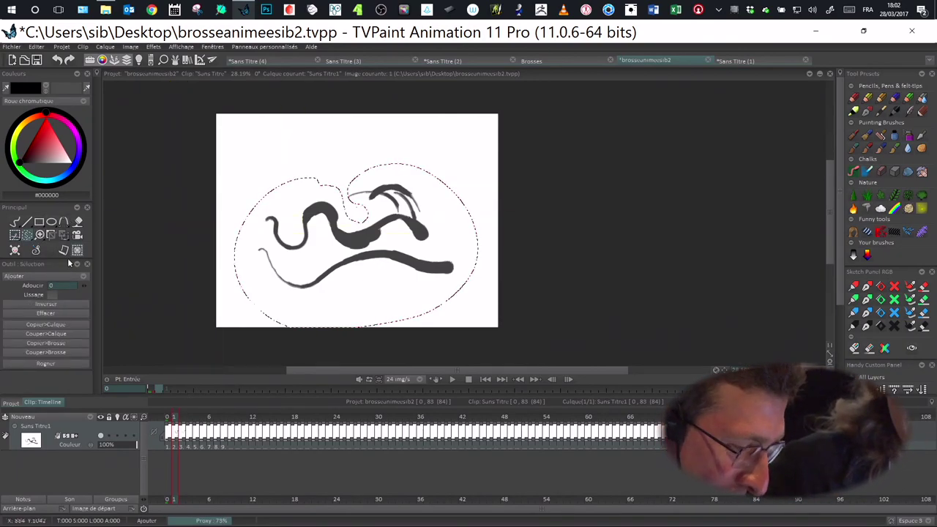
pyautogui.click(15, 249)
pyautogui.click(180, 415)
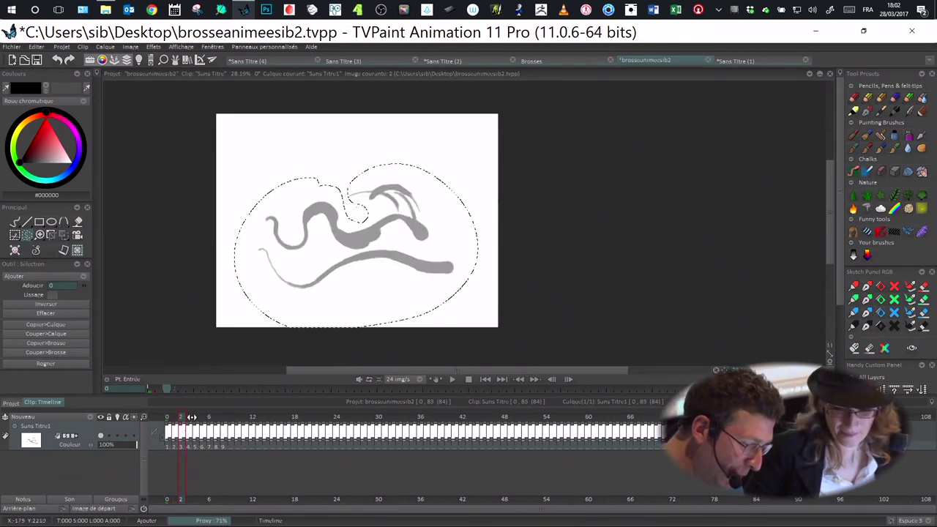
pyautogui.rightClick(412, 315)
pyautogui.click(455, 360)
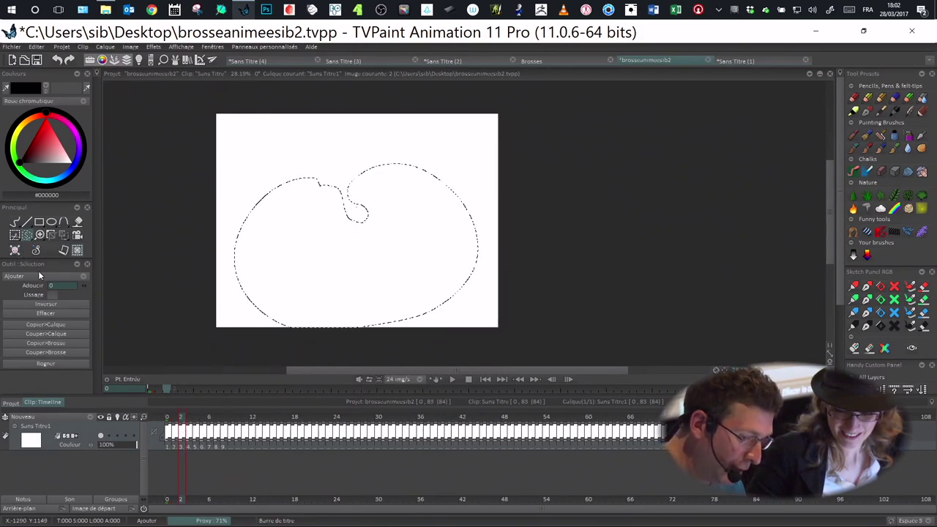
# - Return to the first image of the timeline and remove the freehand selection
pyautogui.moveTo(191, 416)
pyautogui.mouseDown()
pyautogui.moveTo(244, 415)
pyautogui.moveTo(167, 415)
pyautogui.mouseUp()
pyautogui.press('BackSpace')
pyautogui.rightClick(224, 278)
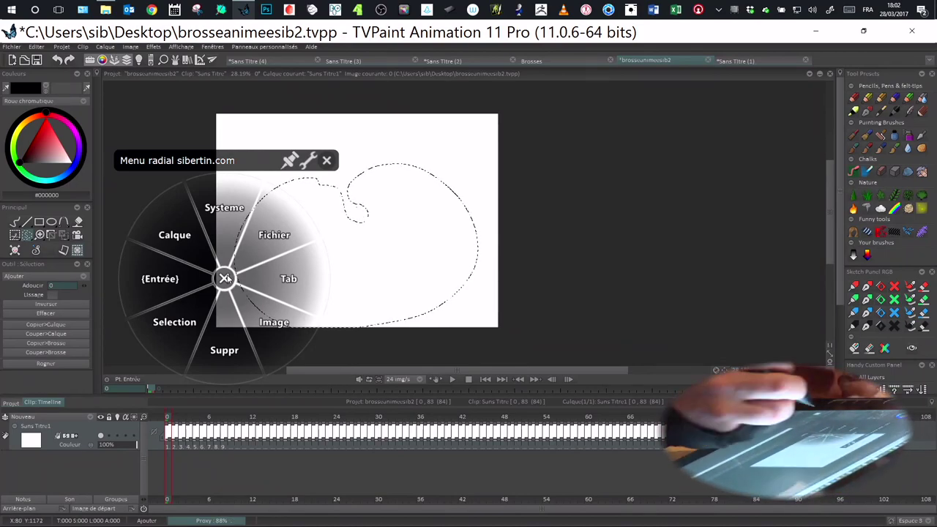
pyautogui.click(176, 322)
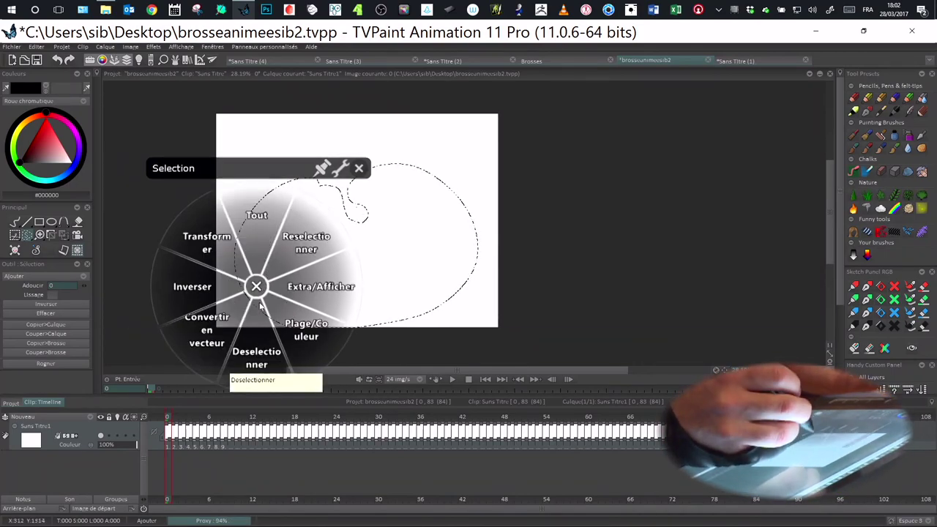
pyautogui.click(256, 351)
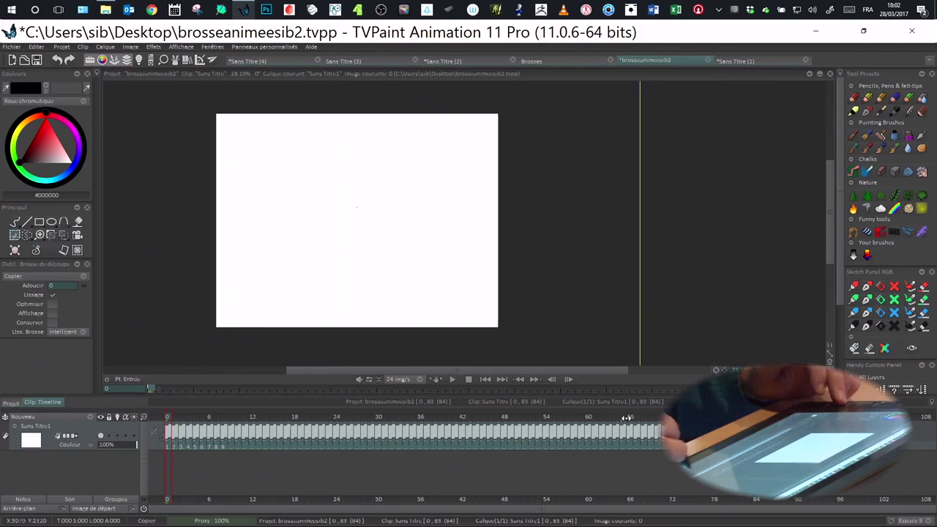
# - Cut out a rectangular area around the central dot across all the layer's images as an animated brush
pyautogui.click(15, 237)
pyautogui.click(38, 236)
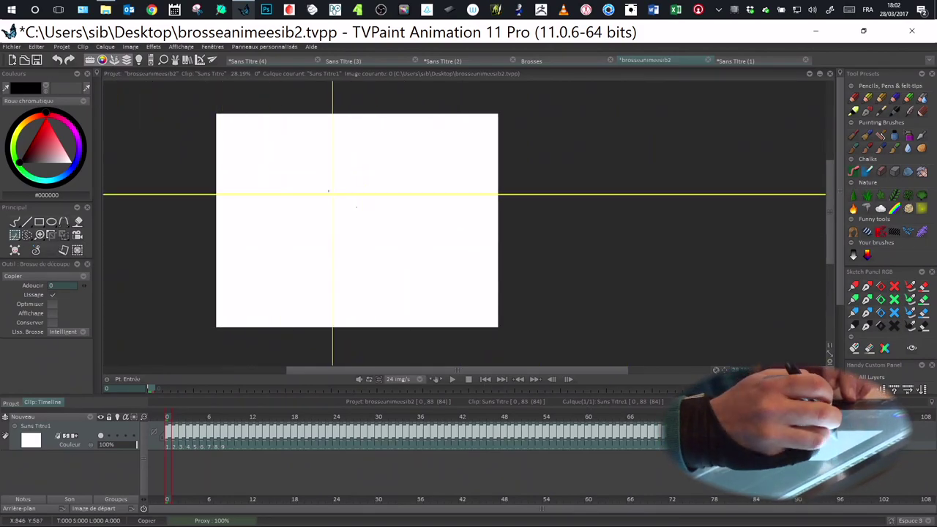
pyautogui.moveTo(298, 162); pyautogui.dragTo(415, 251)
pyautogui.click(453, 296)
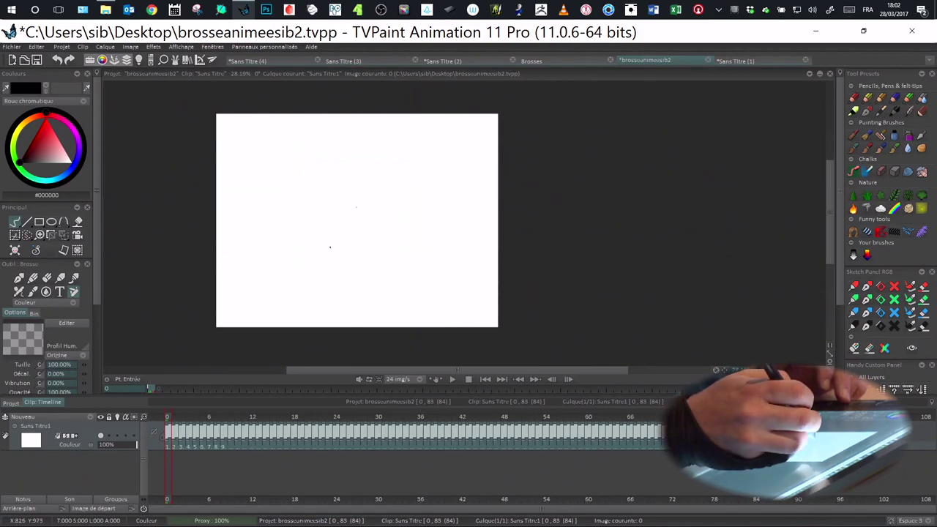
# - Set the brush's smoothing (Lissage) to Aucun and its handle (Saisie) to Personnalisée, placing the custom handle point near the dot
pyautogui.scroll(-3, 82, 292)
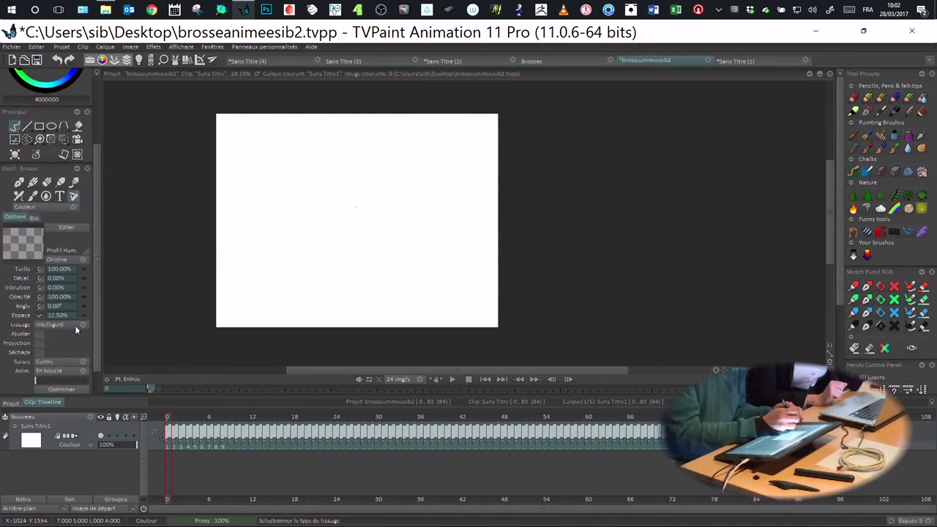
pyautogui.click(80, 324)
pyautogui.click(99, 299)
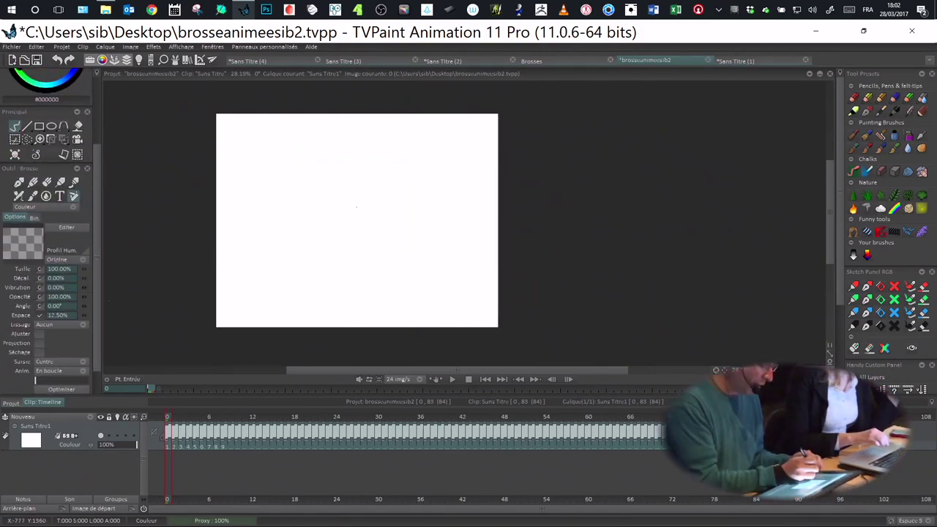
pyautogui.scroll(-1, 95, 307)
pyautogui.click(76, 330)
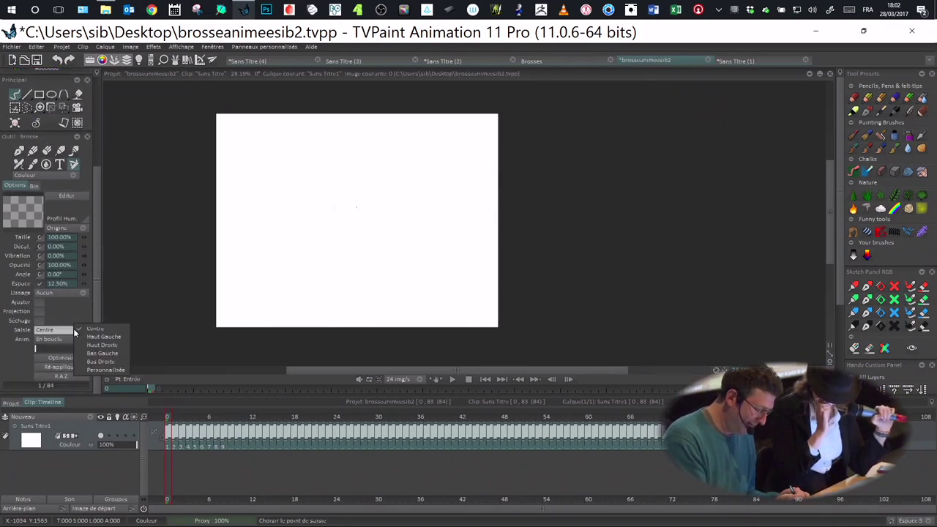
pyautogui.click(102, 367)
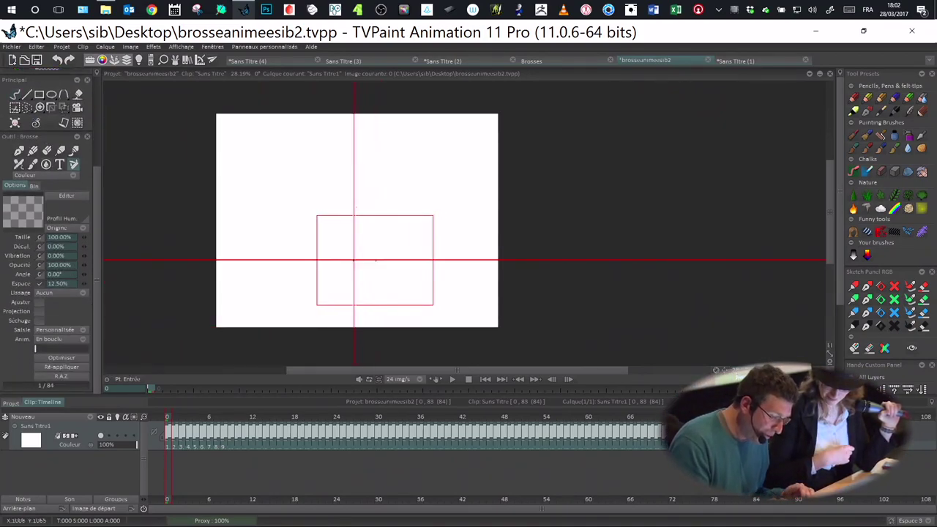
pyautogui.click(373, 243)
# - Connect the brush's size to Pression and its angle to Direction, and set the spacing (Espace) to 1.00%
pyautogui.scroll(1, 43, 238)
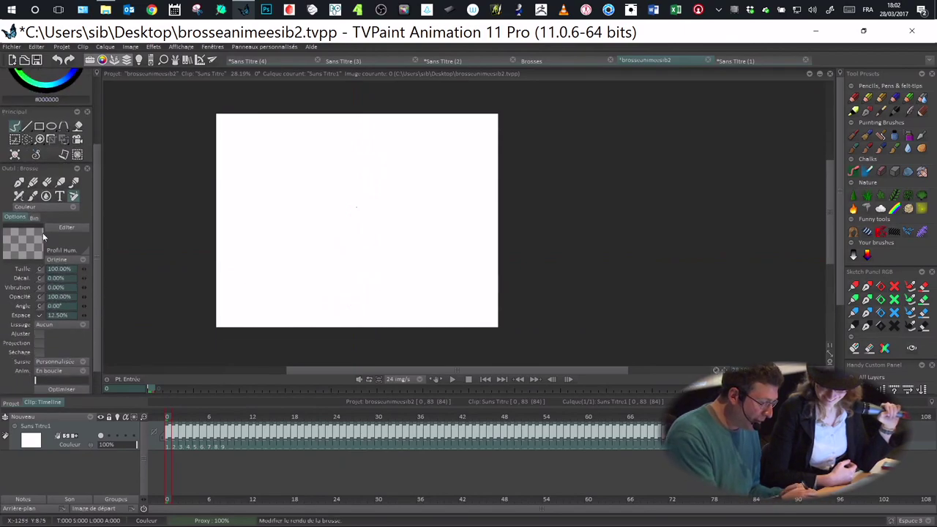
pyautogui.click(41, 269)
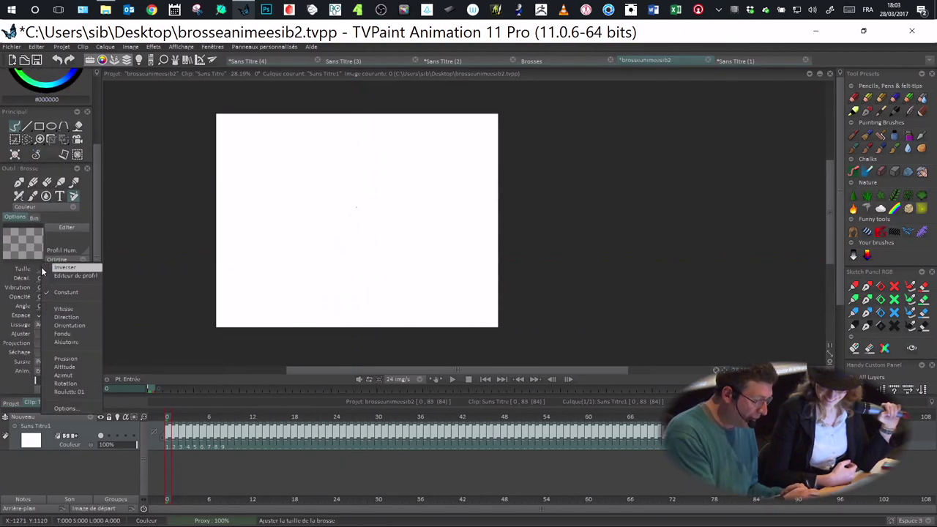
pyautogui.click(82, 357)
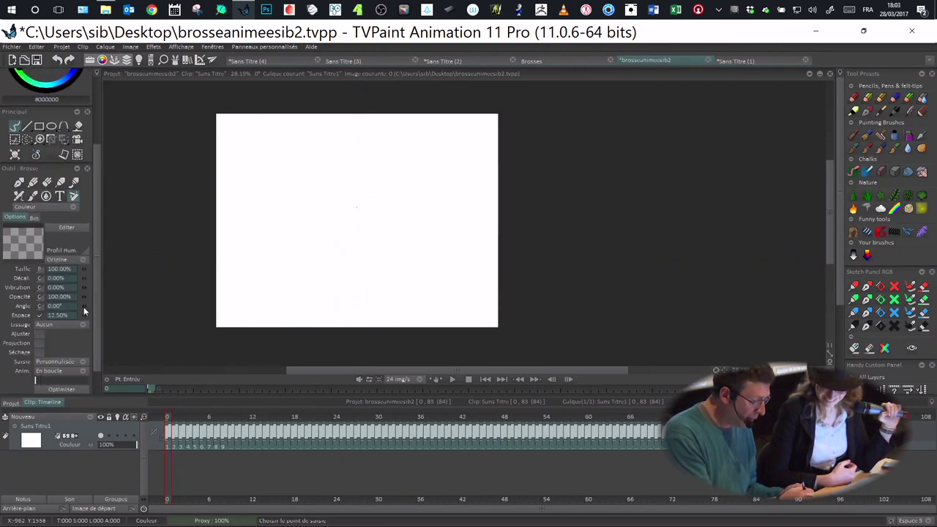
pyautogui.click(42, 305)
pyautogui.click(77, 356)
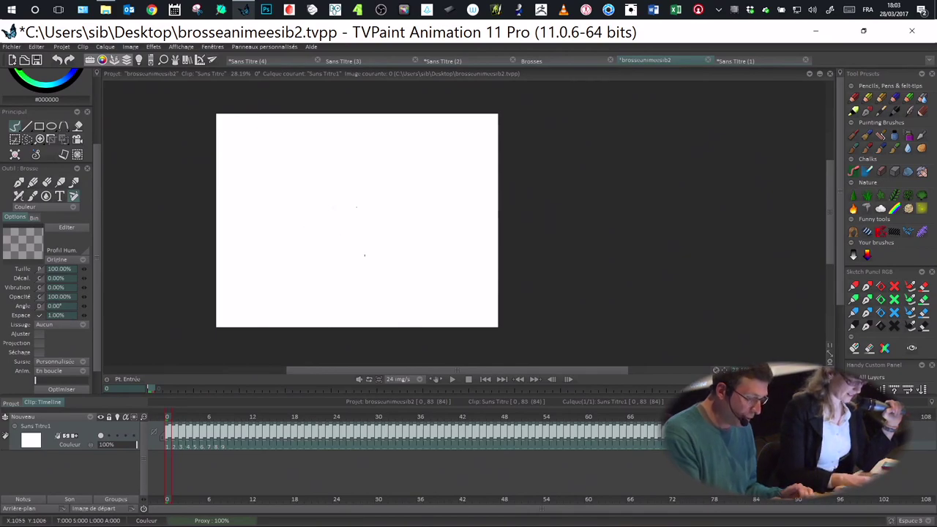
# - Paint a long wavy stroke of varying pressure across the canvas and a second curved stroke beside its start
pyautogui.scroll(7, 364, 256)
pyautogui.moveTo(264, 209)
pyautogui.mouseDown()
pyautogui.moveTo(331, 230)
pyautogui.moveTo(456, 200)
pyautogui.moveTo(546, 192)
pyautogui.moveTo(563, 262)
pyautogui.moveTo(681, 150)
pyautogui.moveTo(659, 121)
pyautogui.mouseUp()
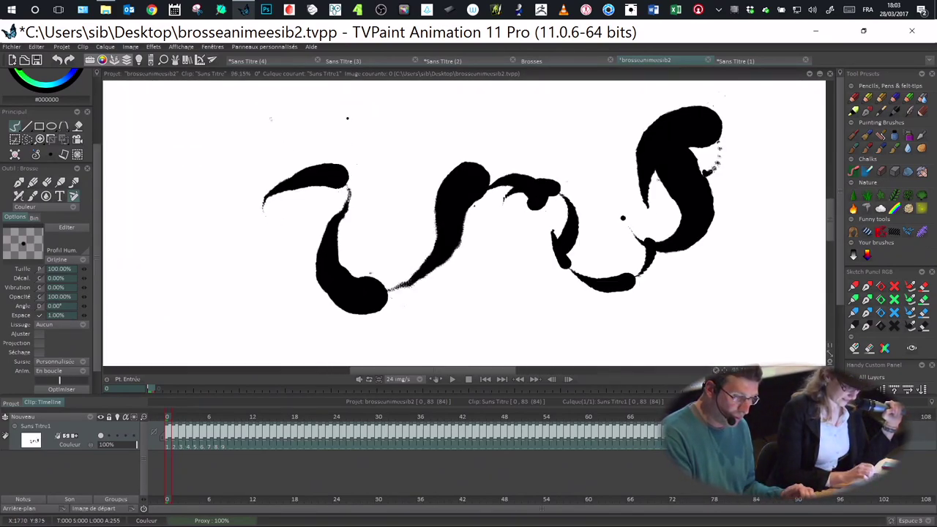
pyautogui.scroll(-3, 666, 227)
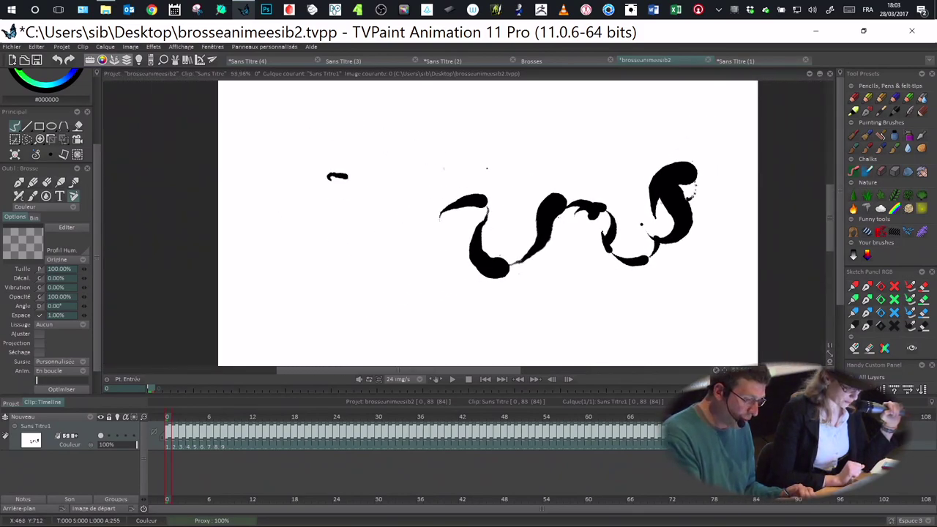
pyautogui.moveTo(348, 176)
pyautogui.mouseDown()
pyautogui.moveTo(361, 214)
pyautogui.moveTo(411, 274)
pyautogui.moveTo(454, 279)
pyautogui.mouseUp()
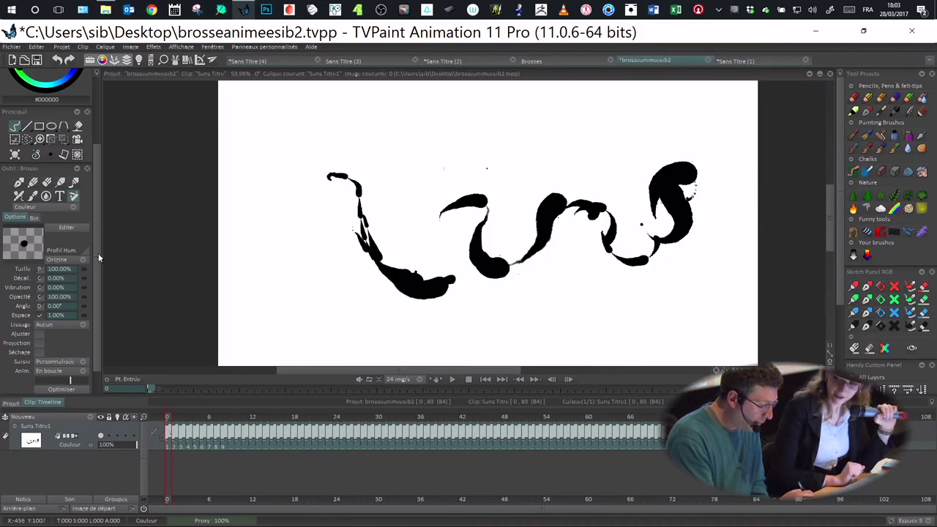
pyautogui.scroll(-2, 98, 263)
pyautogui.scroll(2, 99, 247)
pyautogui.scroll(-2, 97, 248)
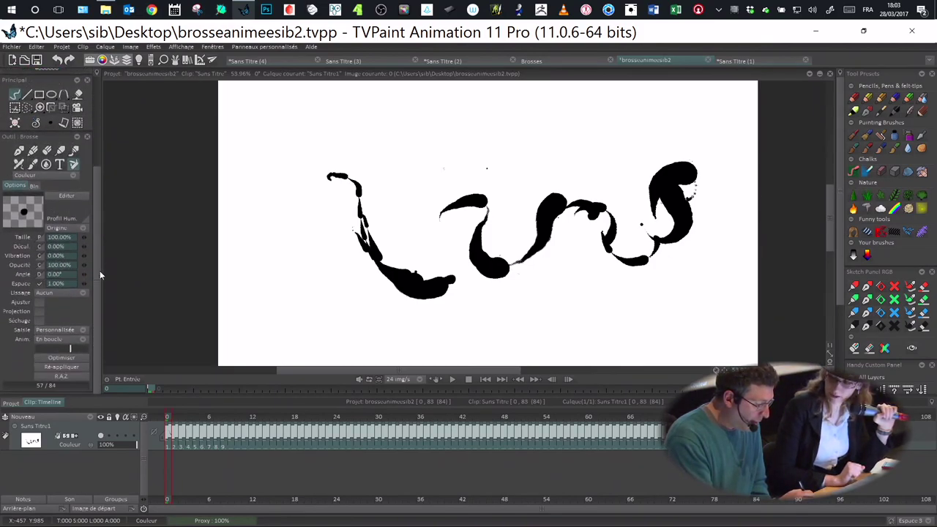